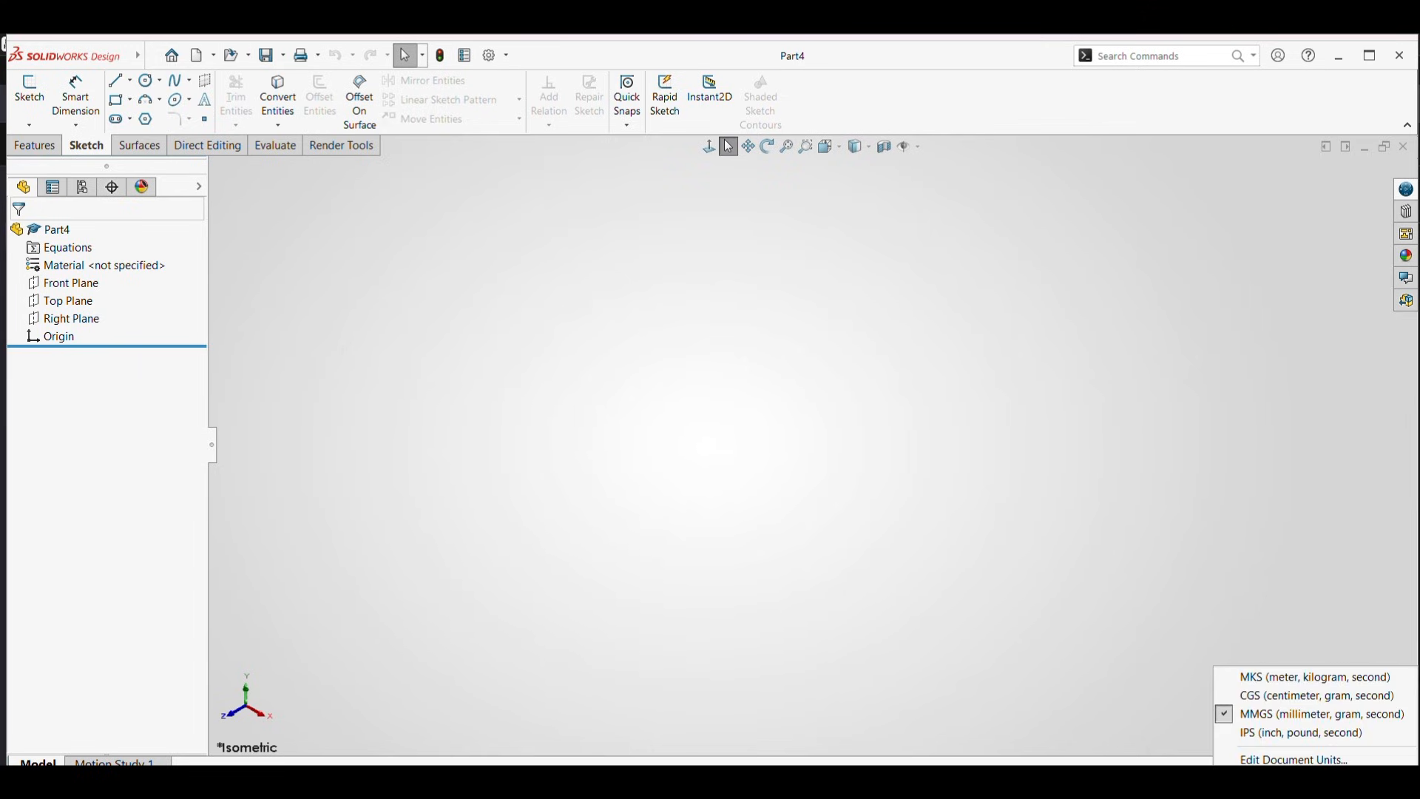
- Set the document units to IPS (inch, pound, second) and show the origin in the graphics area
left_click(1251, 733)
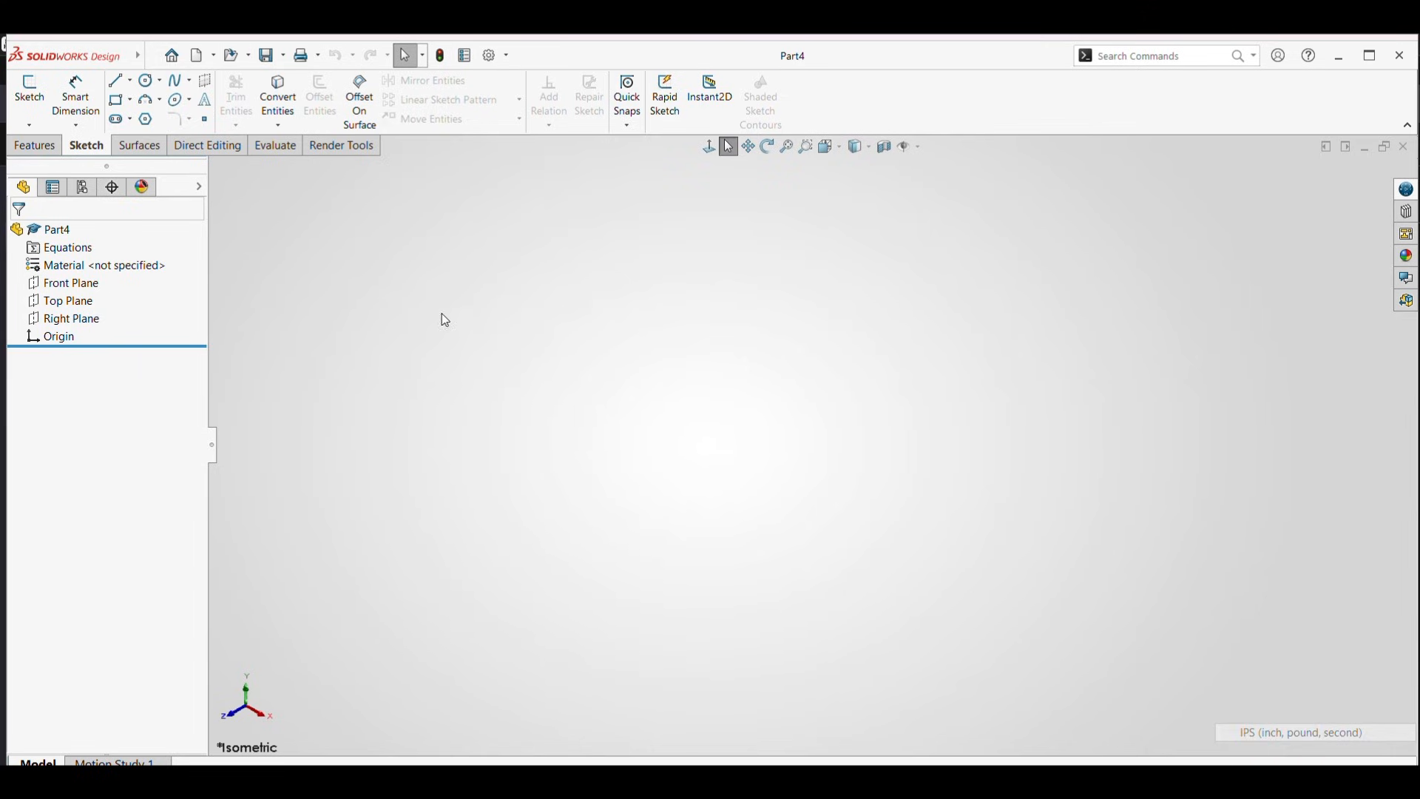
left_click(915, 147)
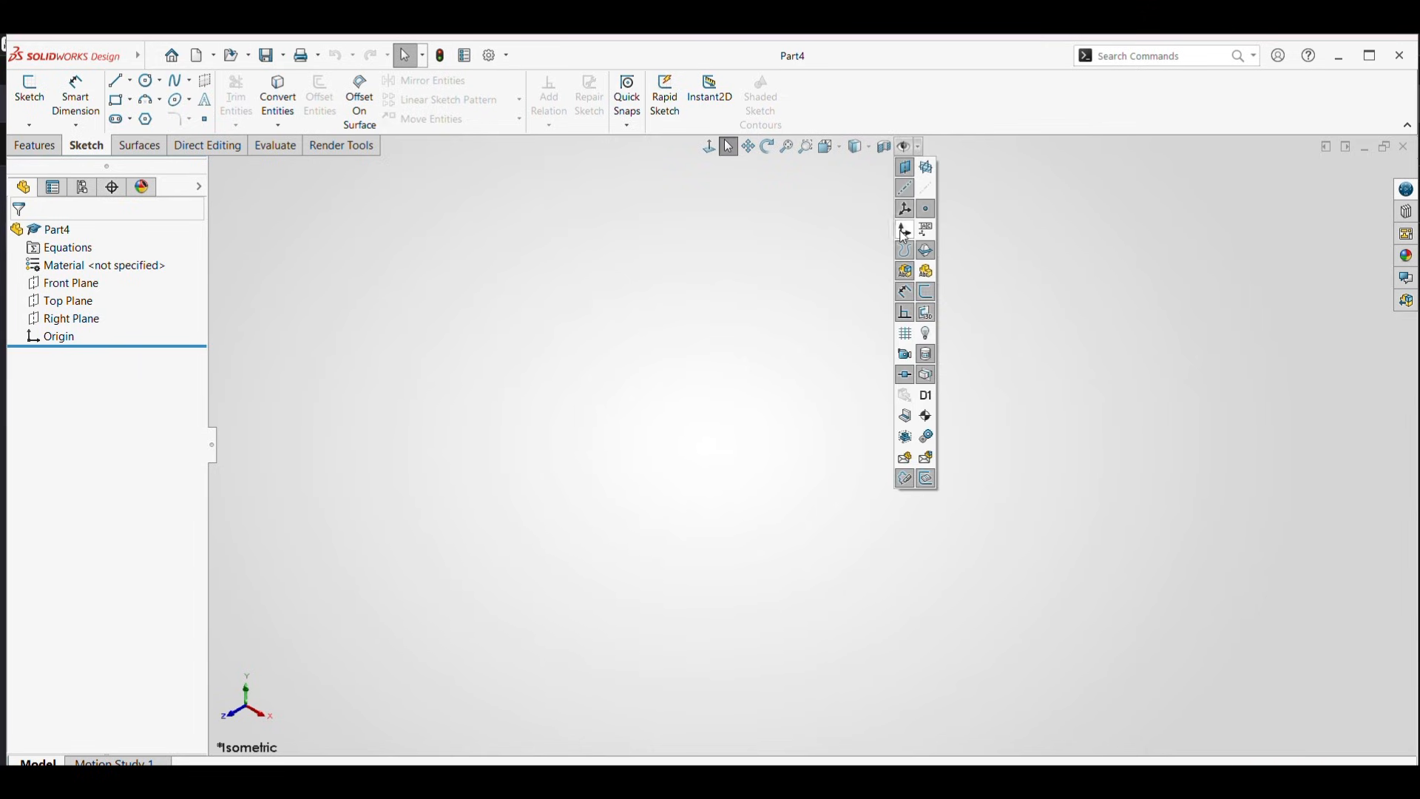
left_click(904, 234)
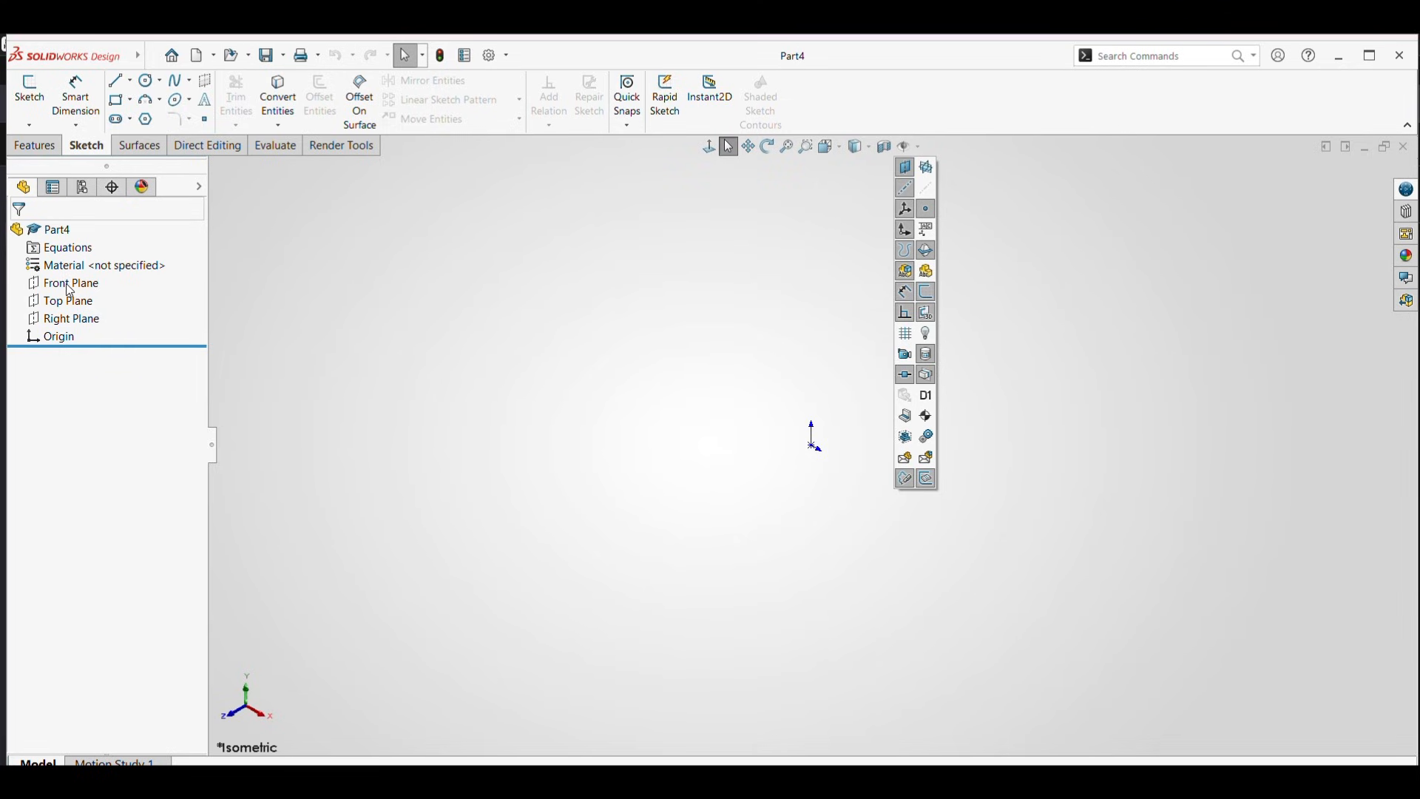
- Sketch a circle about 2.22 in in diameter on the Front Plane, centred on the origin
left_click(150, 98)
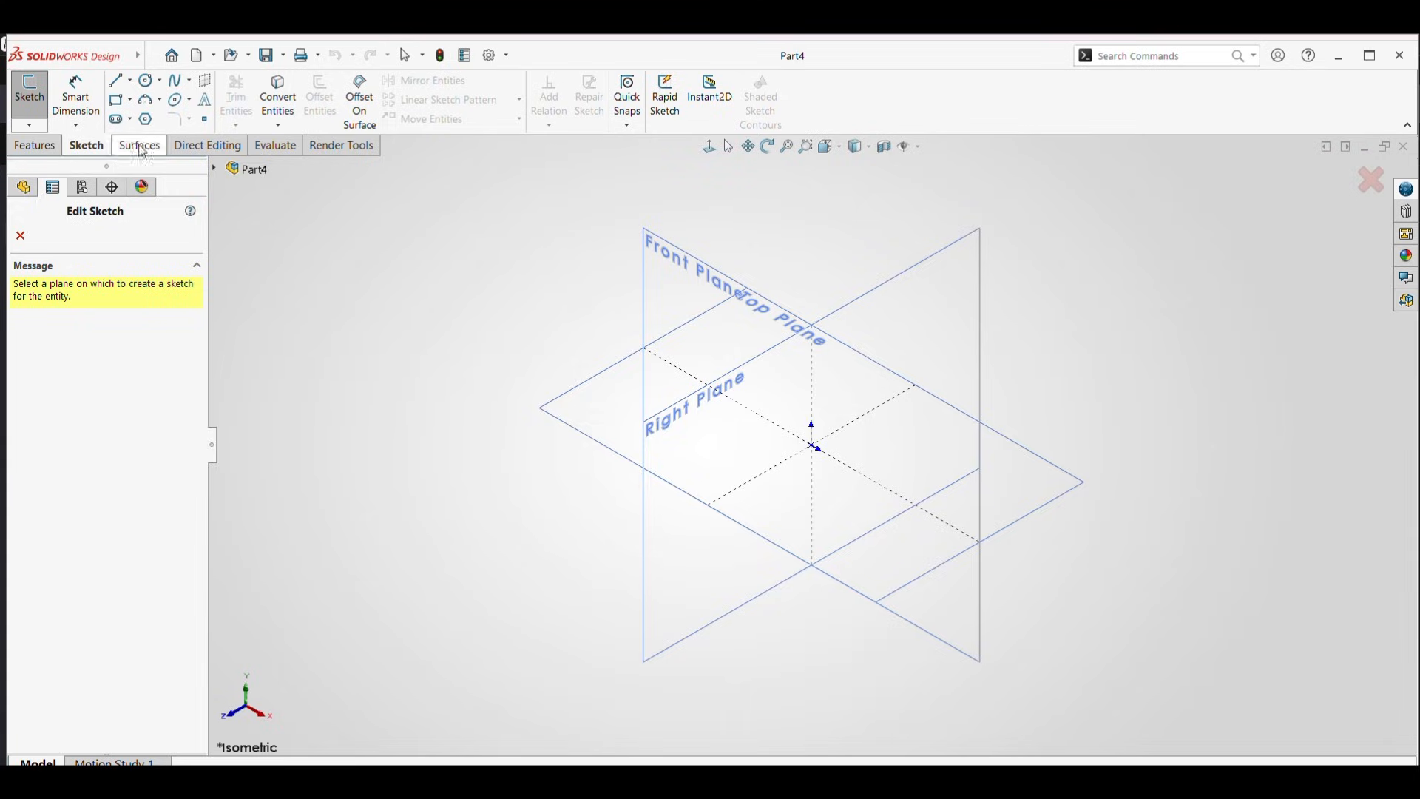
left_click(676, 299)
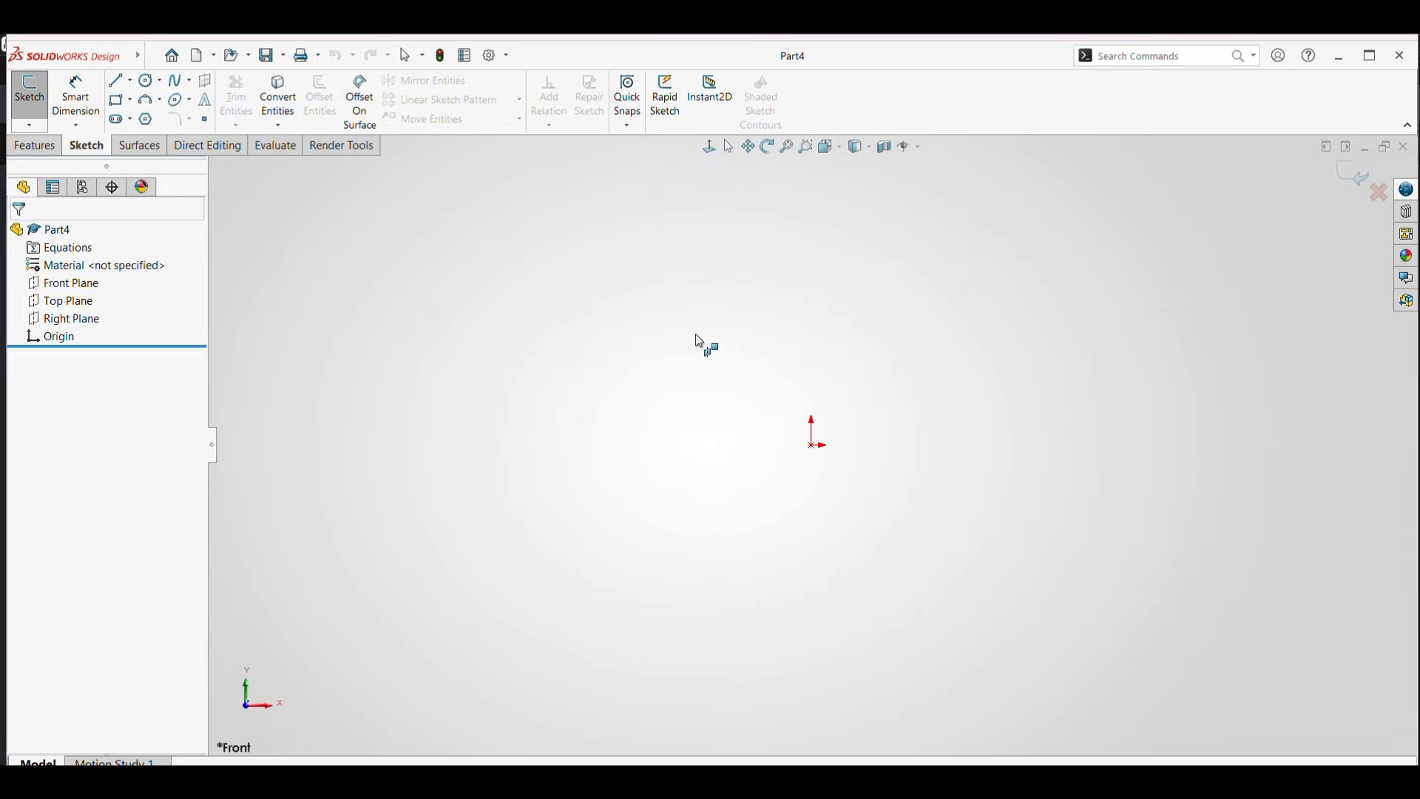
left_click(813, 446)
left_click(889, 520)
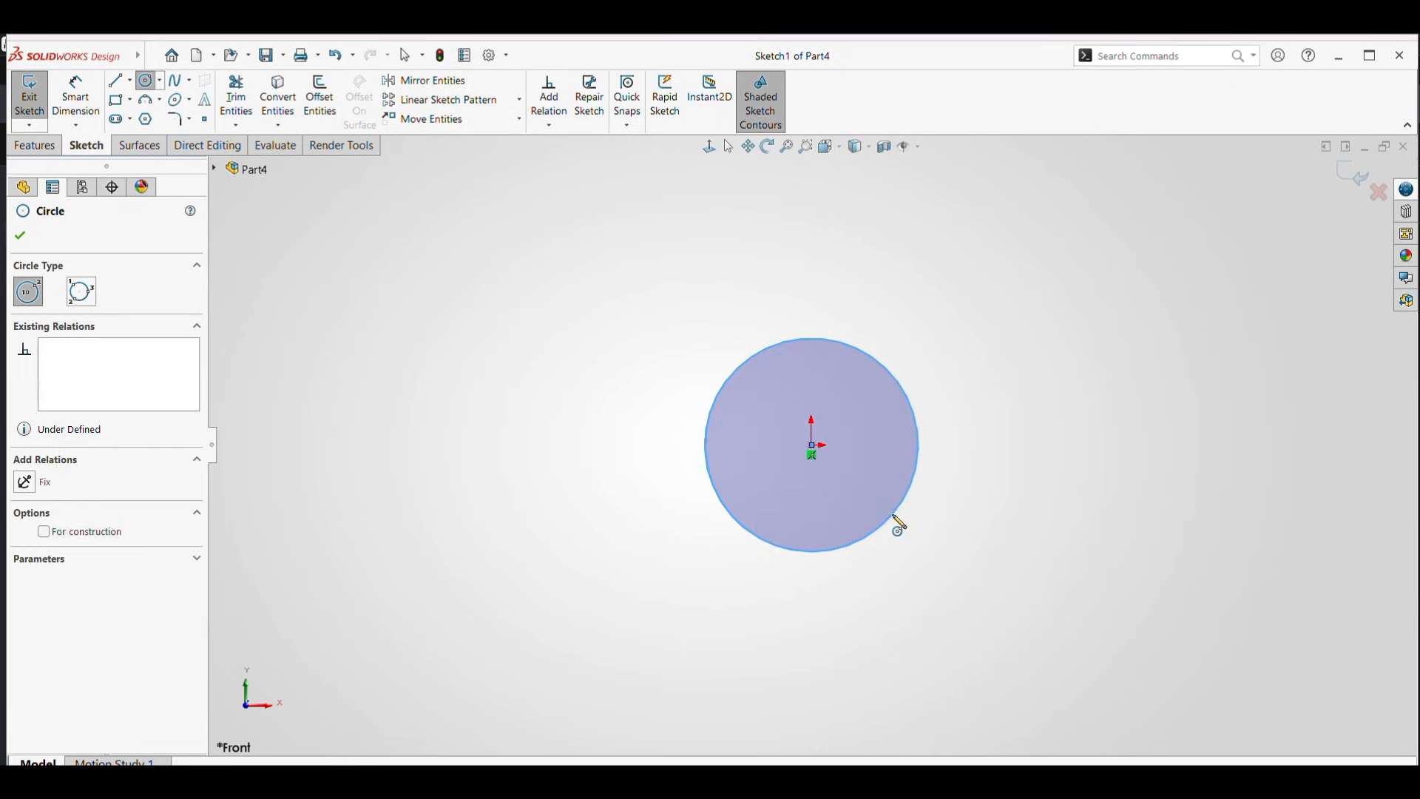
left_click(27, 243)
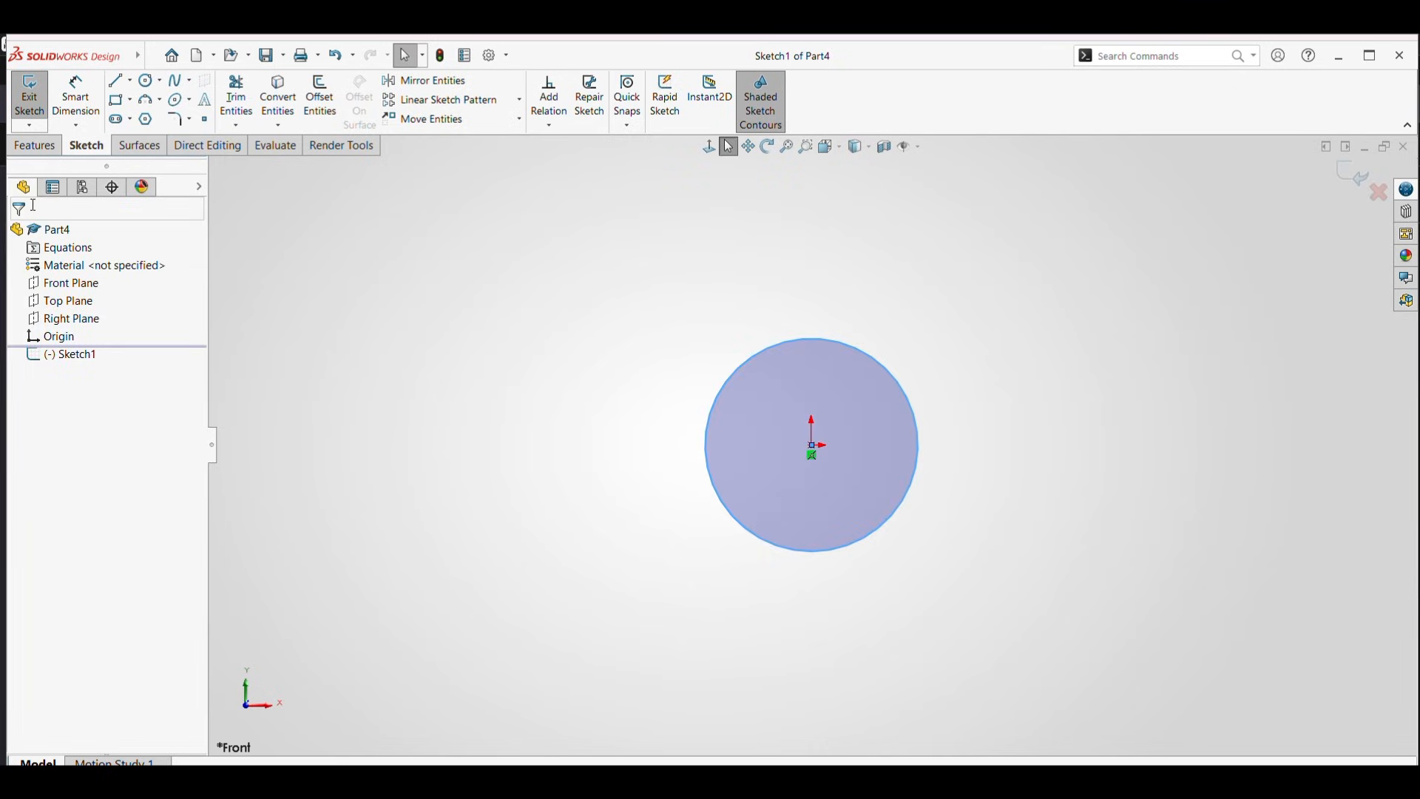
- Dimension the circle's diameter as 0.45 in
left_click(66, 99)
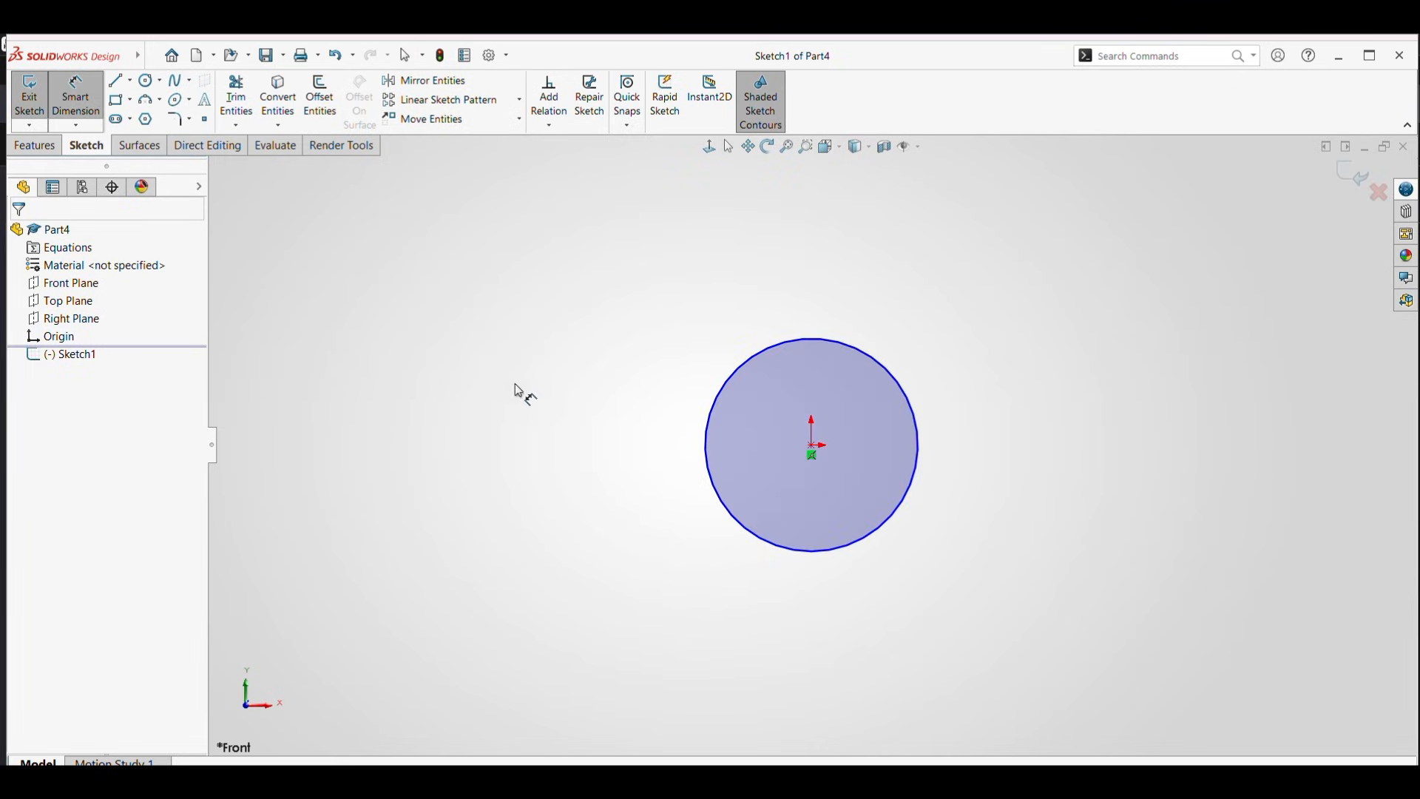
left_click(707, 459)
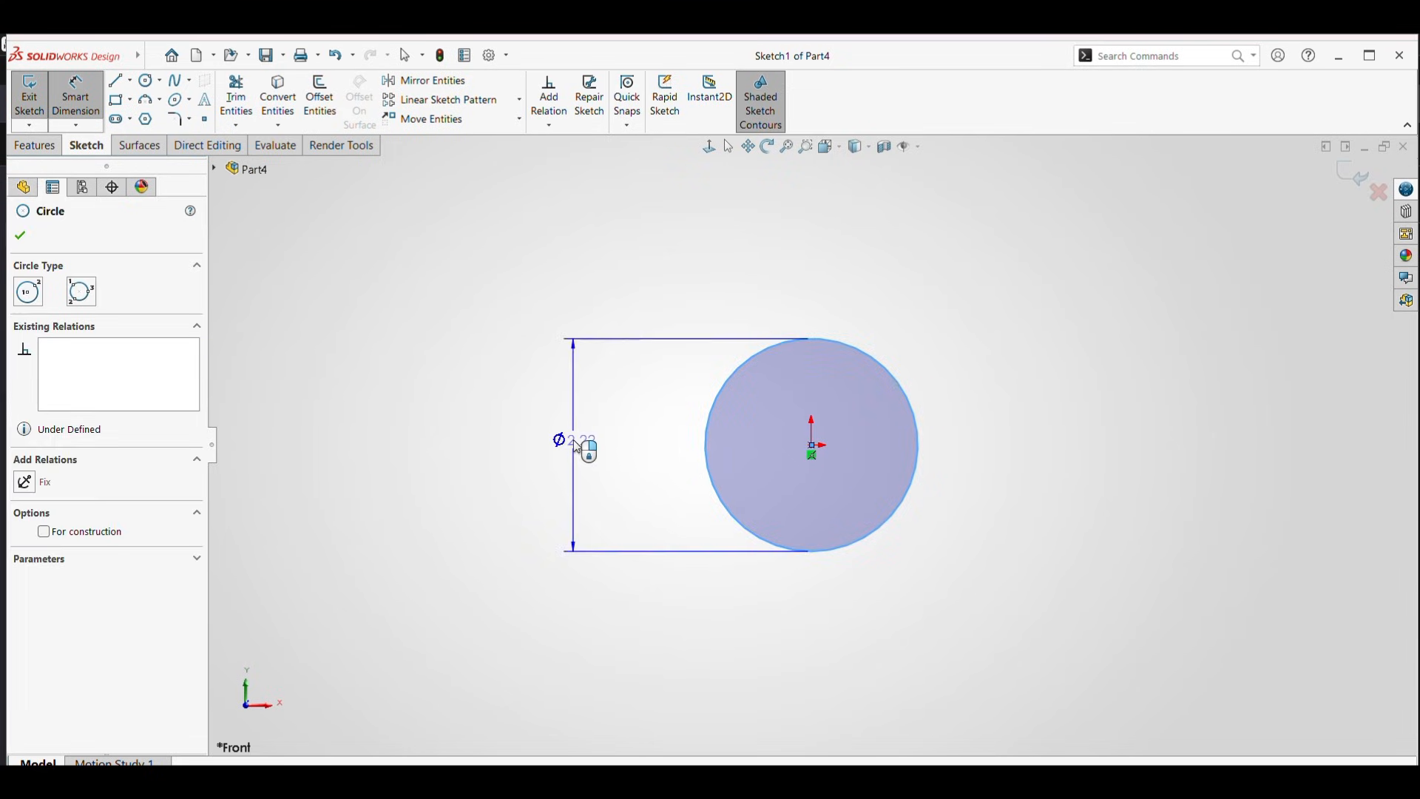
left_click(575, 441)
type("45")
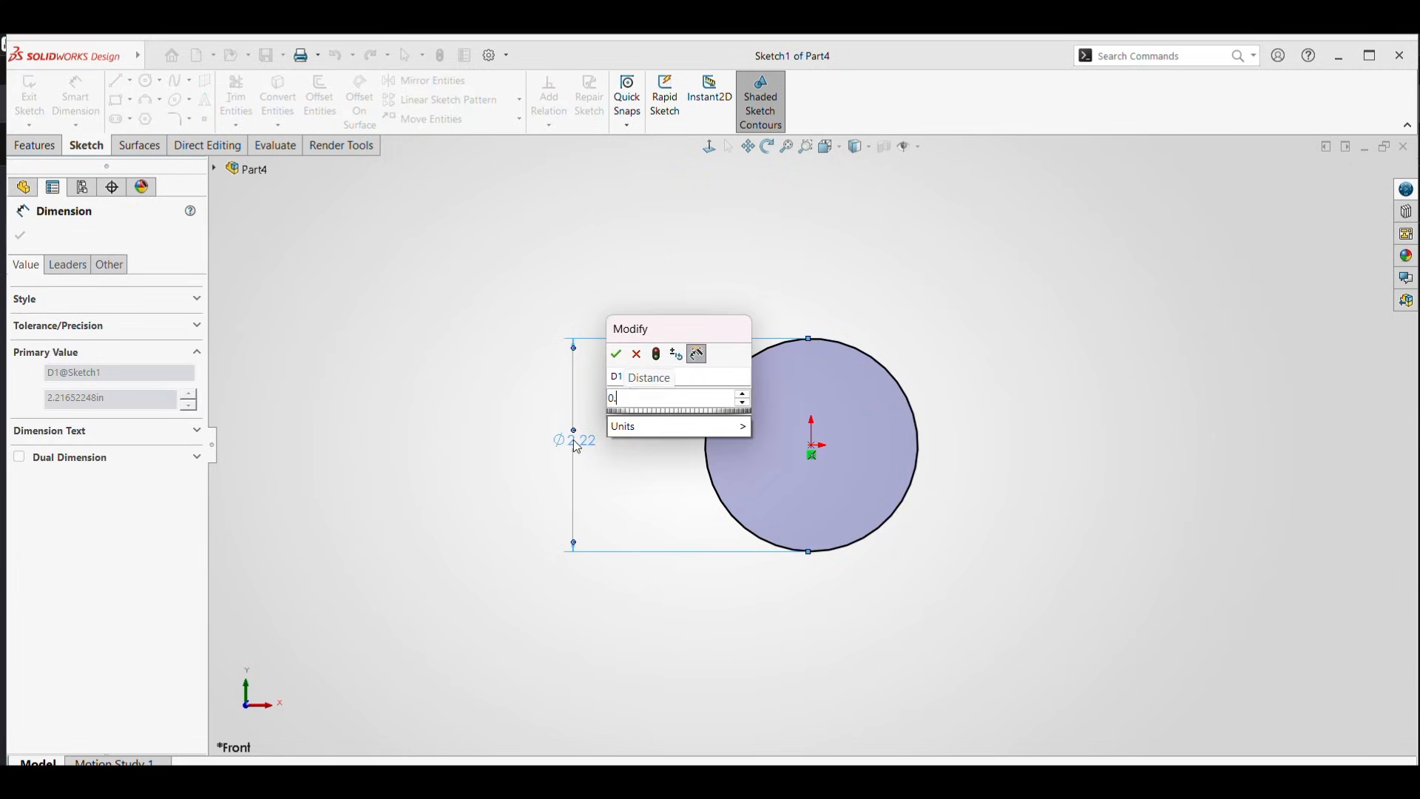
key("Return")
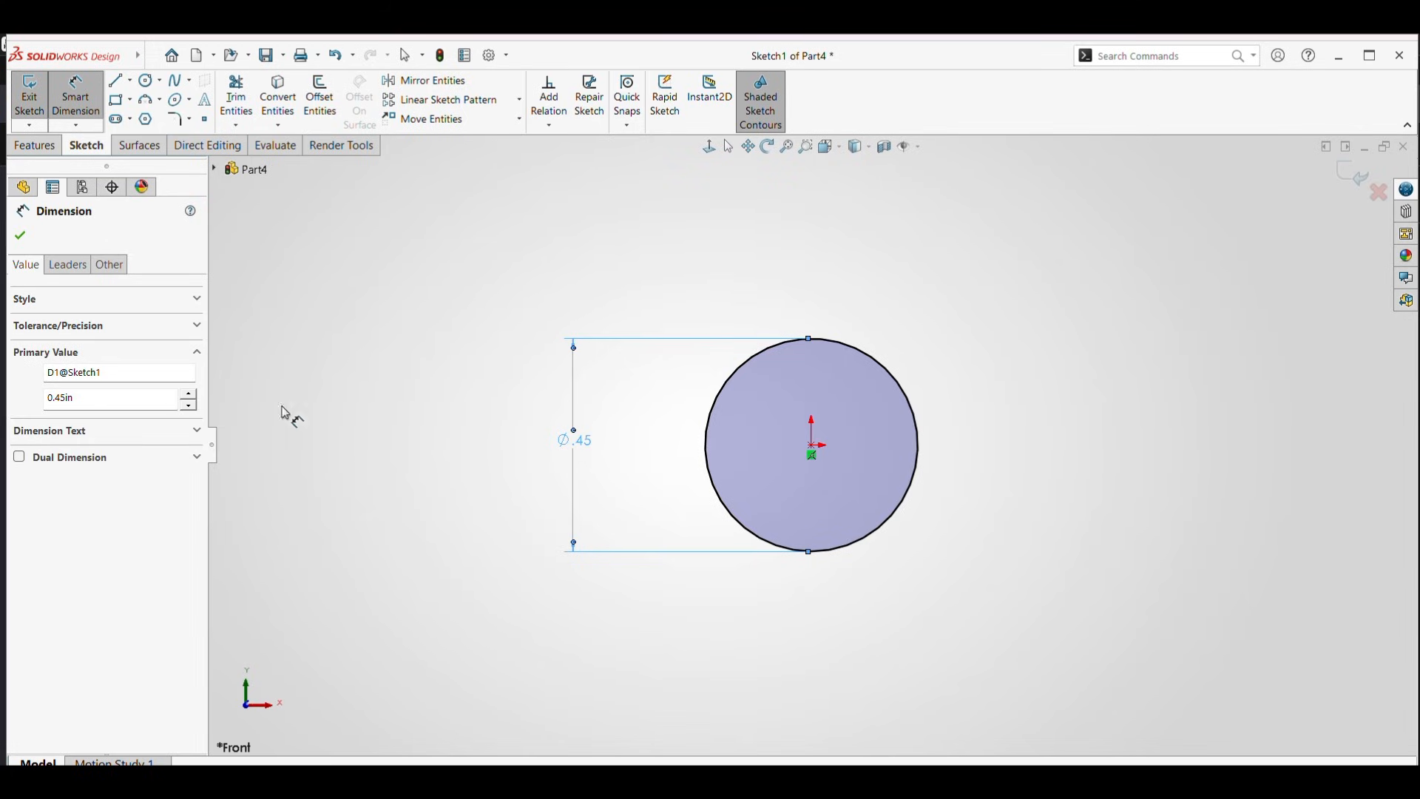
left_click(20, 236)
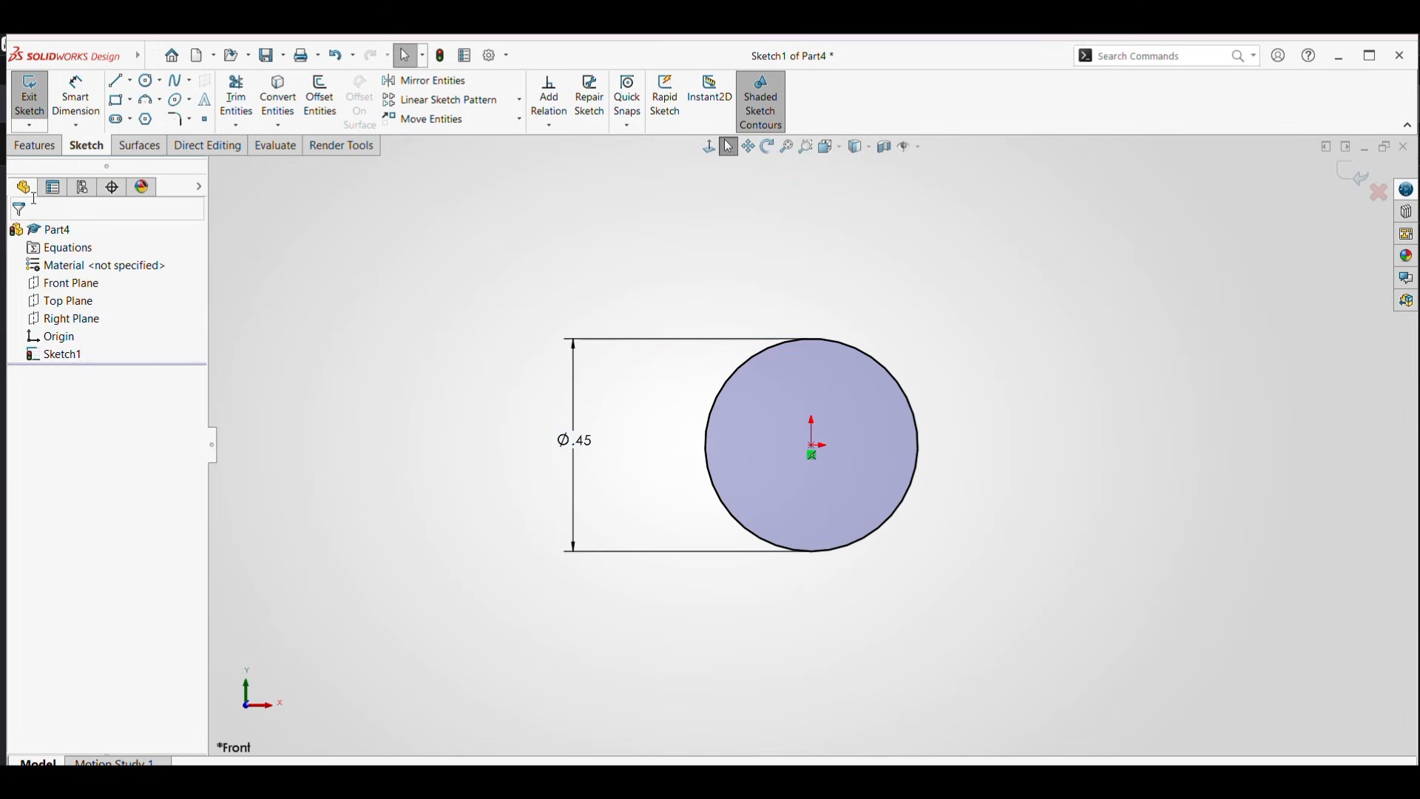
- Extrude the circle as a blind boss with a depth of 0.45 in in the reversed direction
left_click(45, 148)
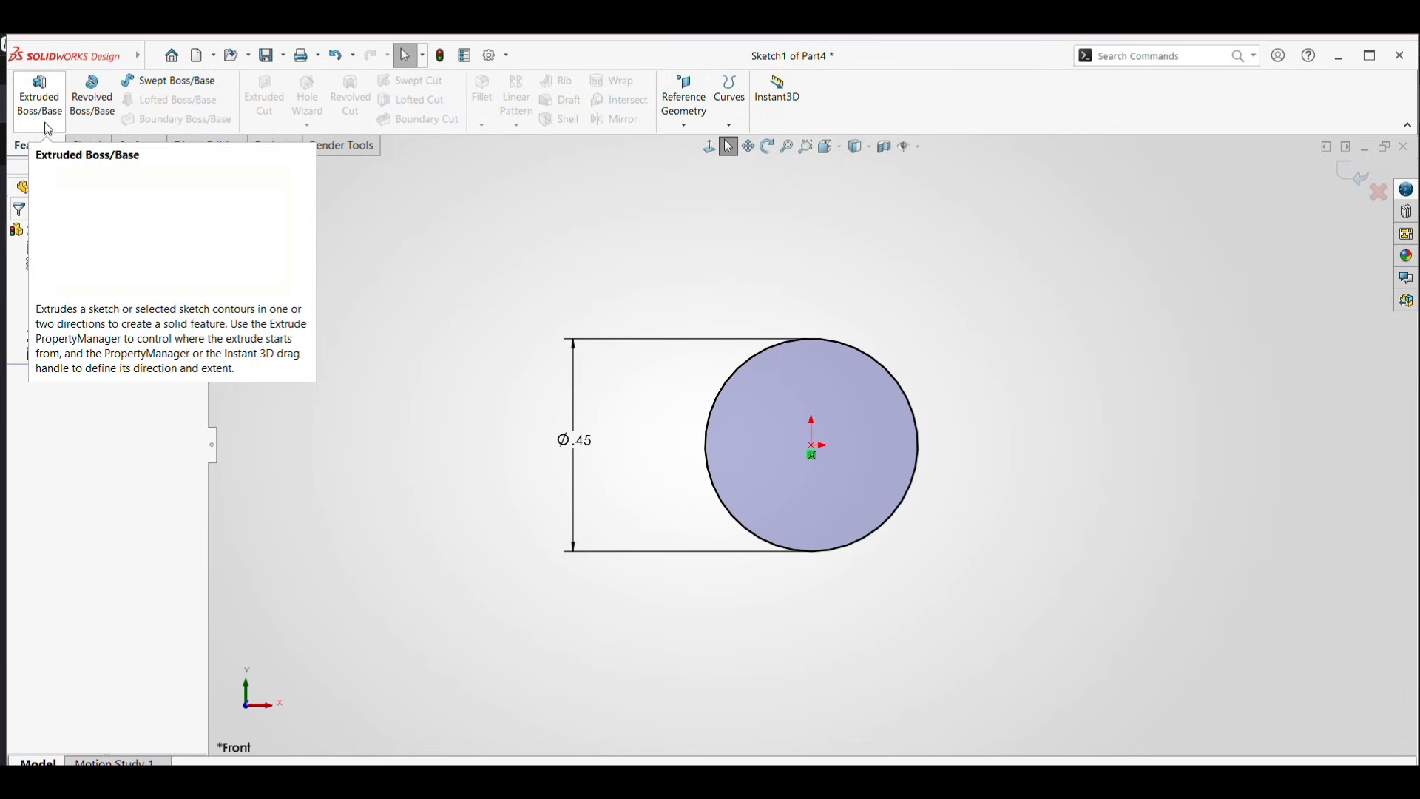
left_click(41, 96)
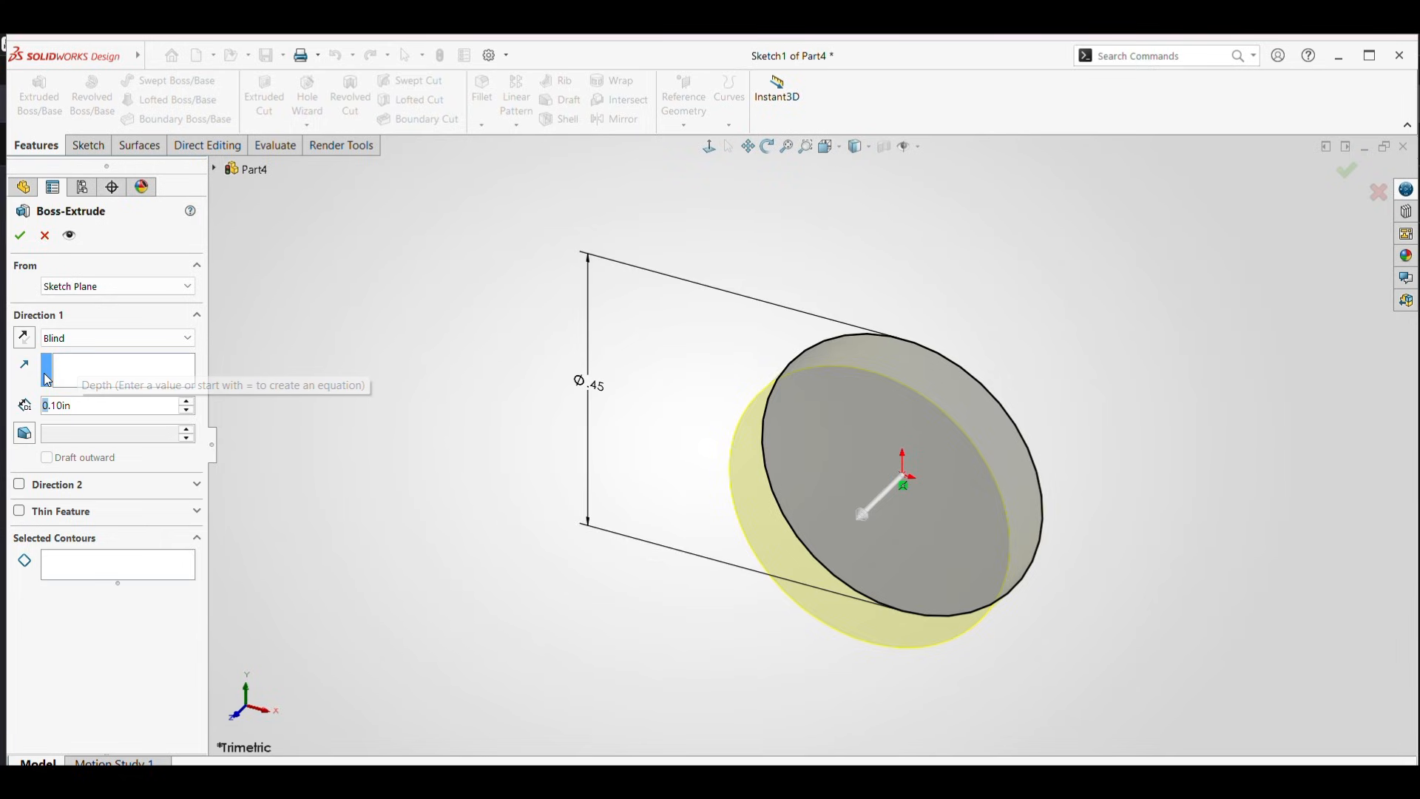
left_click(22, 341)
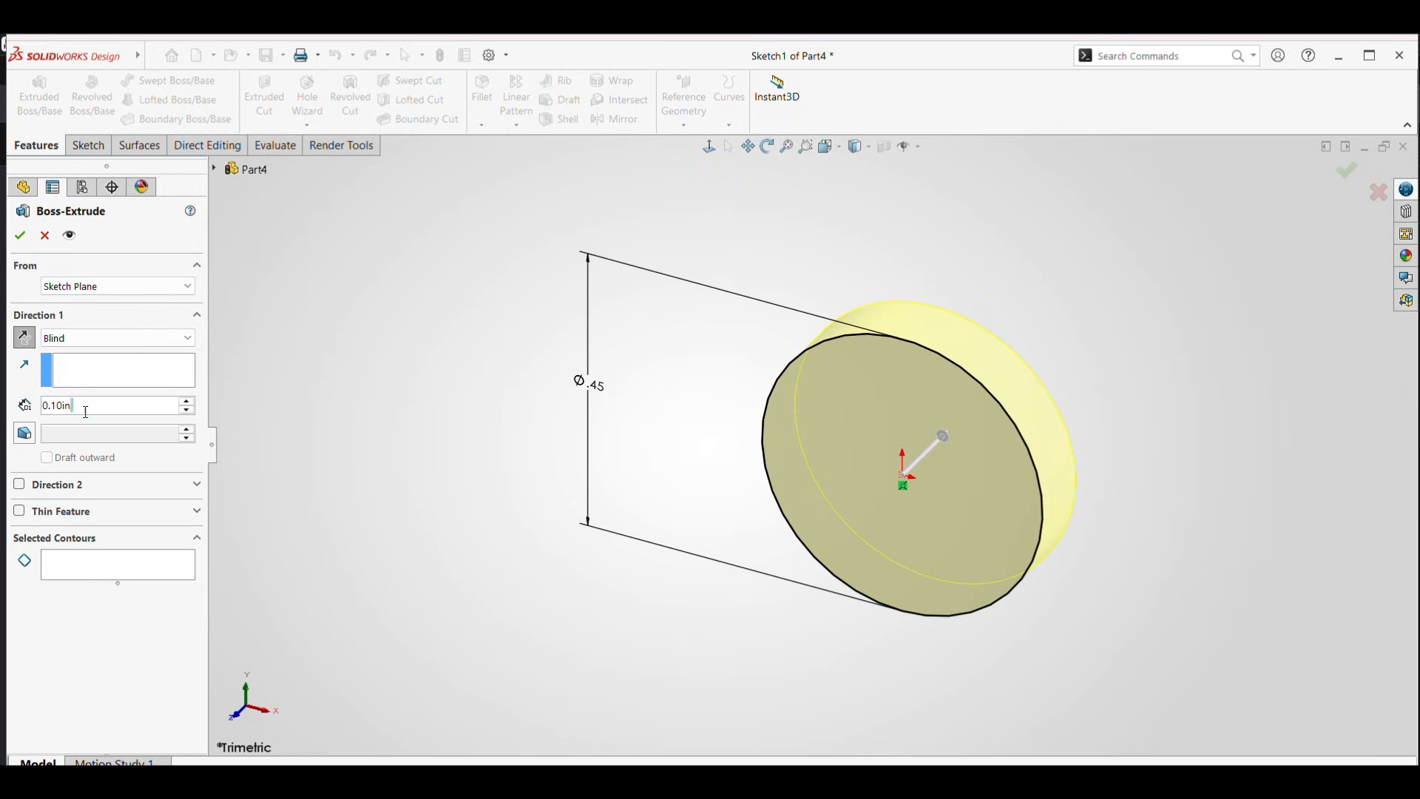
left_click_drag(86, 411, 16, 418)
type("0.45")
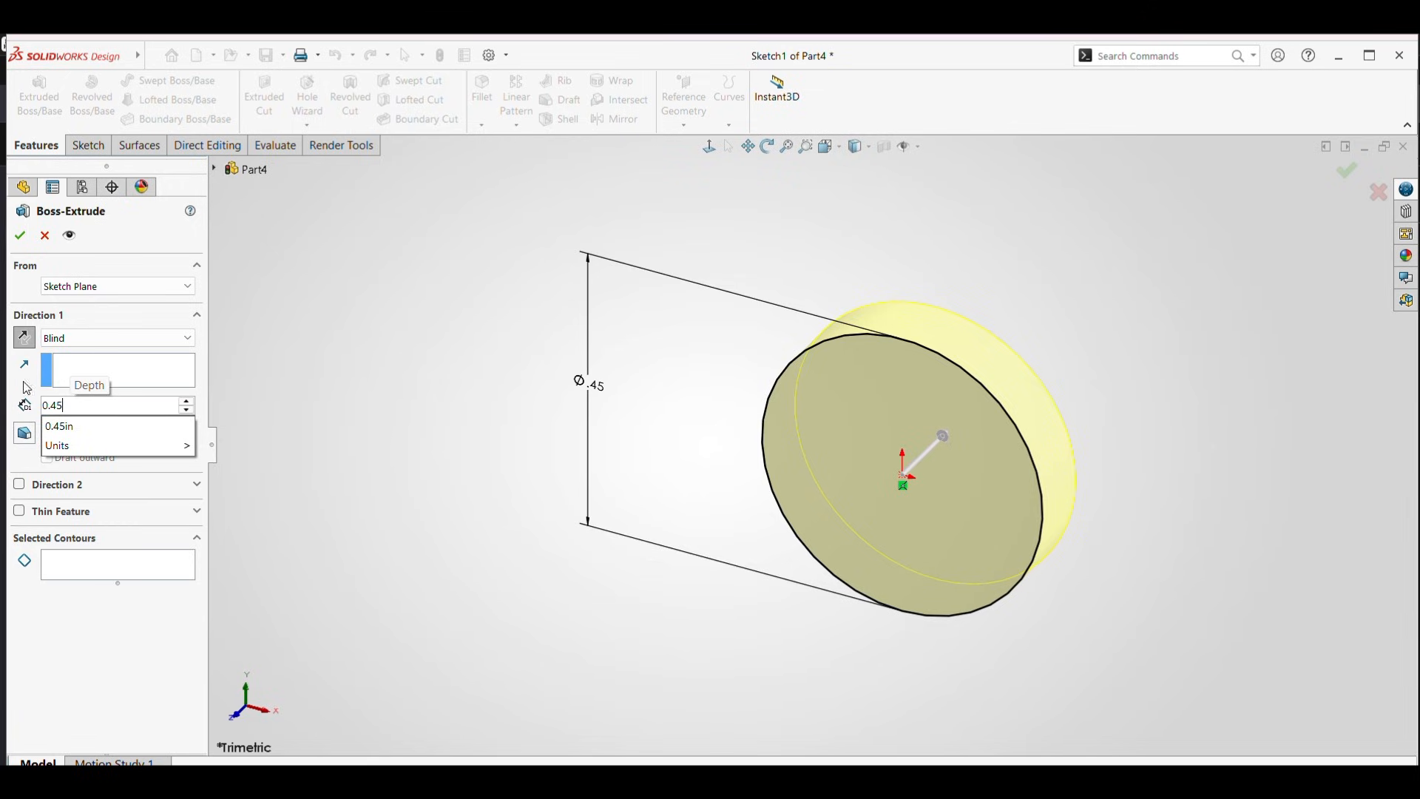
left_click(77, 427)
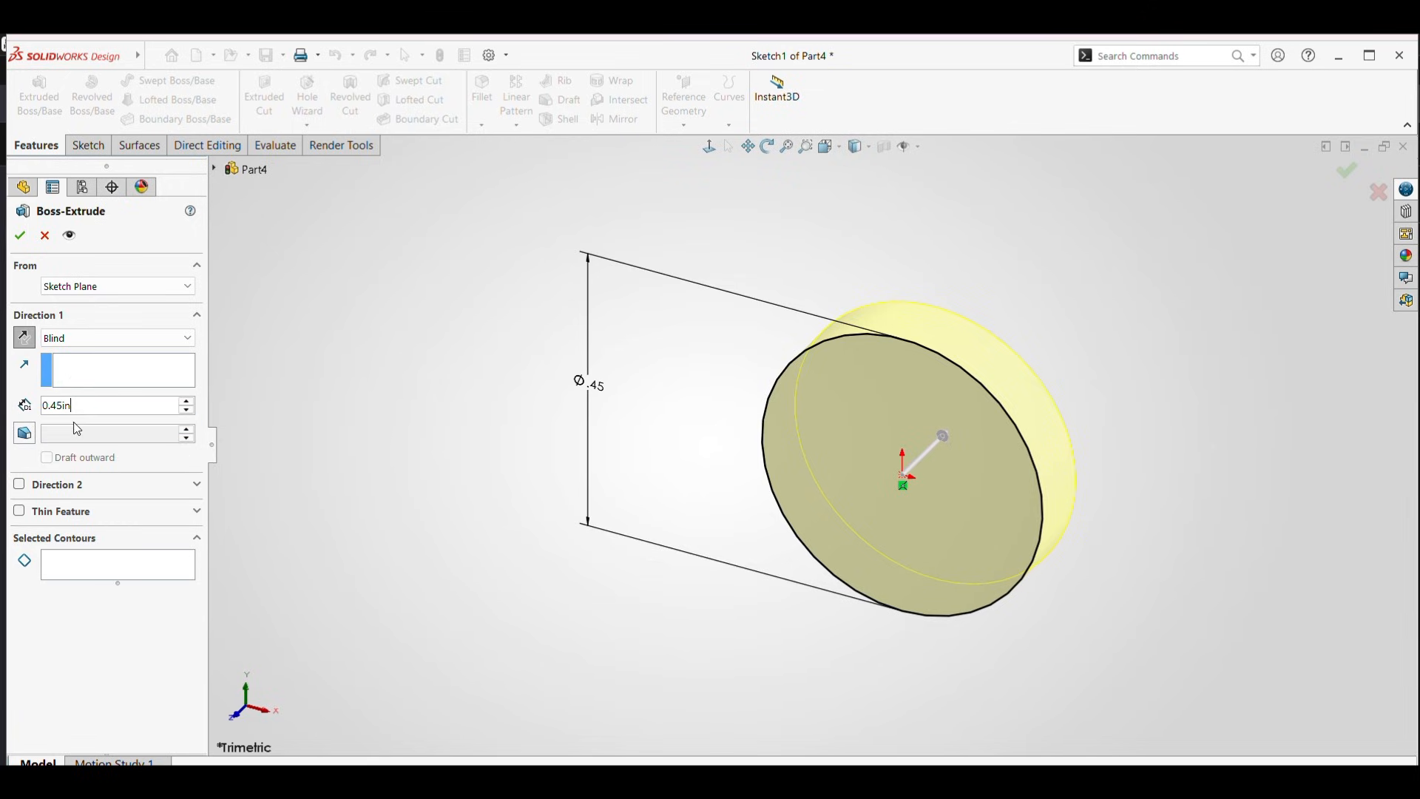
left_click(19, 235)
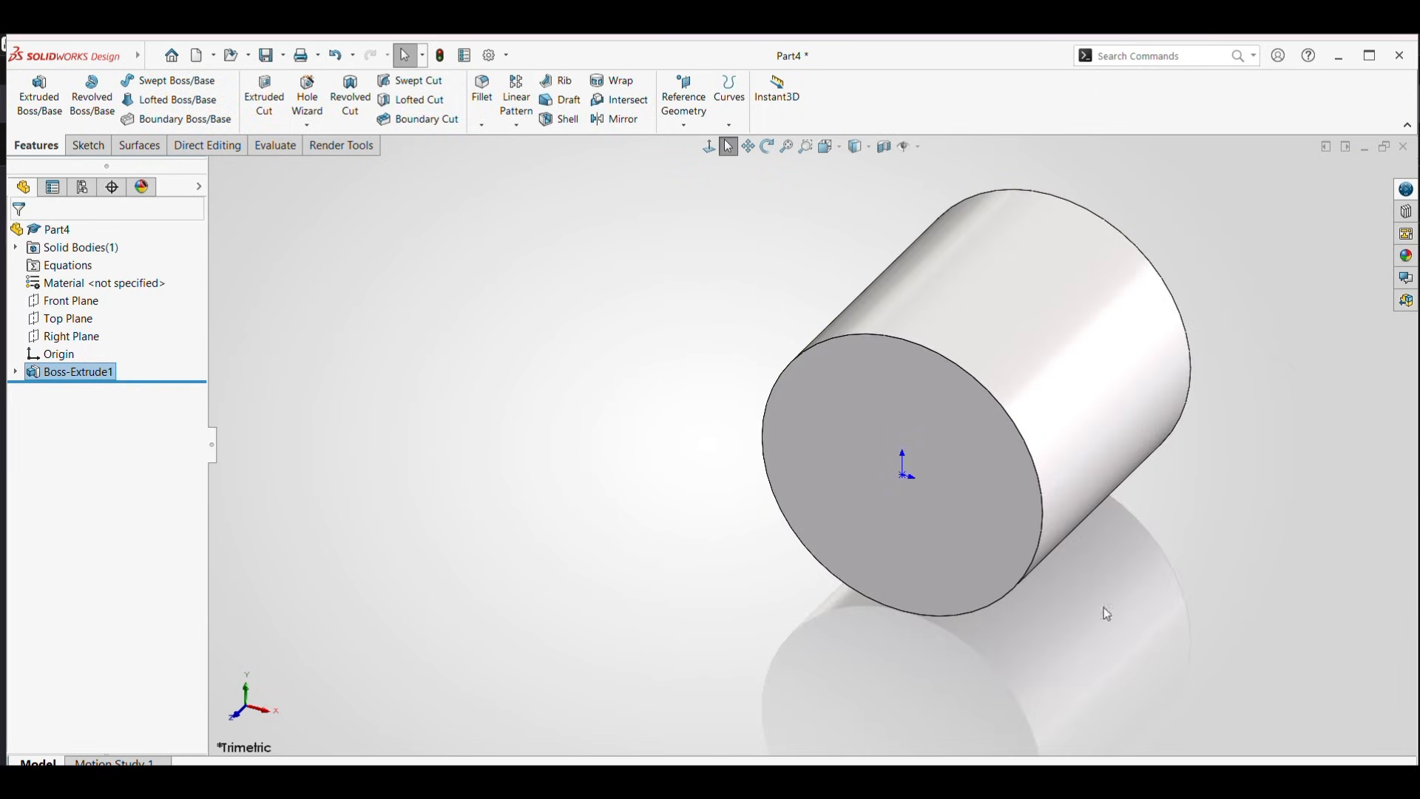
- Open a new sketch on the cylinder's flat end face at the origin
key("z")
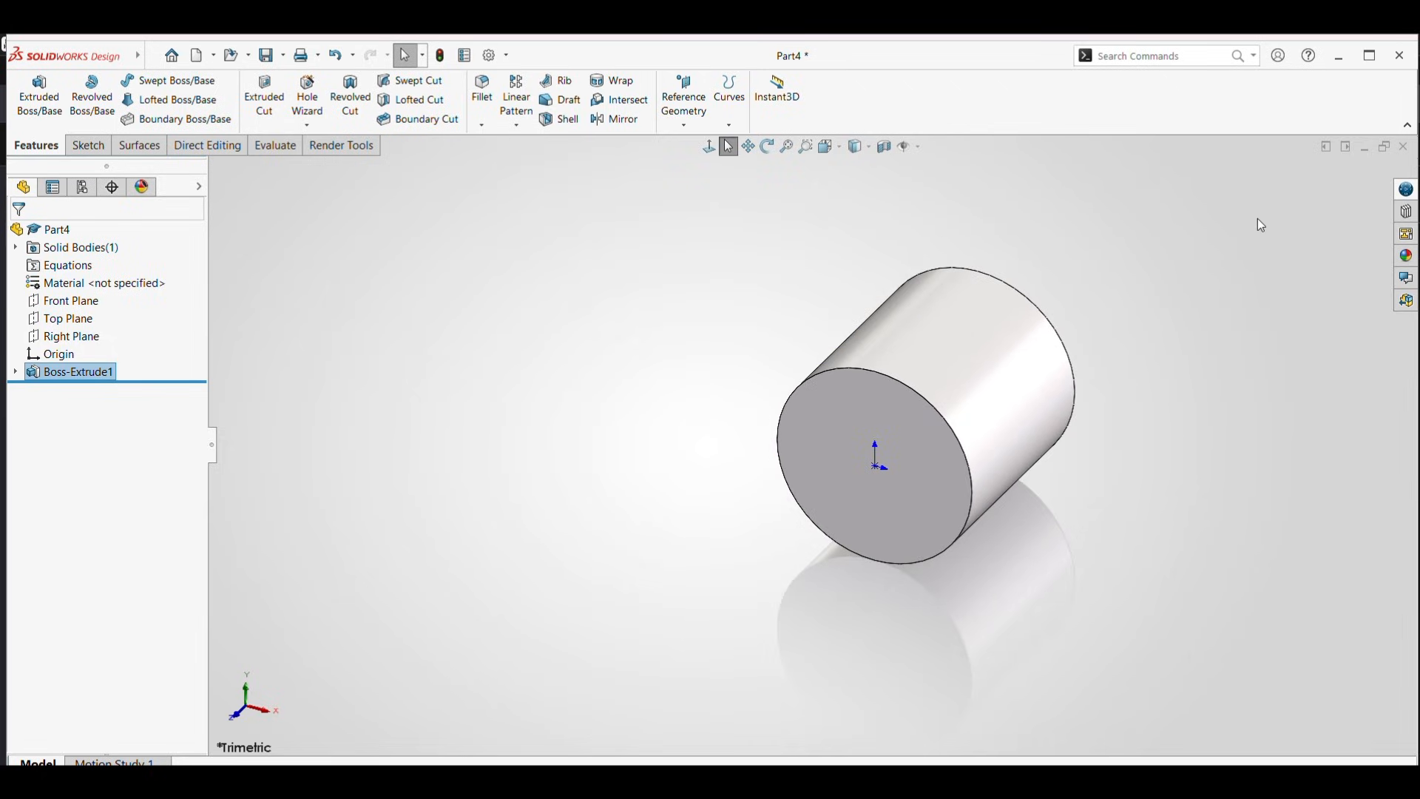
left_click(768, 147)
left_click_drag(1166, 307, 984, 353)
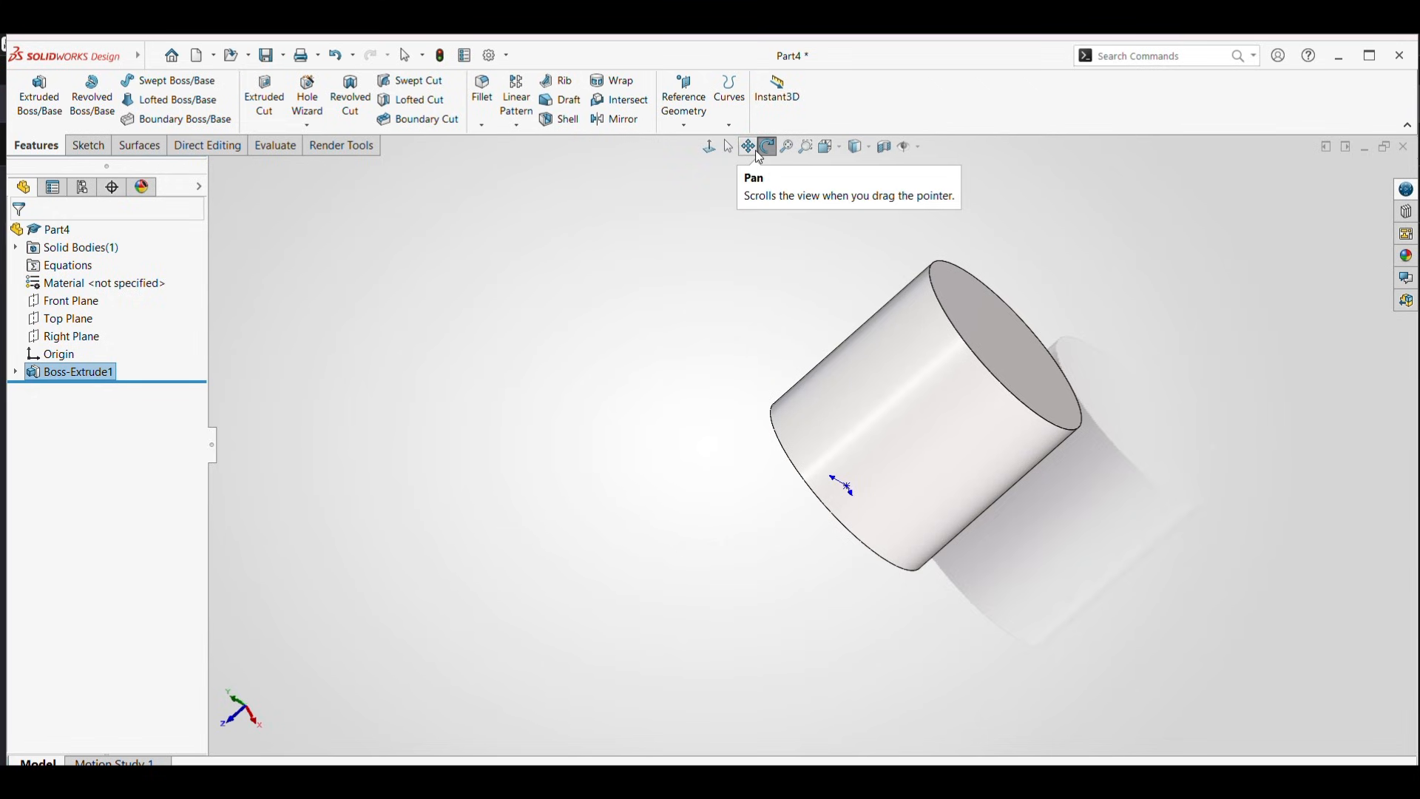
left_click_drag(737, 277, 844, 203)
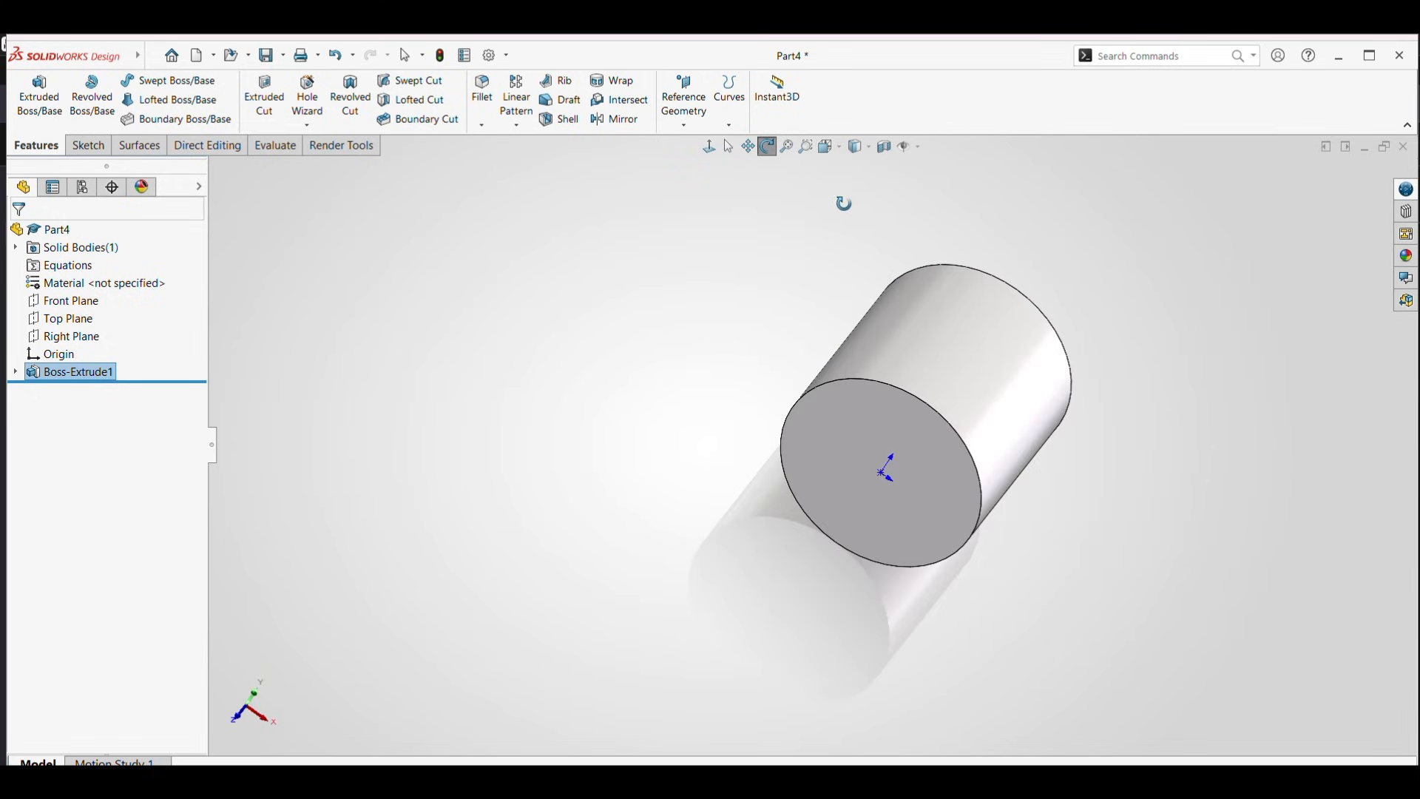
left_click(767, 147)
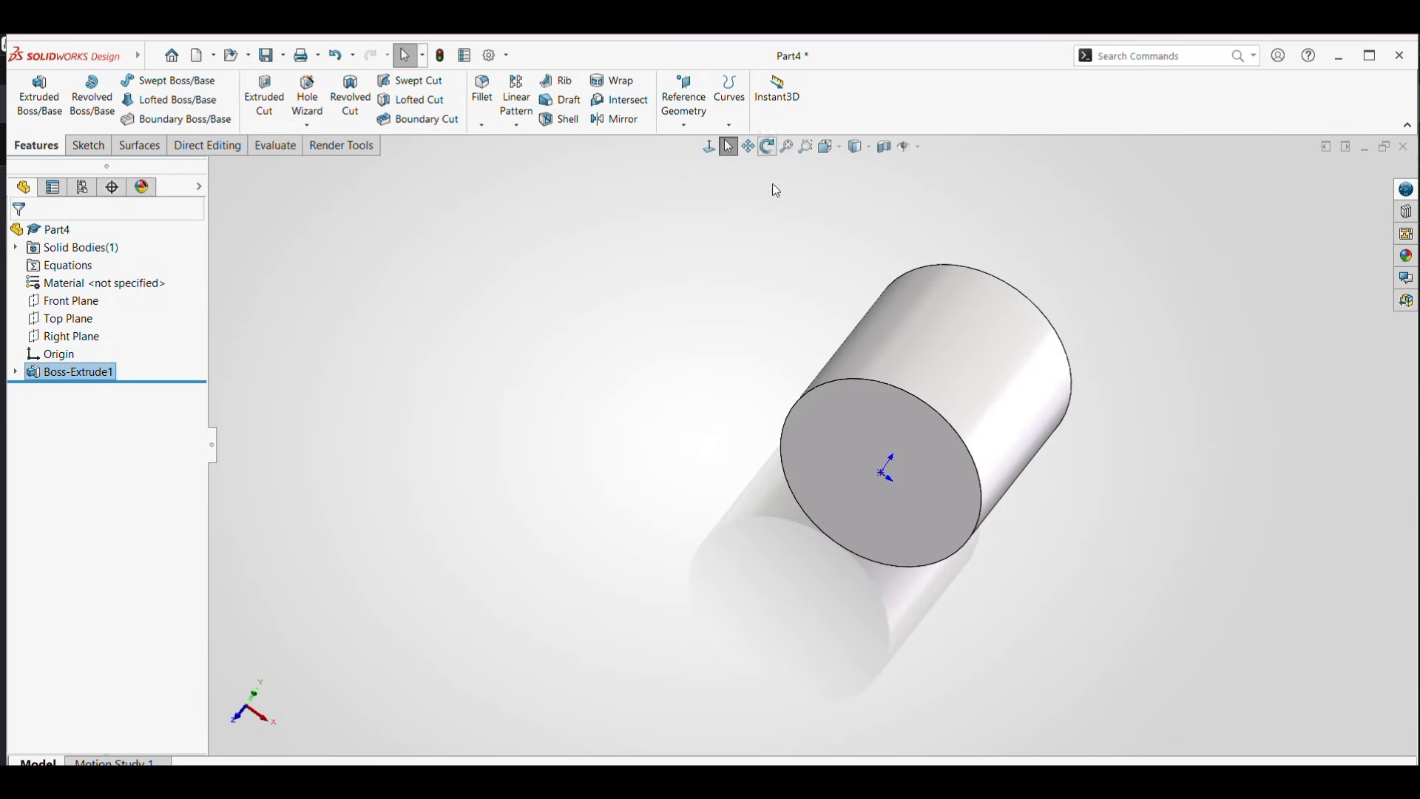
left_click(878, 417)
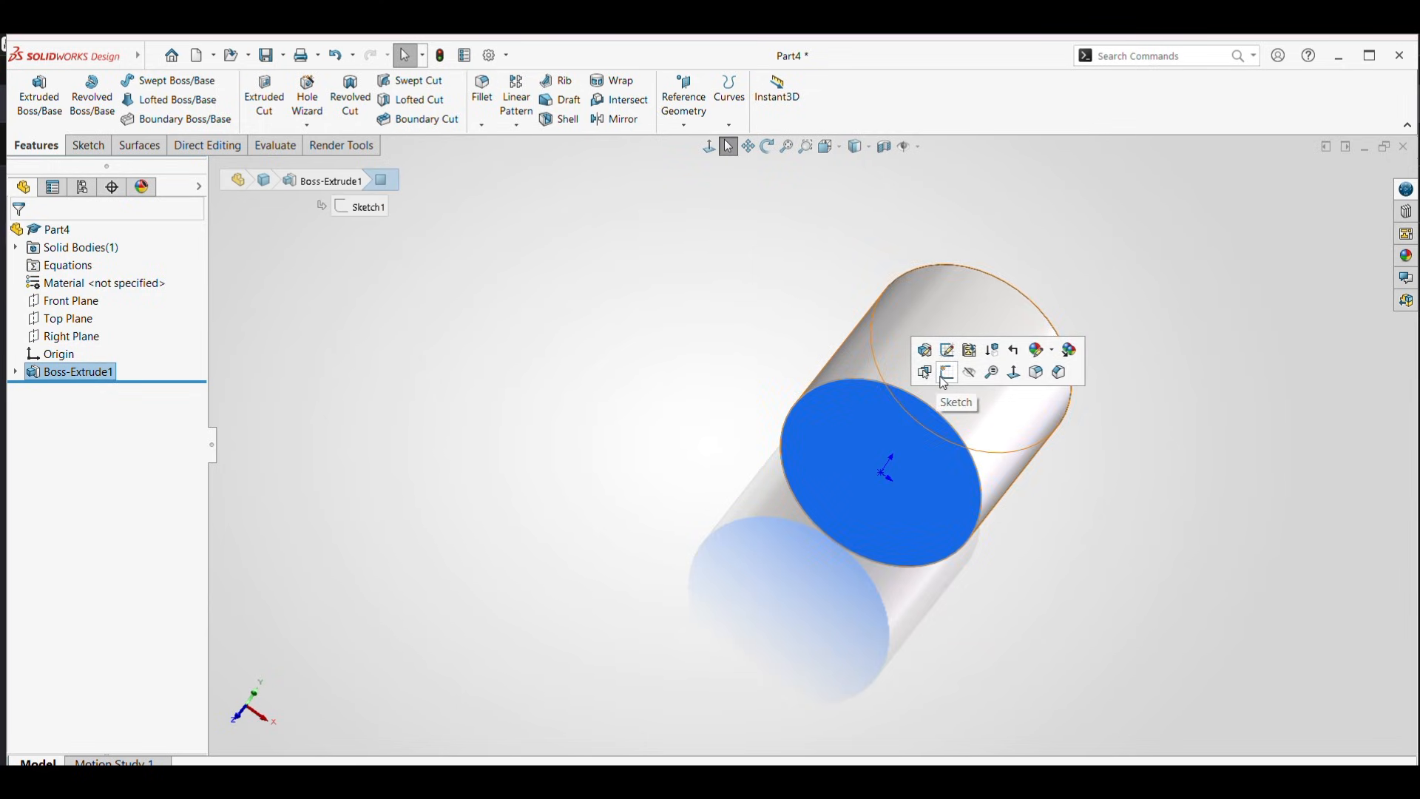
left_click(942, 377)
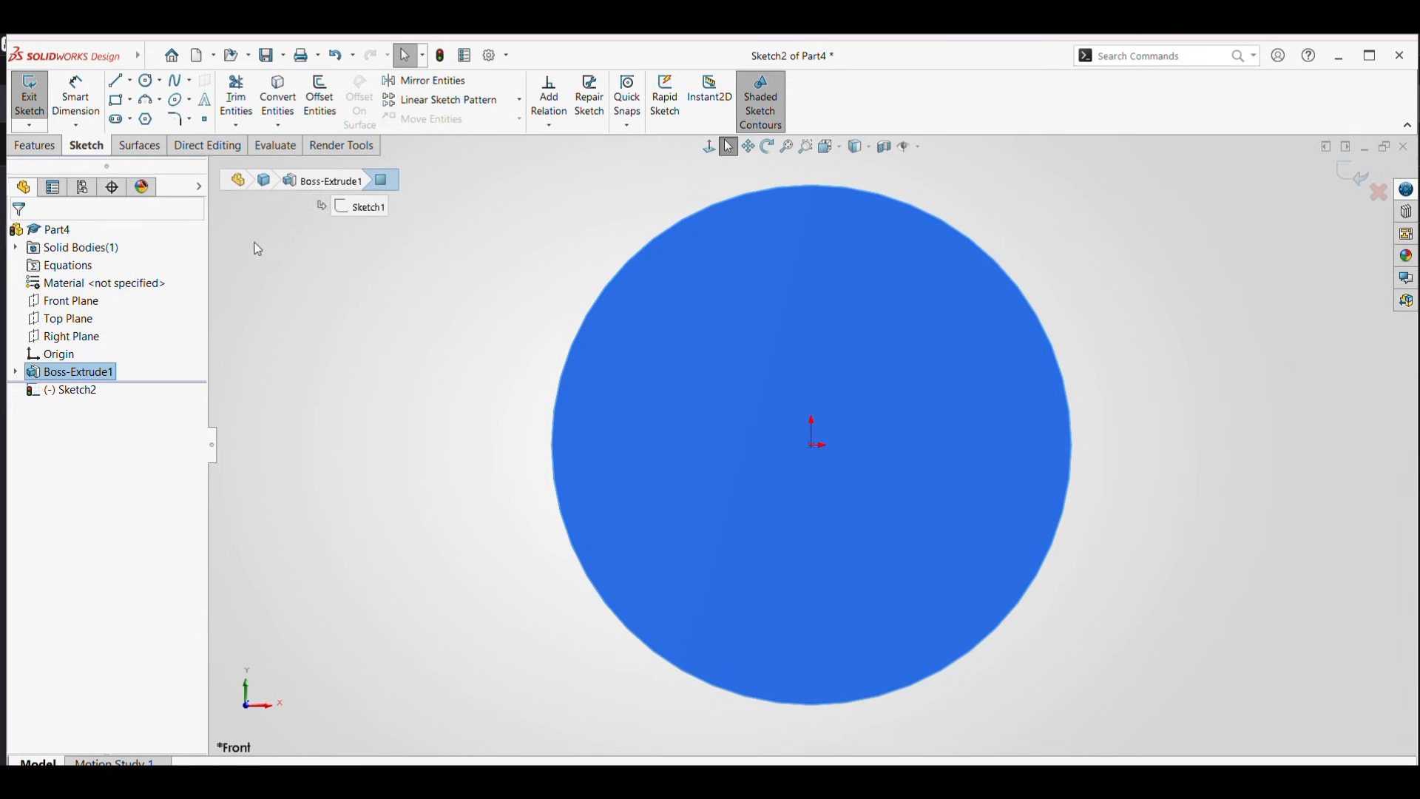
- Sketch a six-sided polygon centred on the origin, using the inscribed-circle option, about 0.28 in across flats with one corner horizontally aligned to the origin
left_click(145, 120)
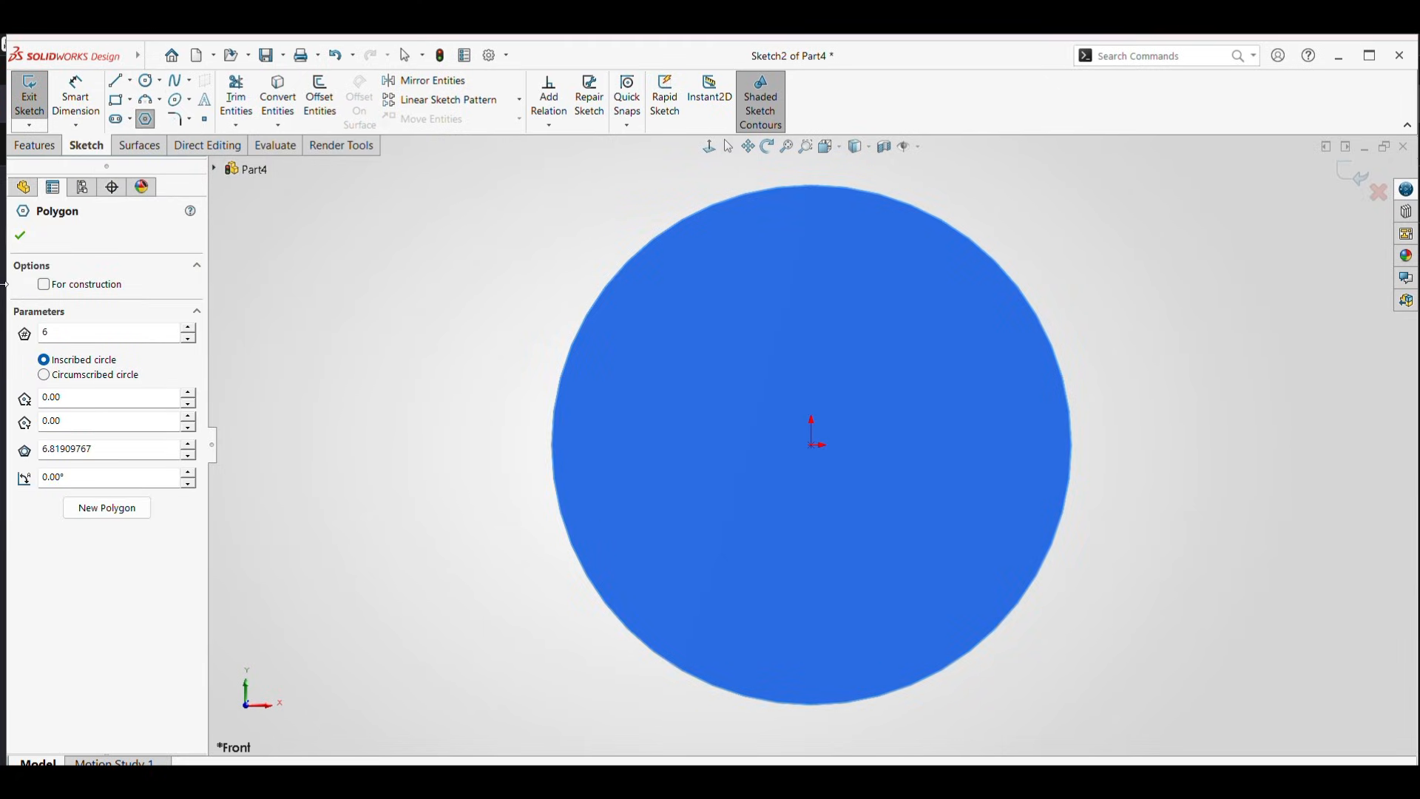
double_click(54, 334)
left_click(813, 444)
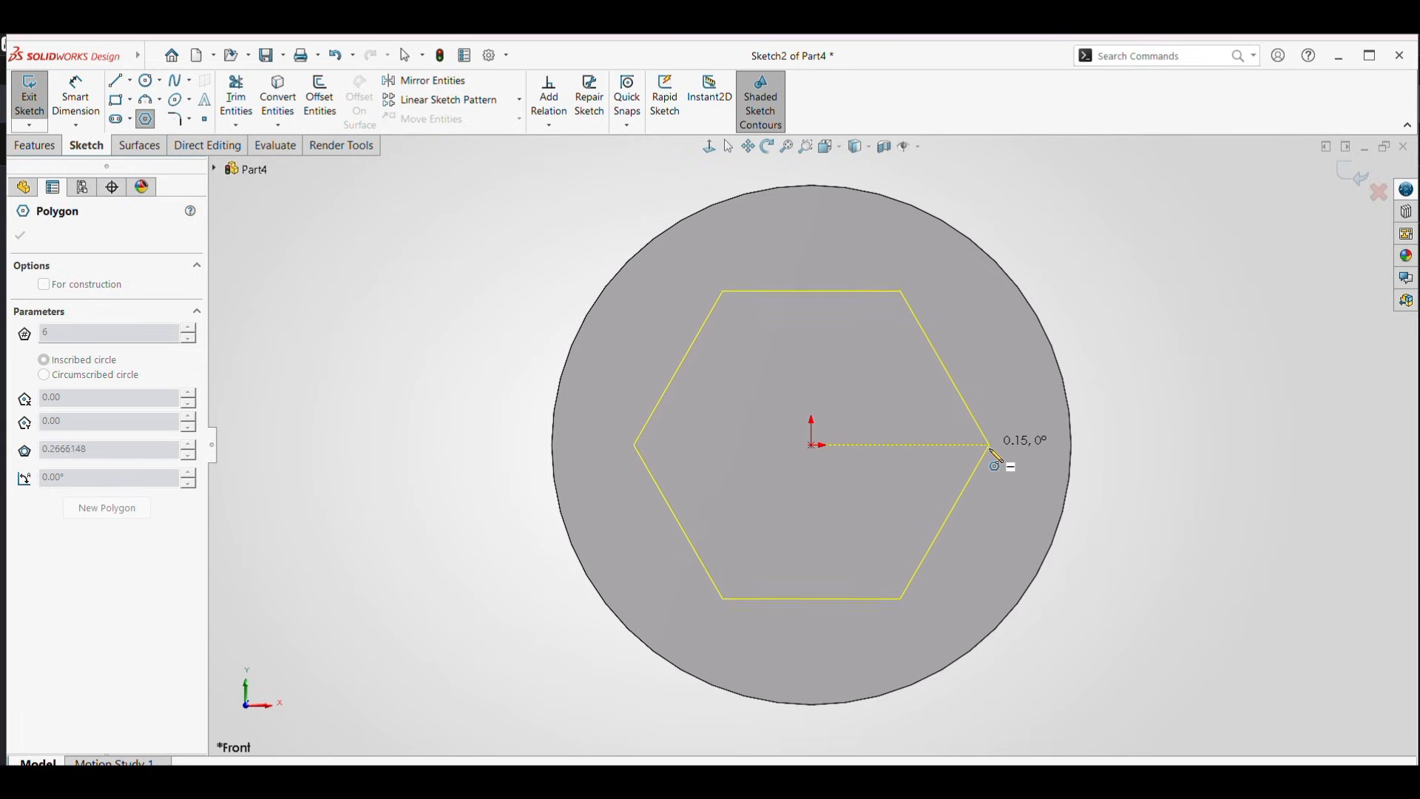
left_click(998, 445)
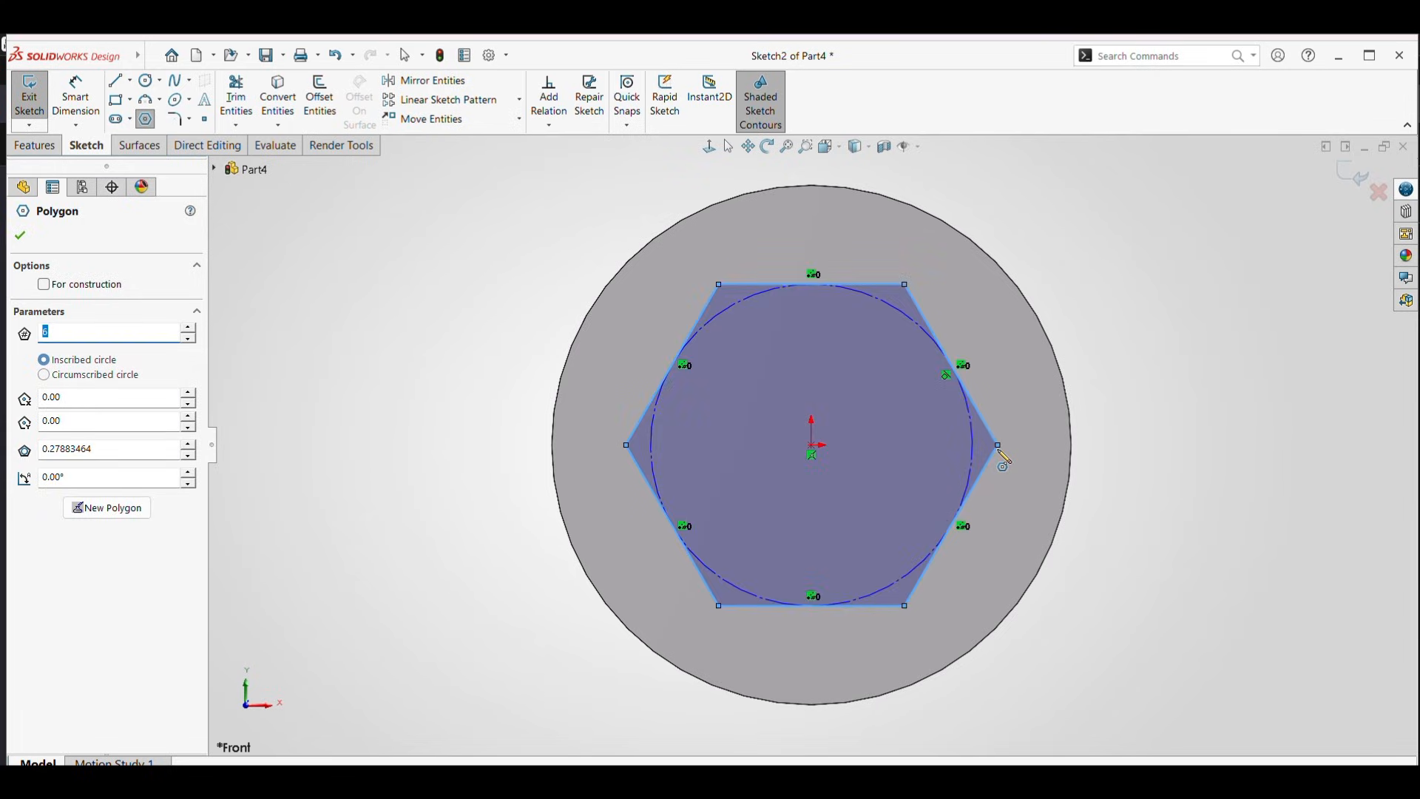
left_click(21, 237)
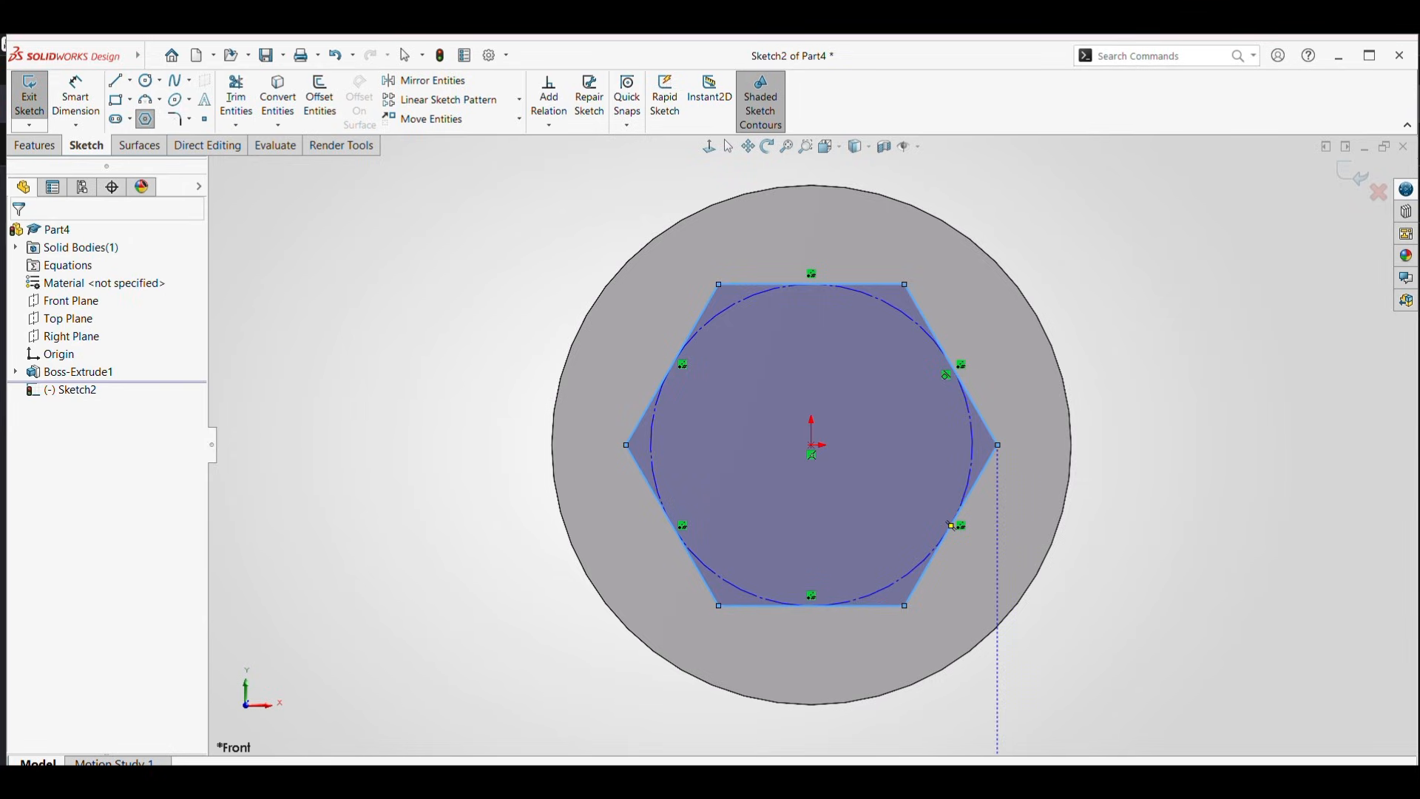
- Check the hexagon size in the PDF drawing and dimension the hexagon's across-flats distance as 0.25 in
mouse_move(910, 782)
left_click(910, 714)
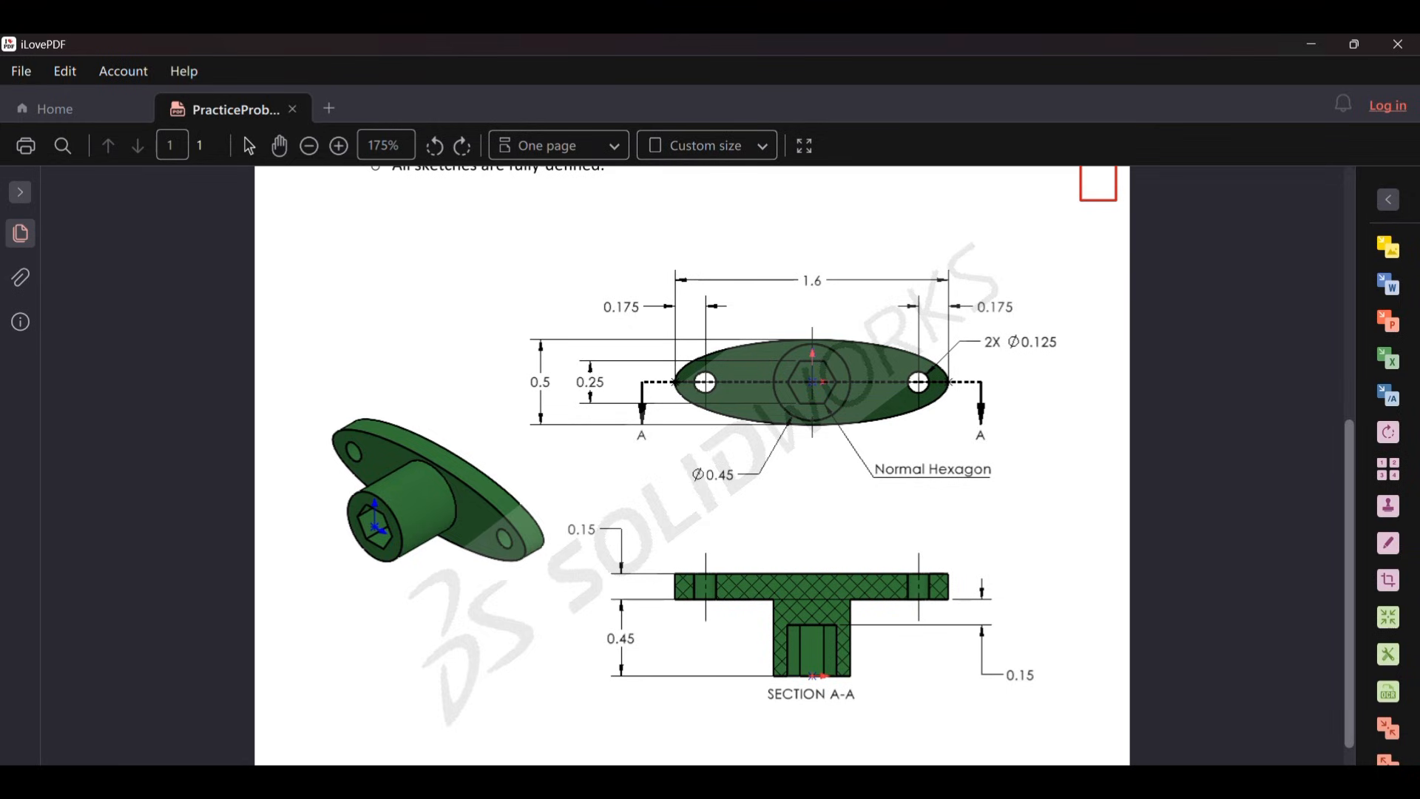
scroll(706, 573, "up", 2)
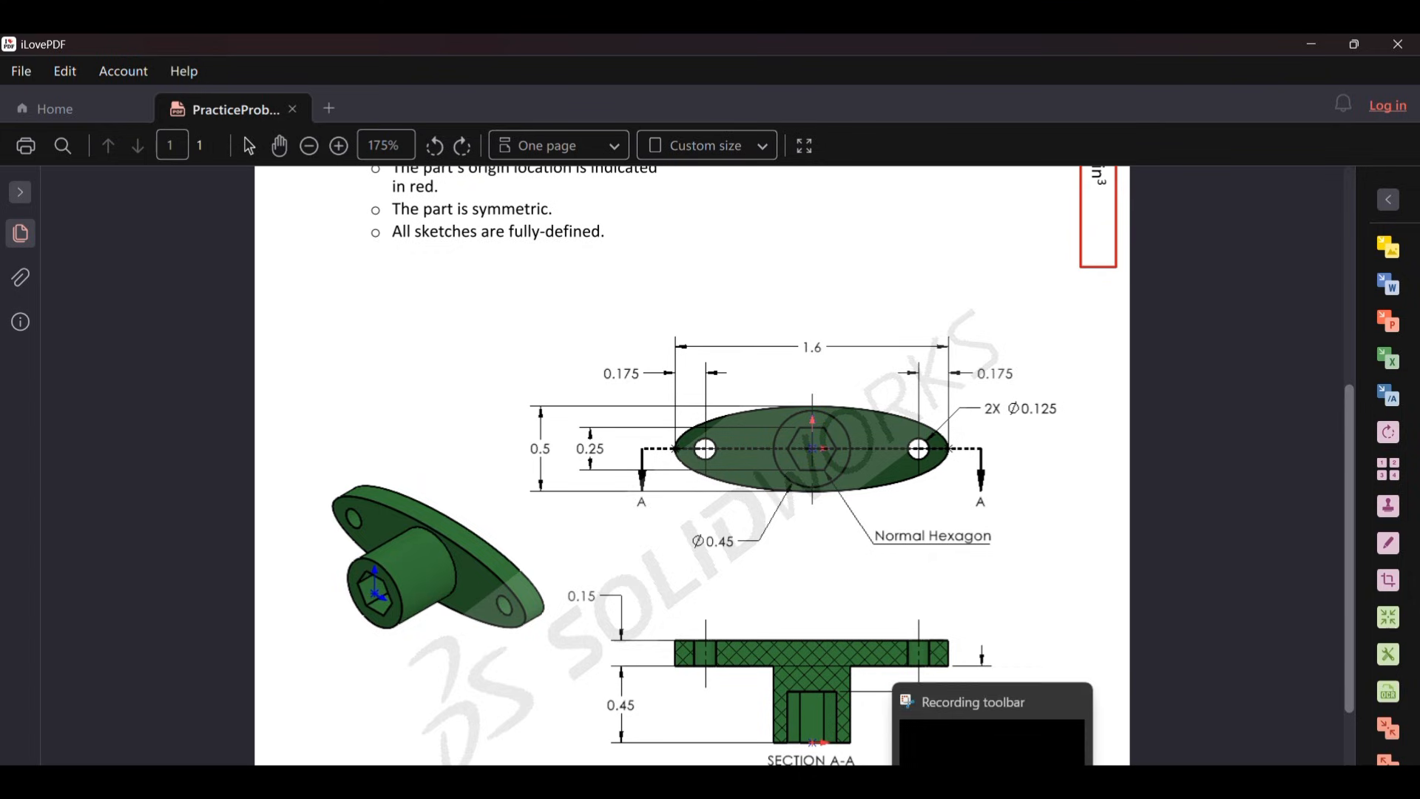
left_click(954, 720)
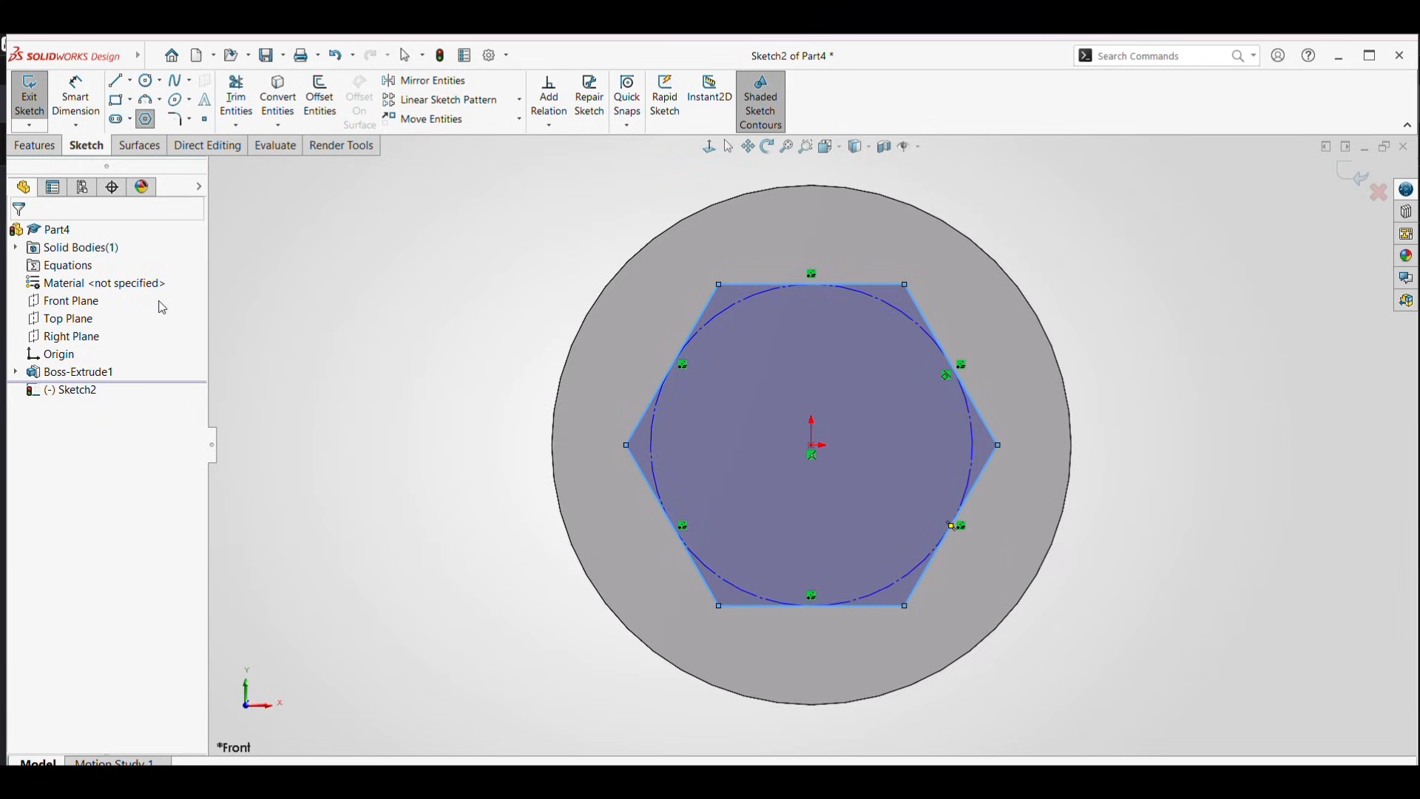
left_click(77, 96)
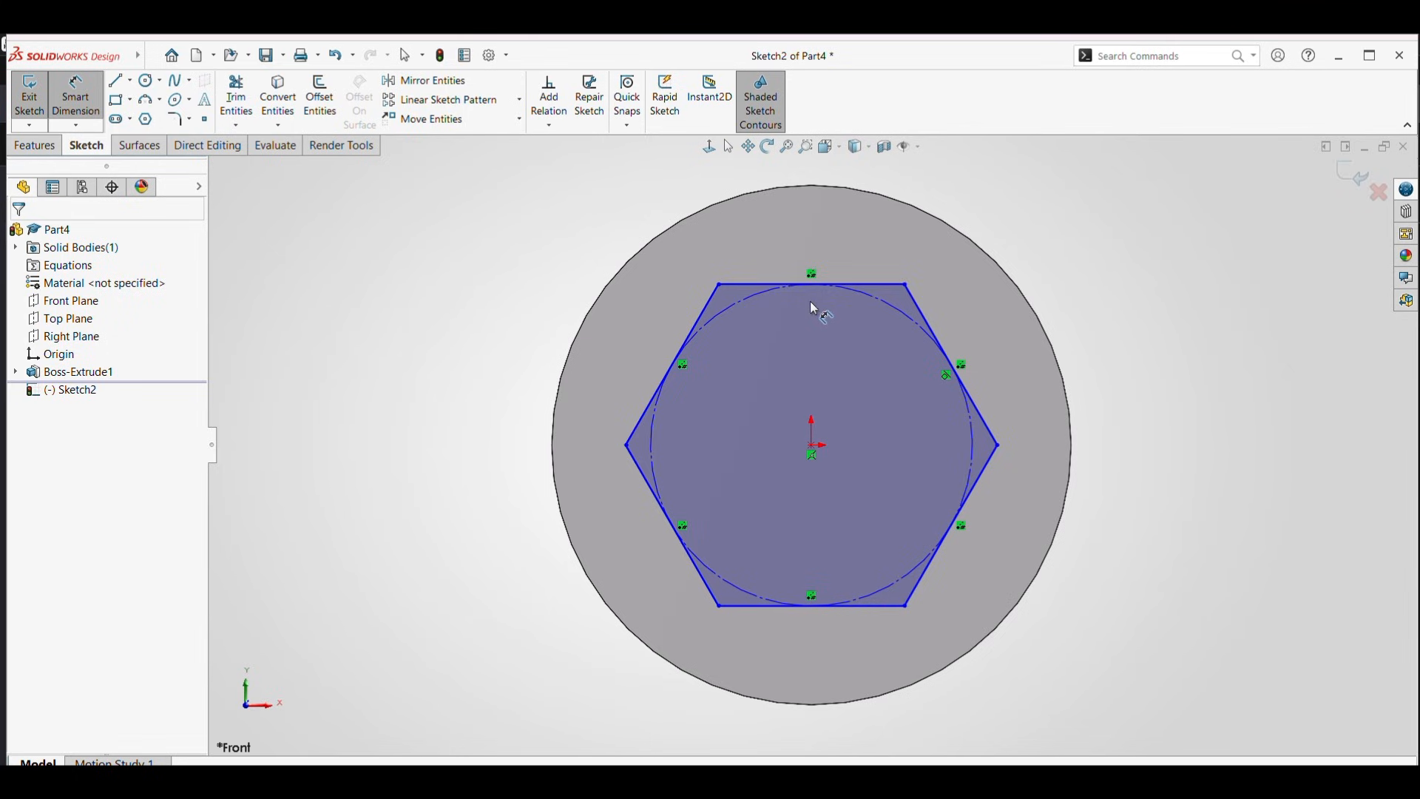
left_click(789, 286)
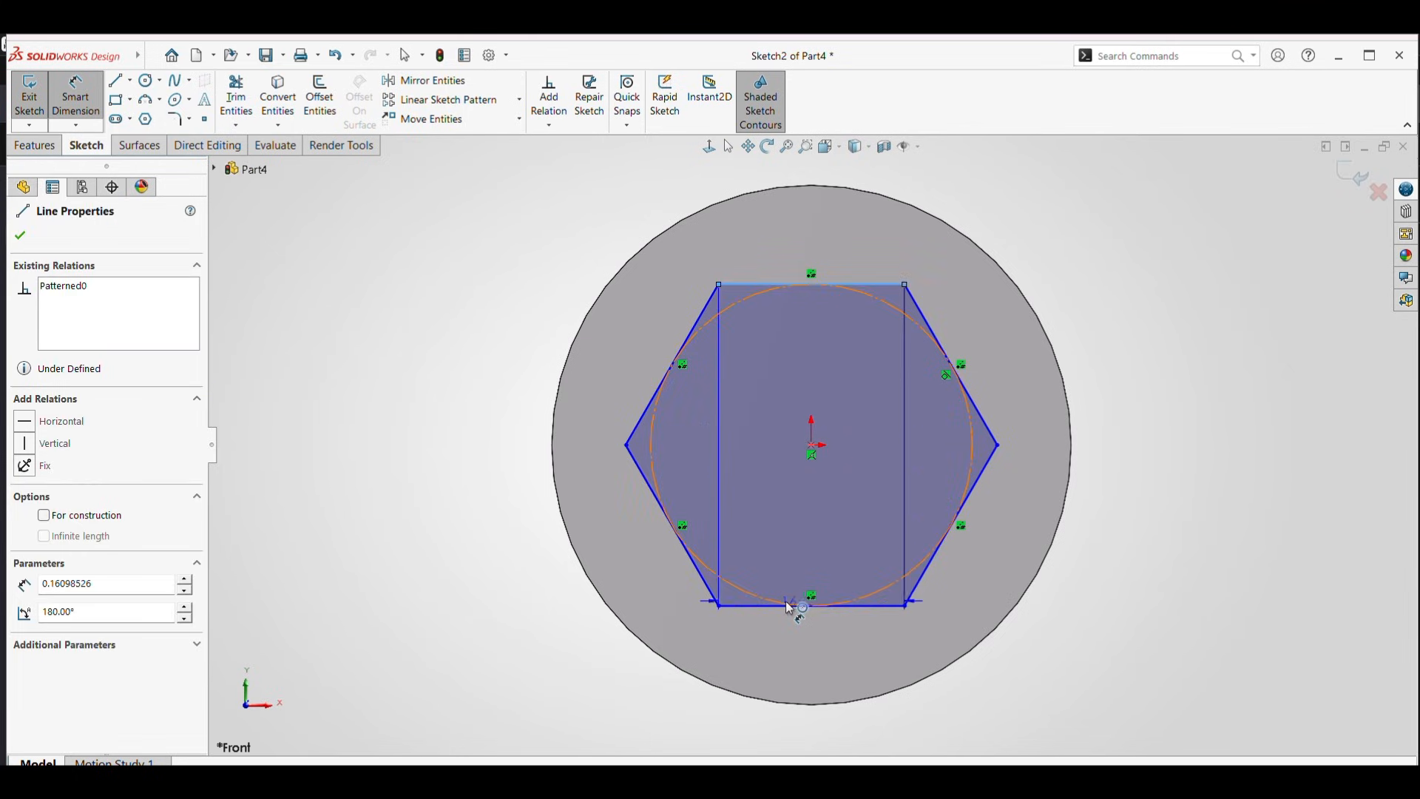
left_click(764, 609)
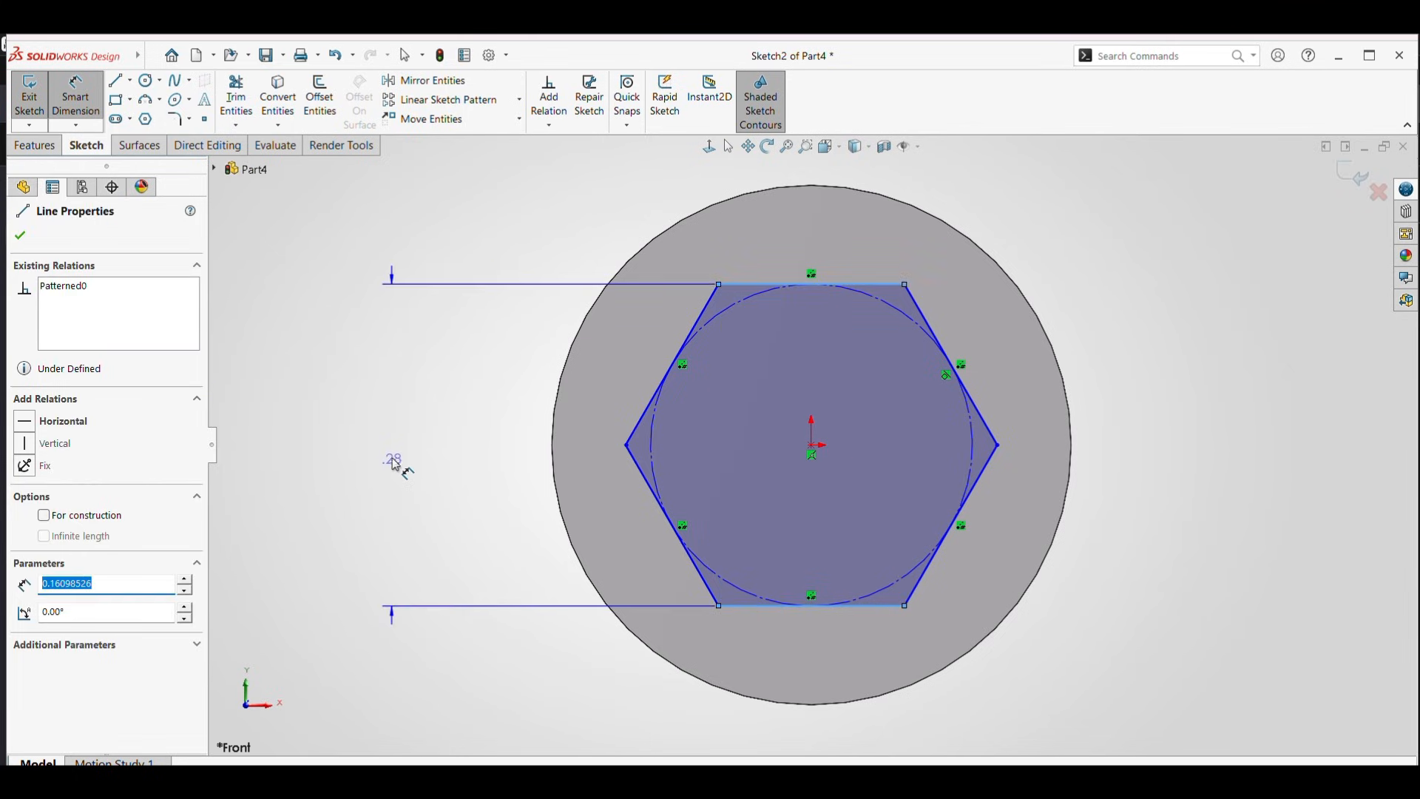
left_click(397, 460)
type("0.25")
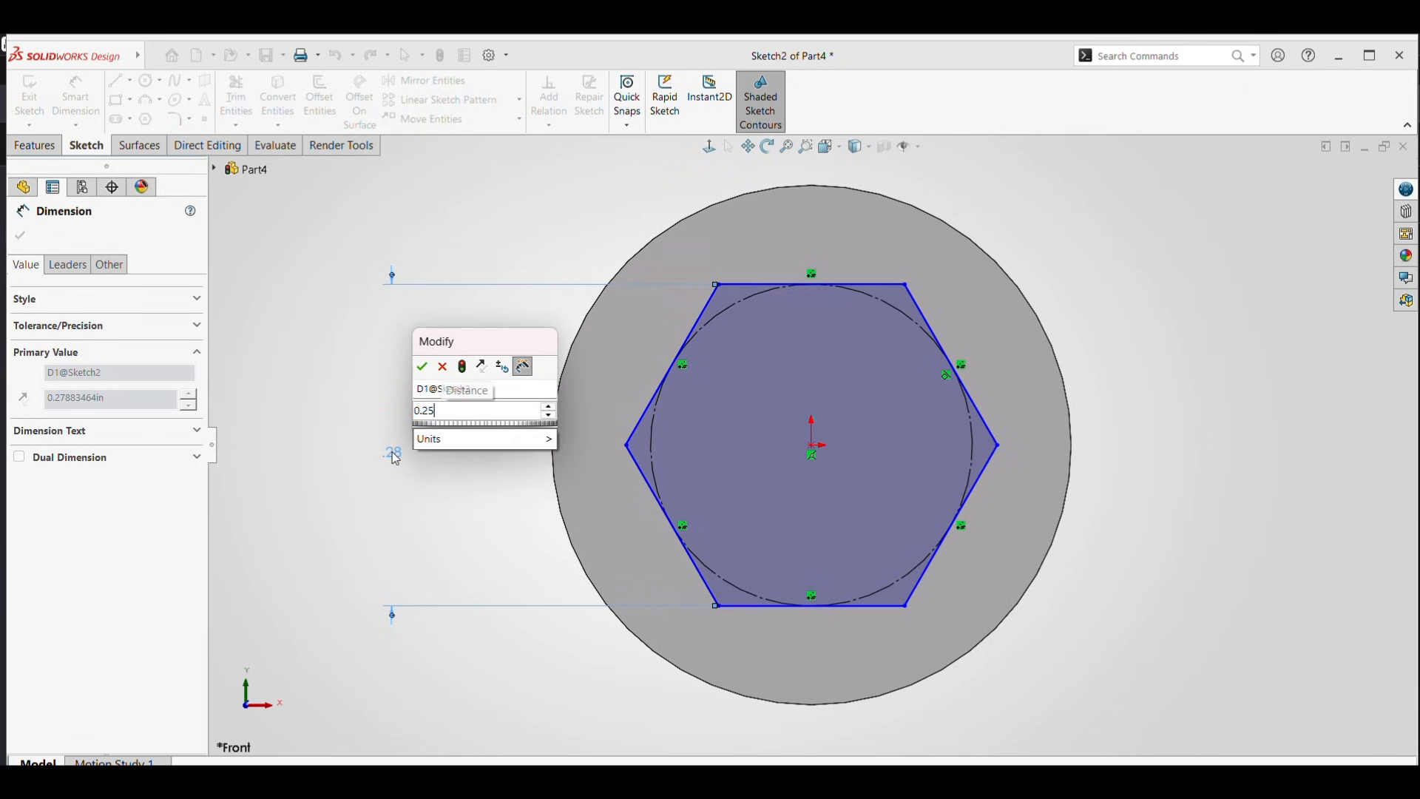
key("Return")
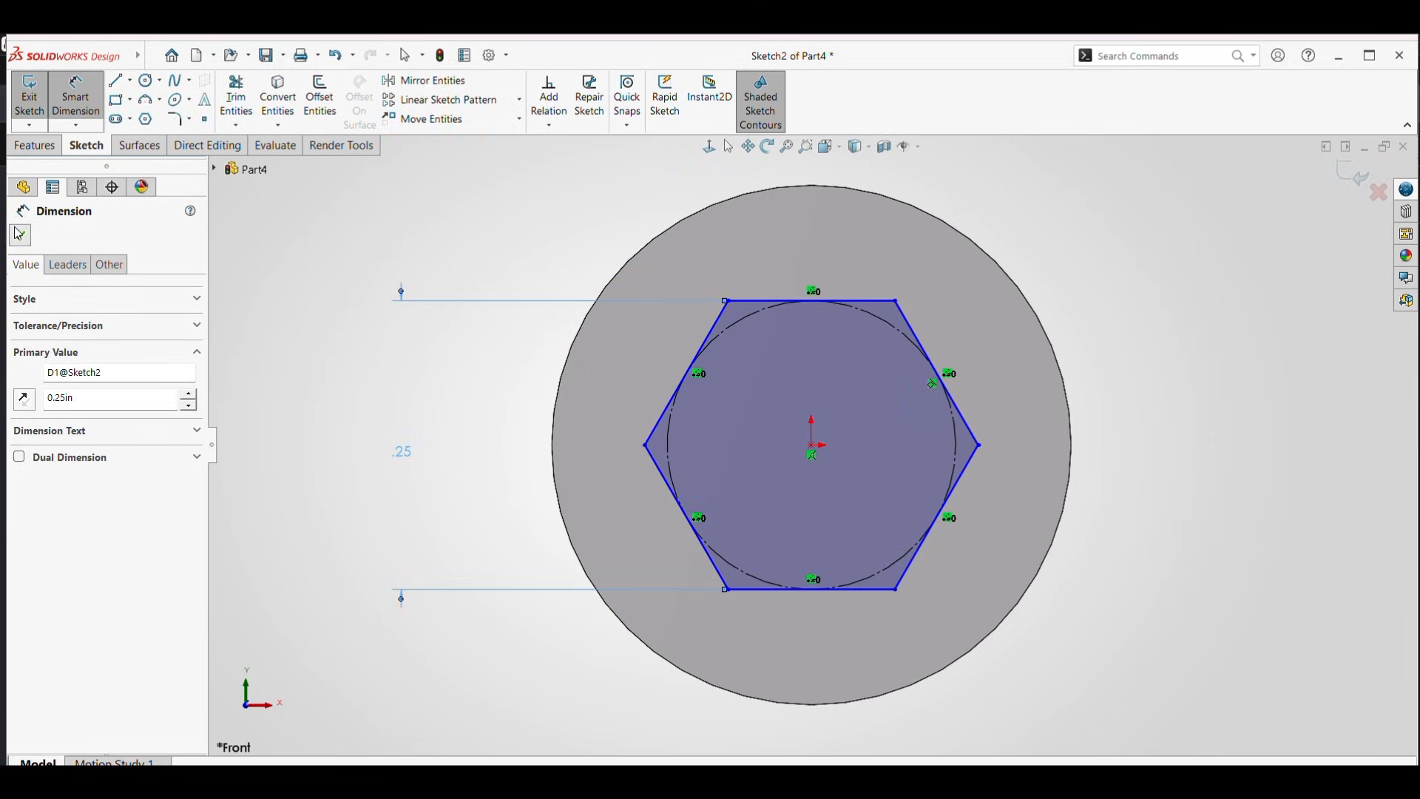
left_click(20, 235)
- Cut-extrude the hexagon into the cylinder as a blind socket with a depth of 0.30 in
left_click(29, 146)
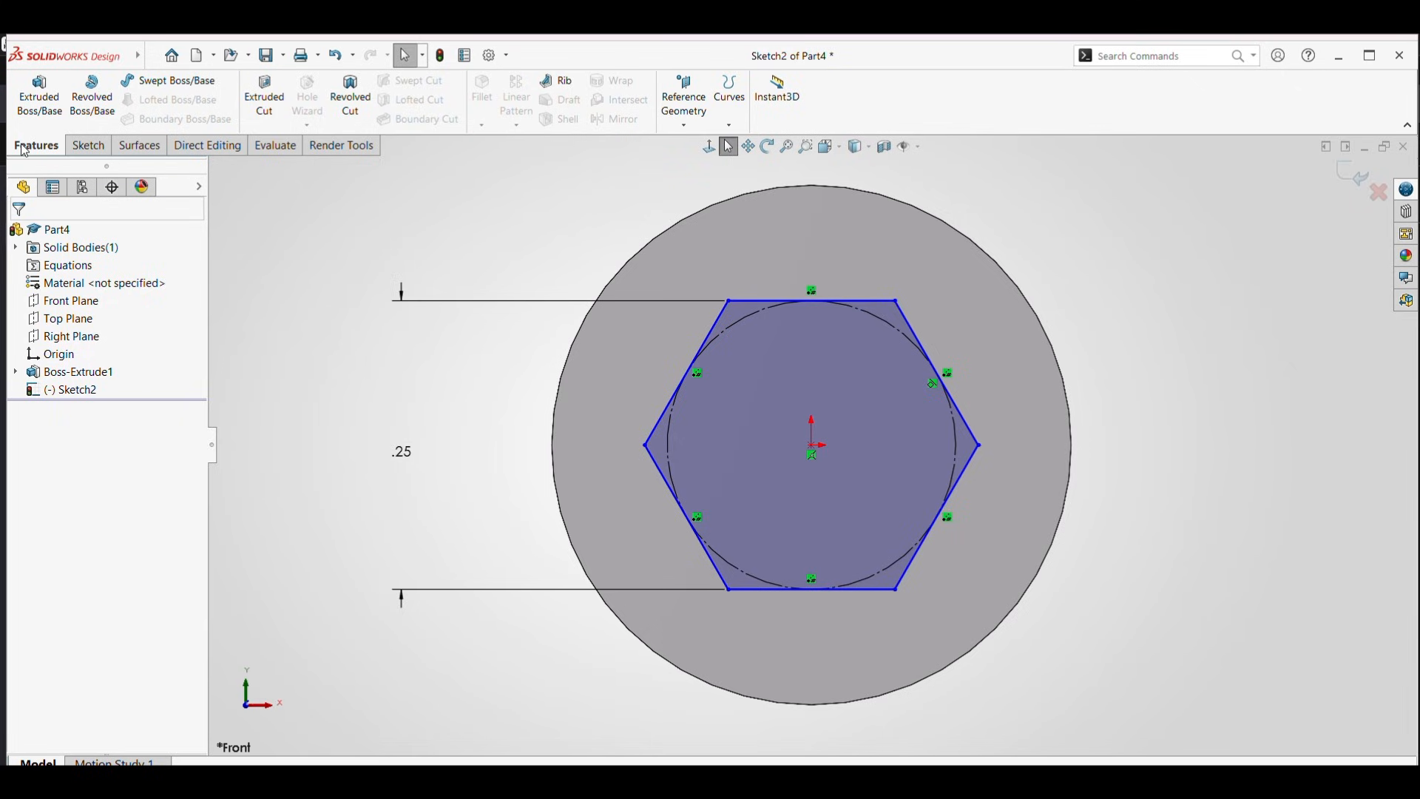
left_click(280, 102)
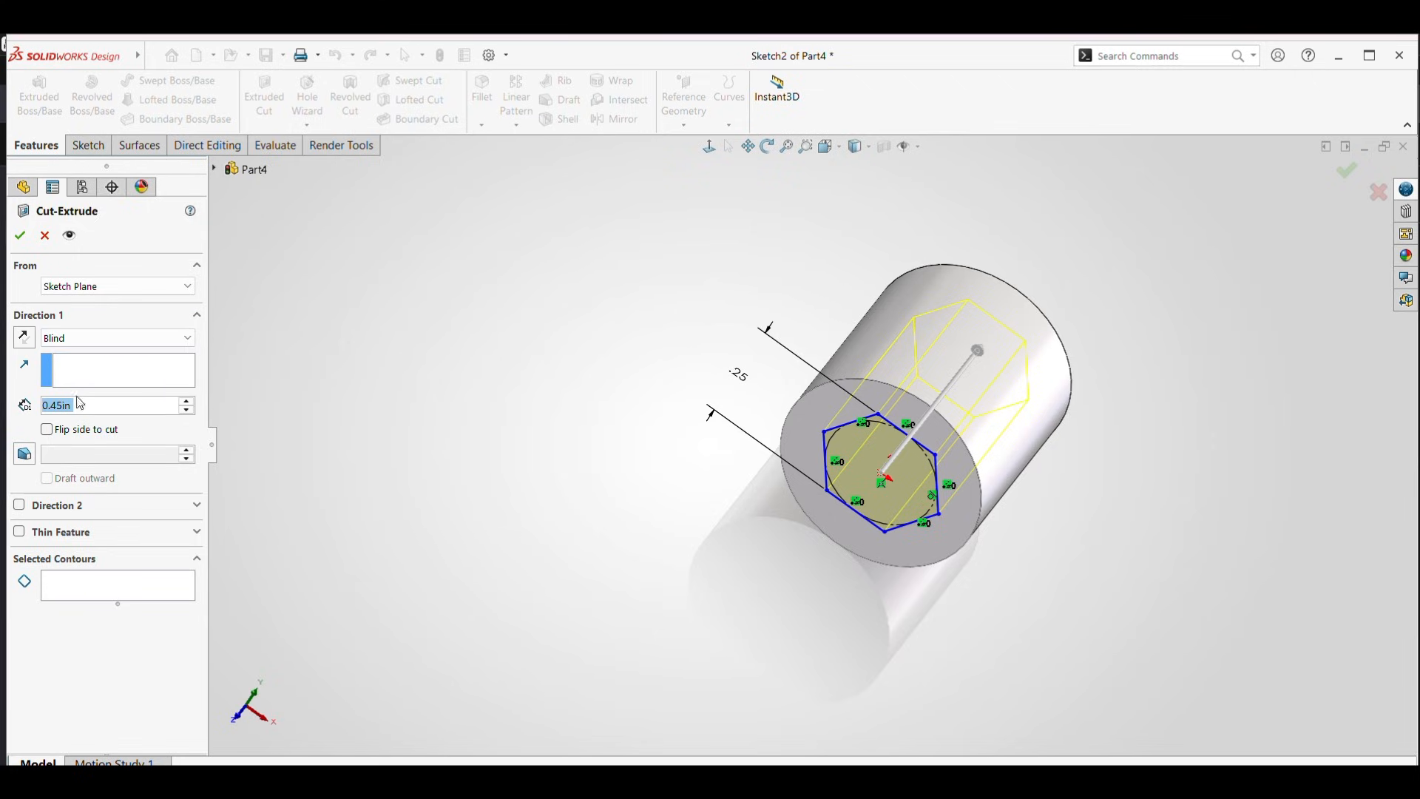
left_click(96, 400)
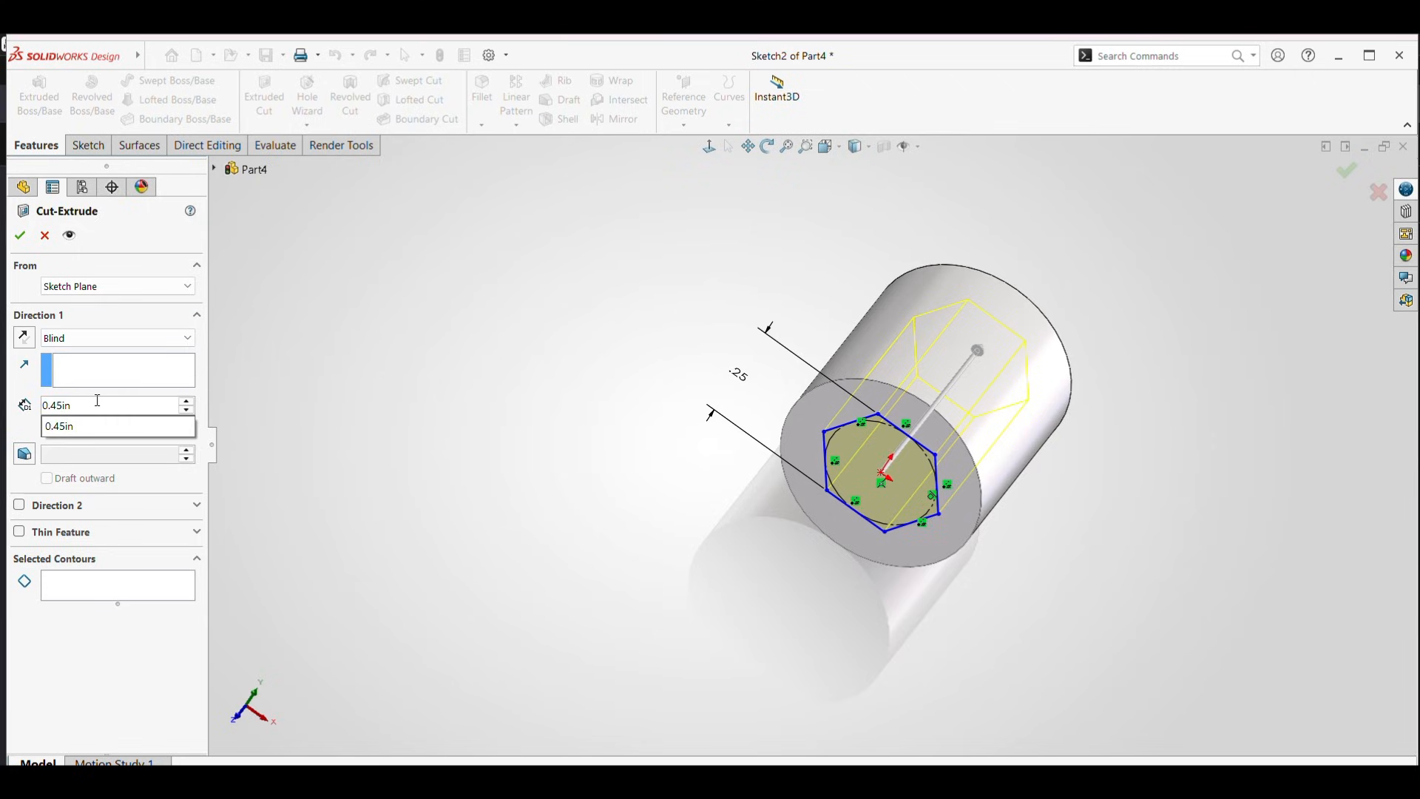
left_click_drag(68, 406, 12, 401)
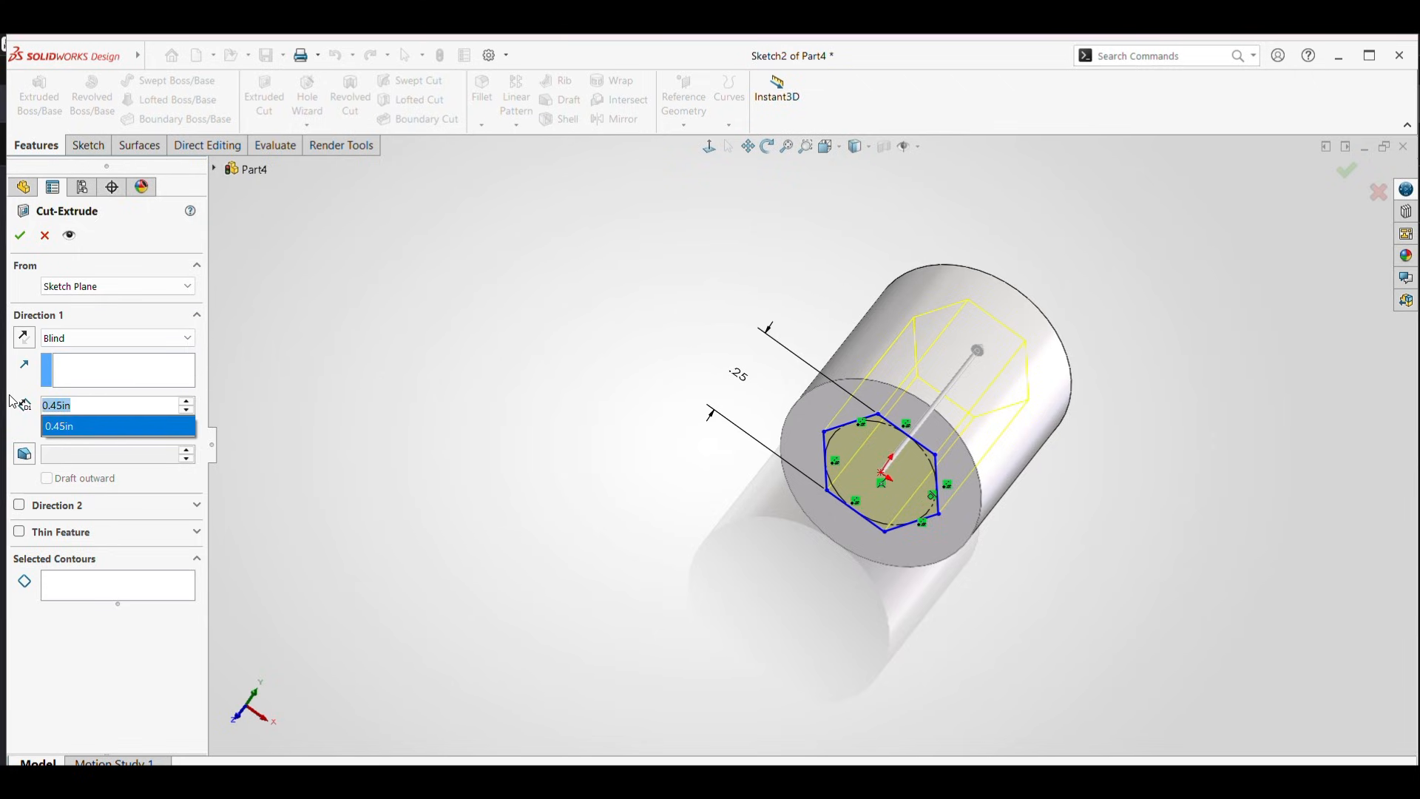
type("0.")
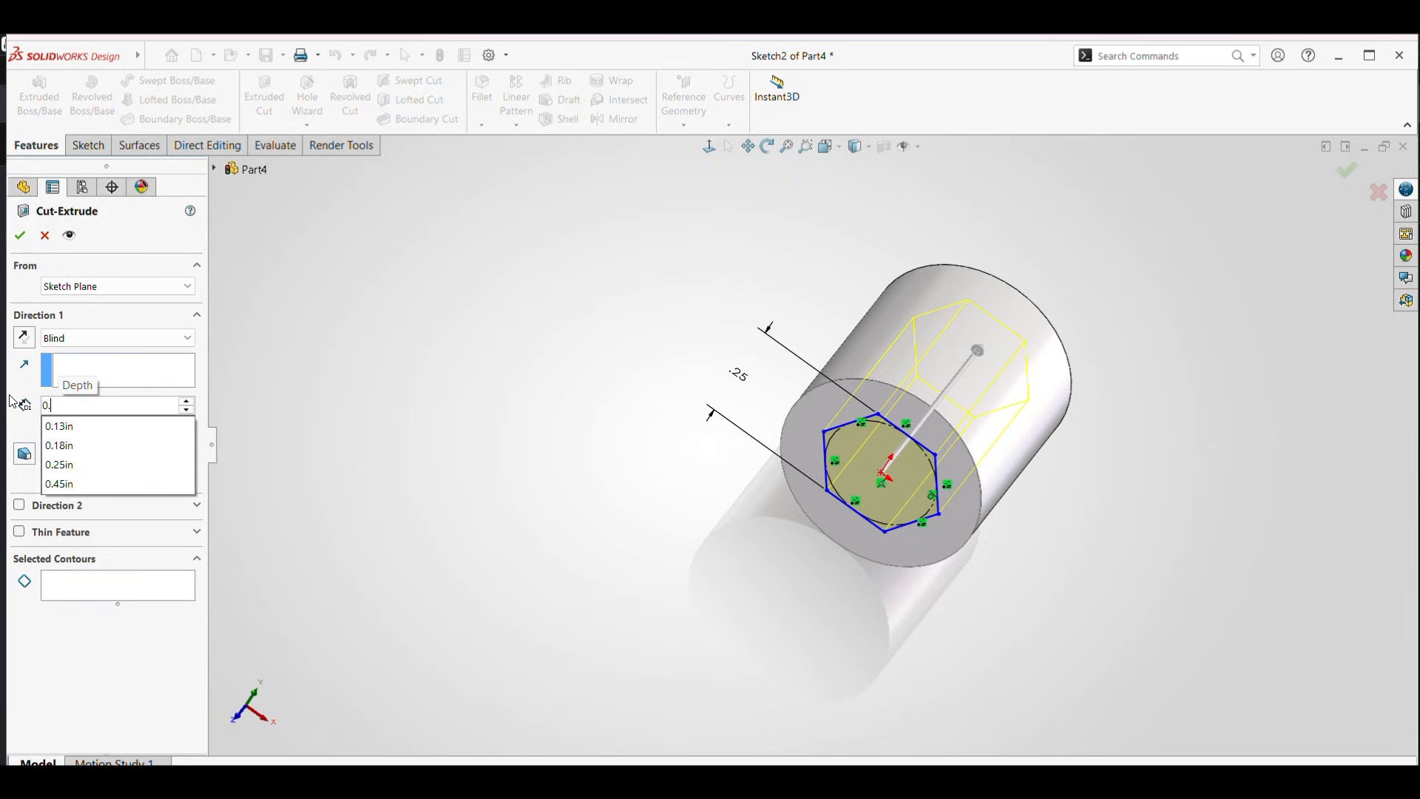
type("30")
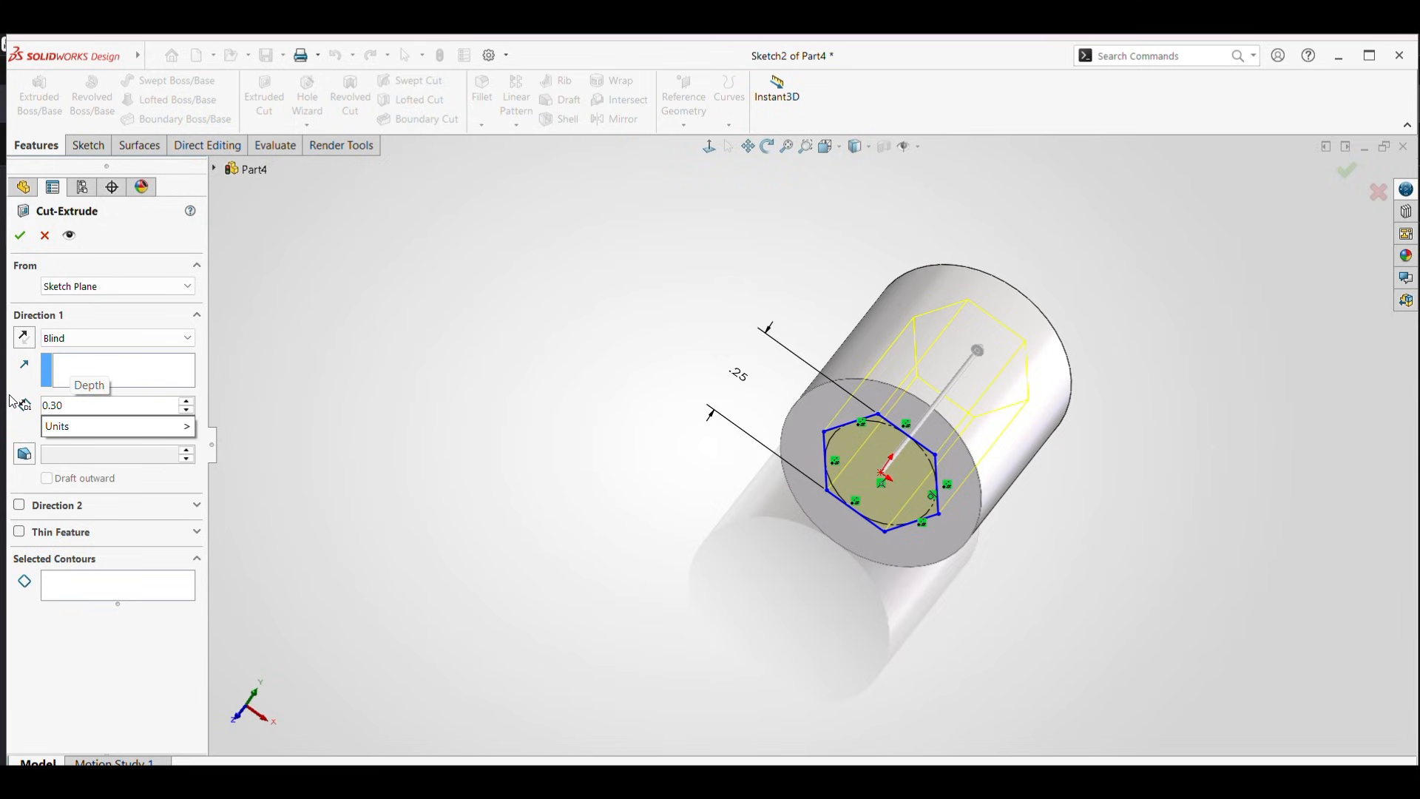
key("Return")
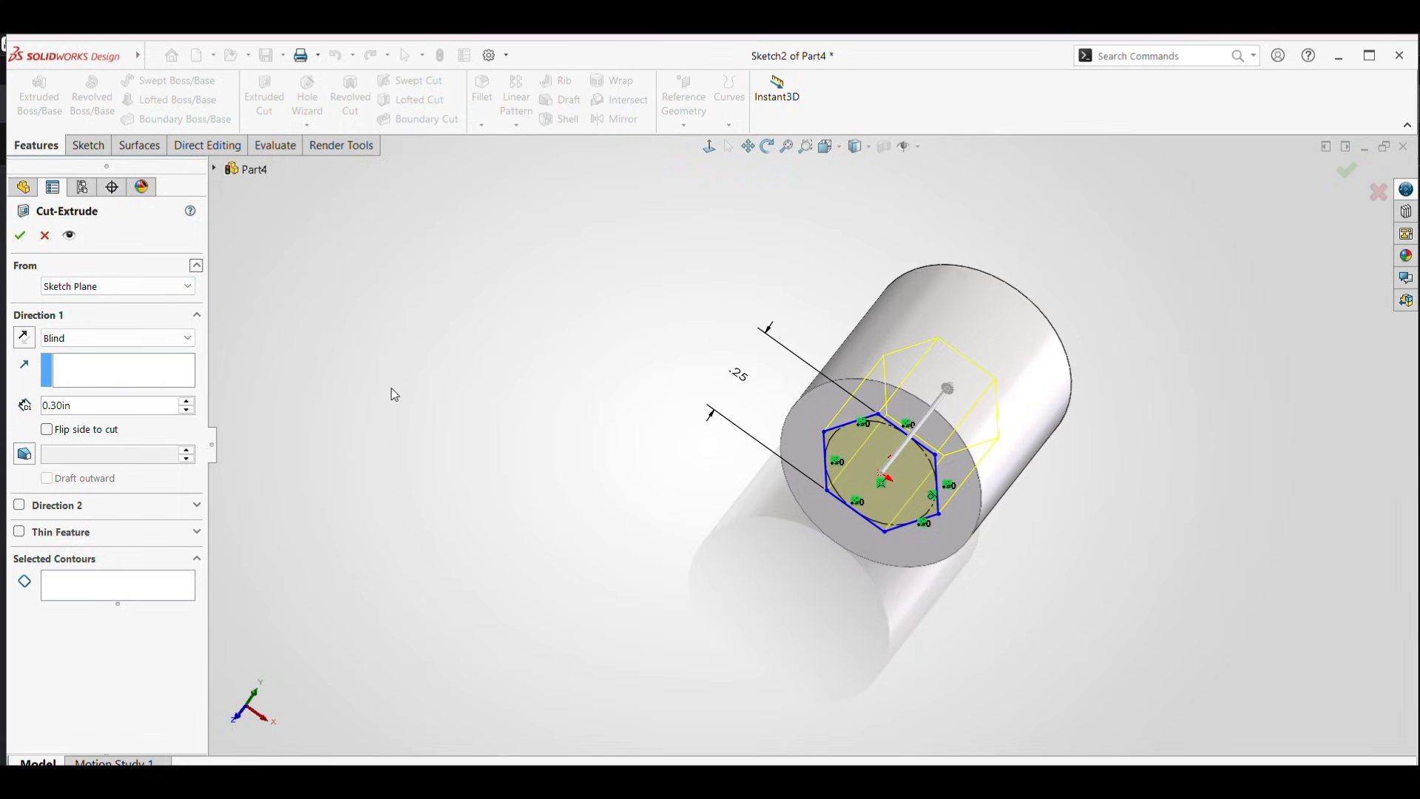
left_click(20, 235)
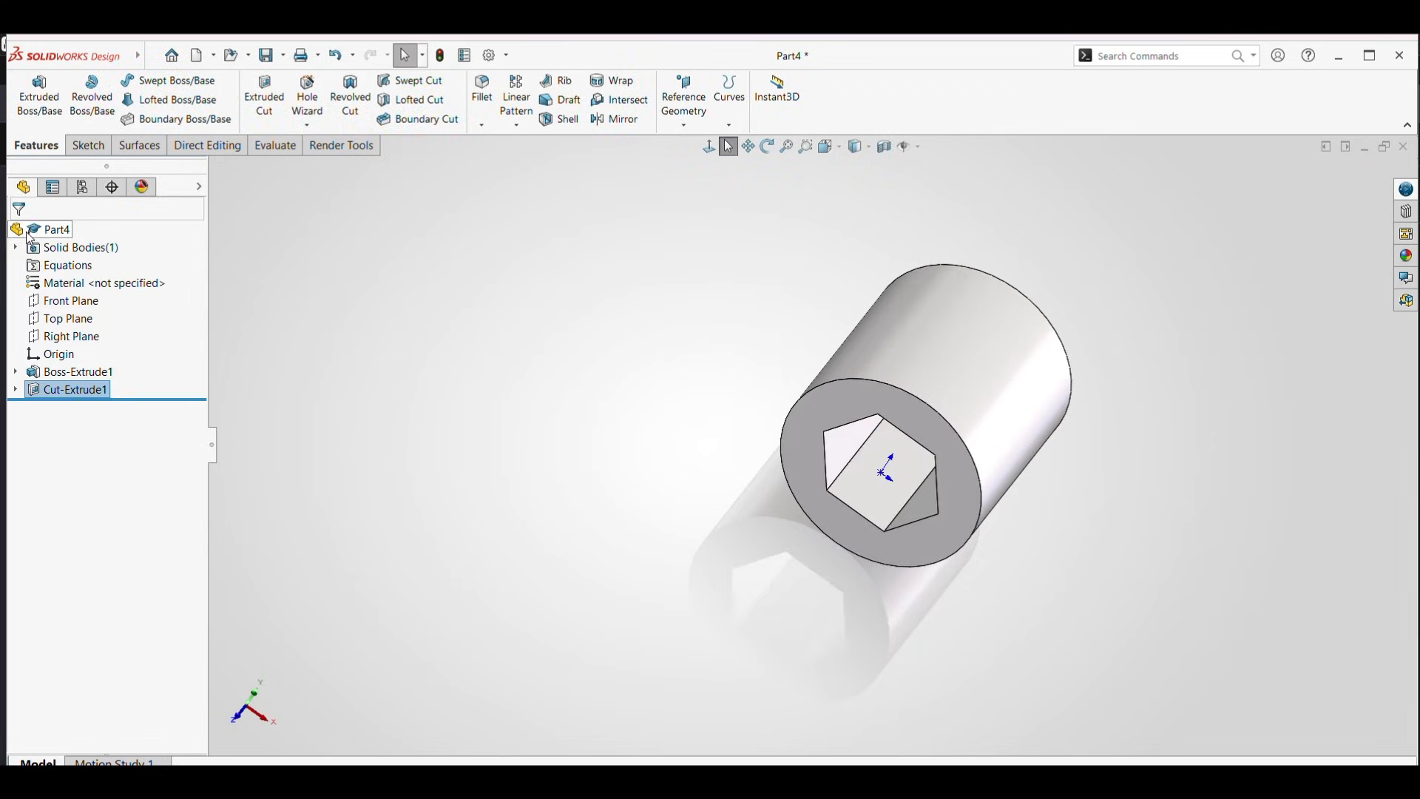
- Open a new sketch on the cylinder's flat end face opposite the hexagonal socket
left_click(767, 146)
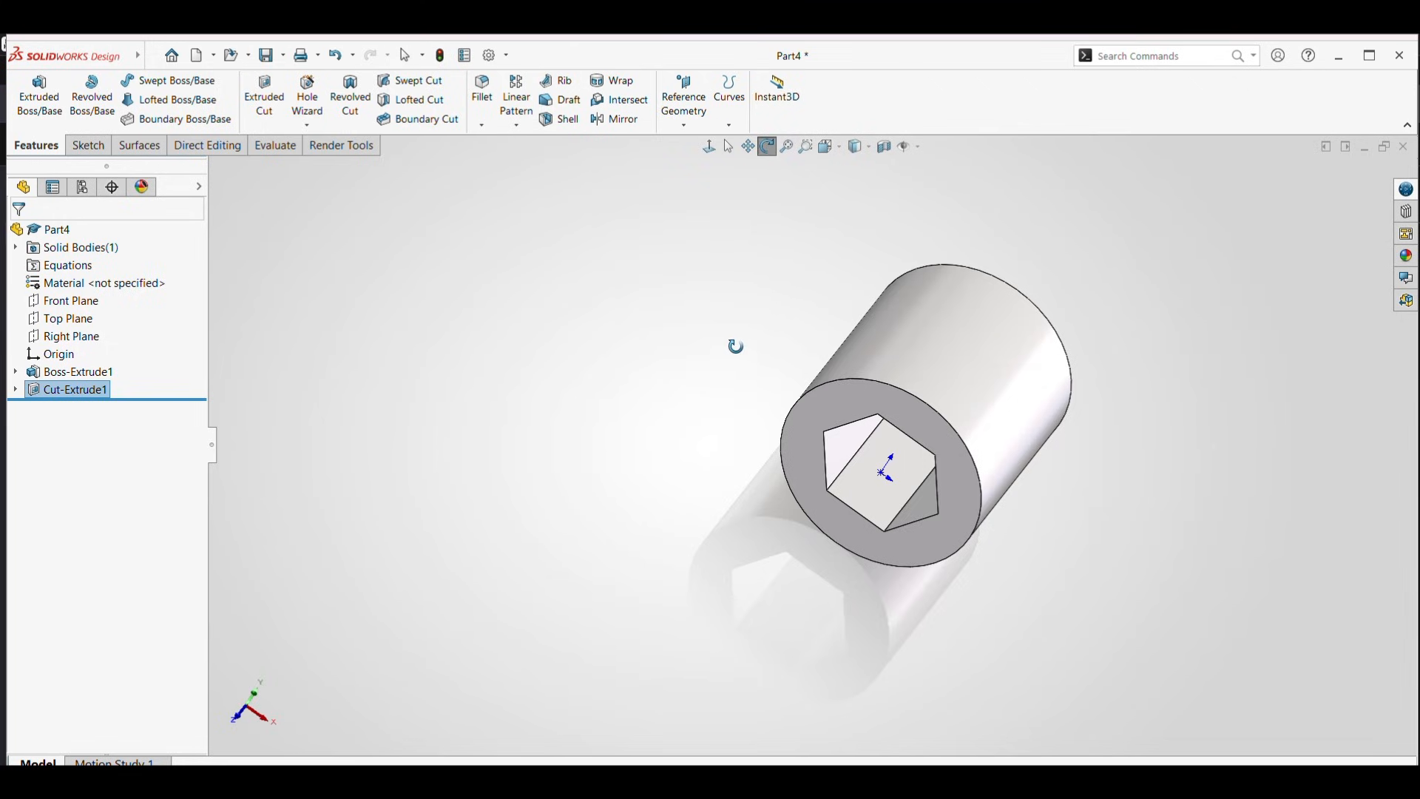
left_click_drag(735, 343, 761, 491)
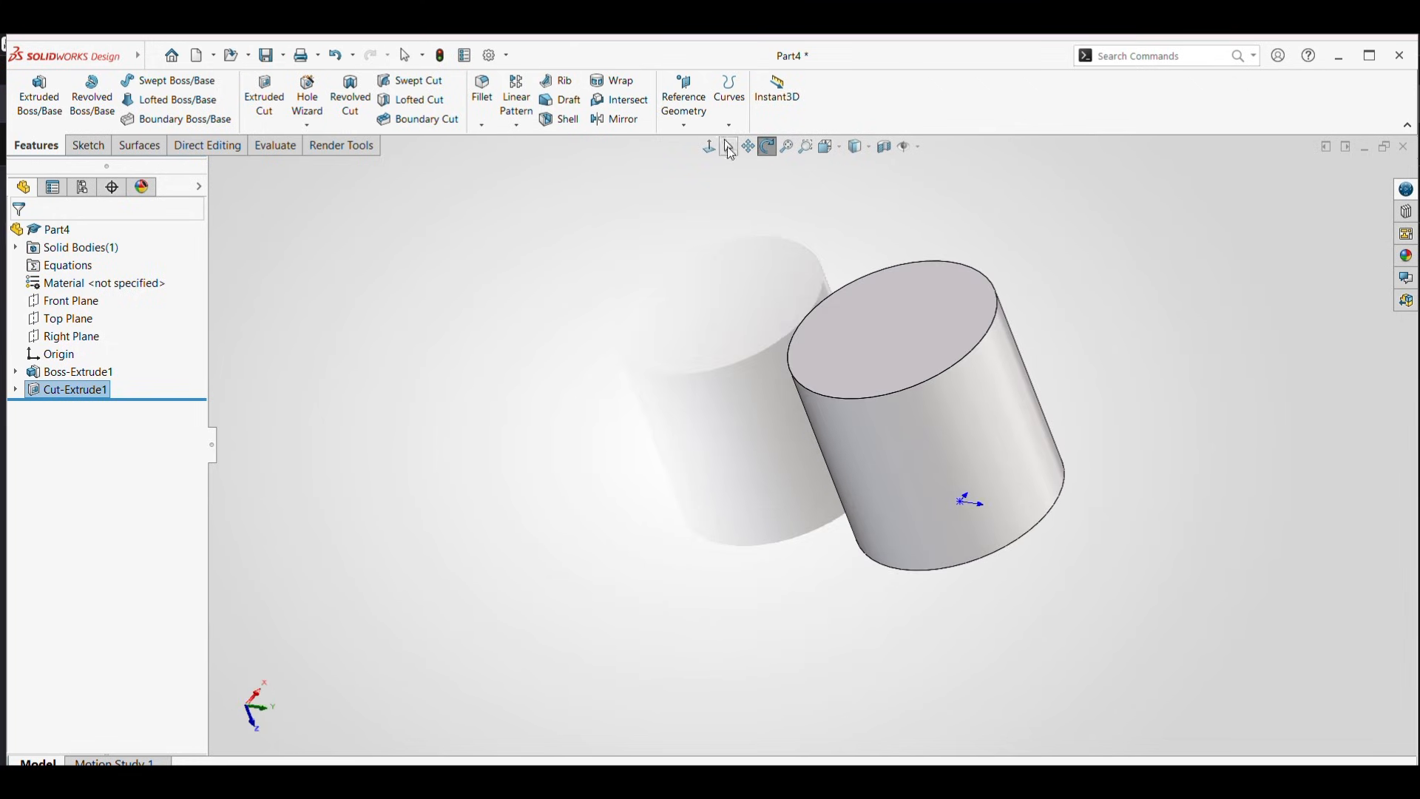
left_click(729, 146)
left_click(853, 323)
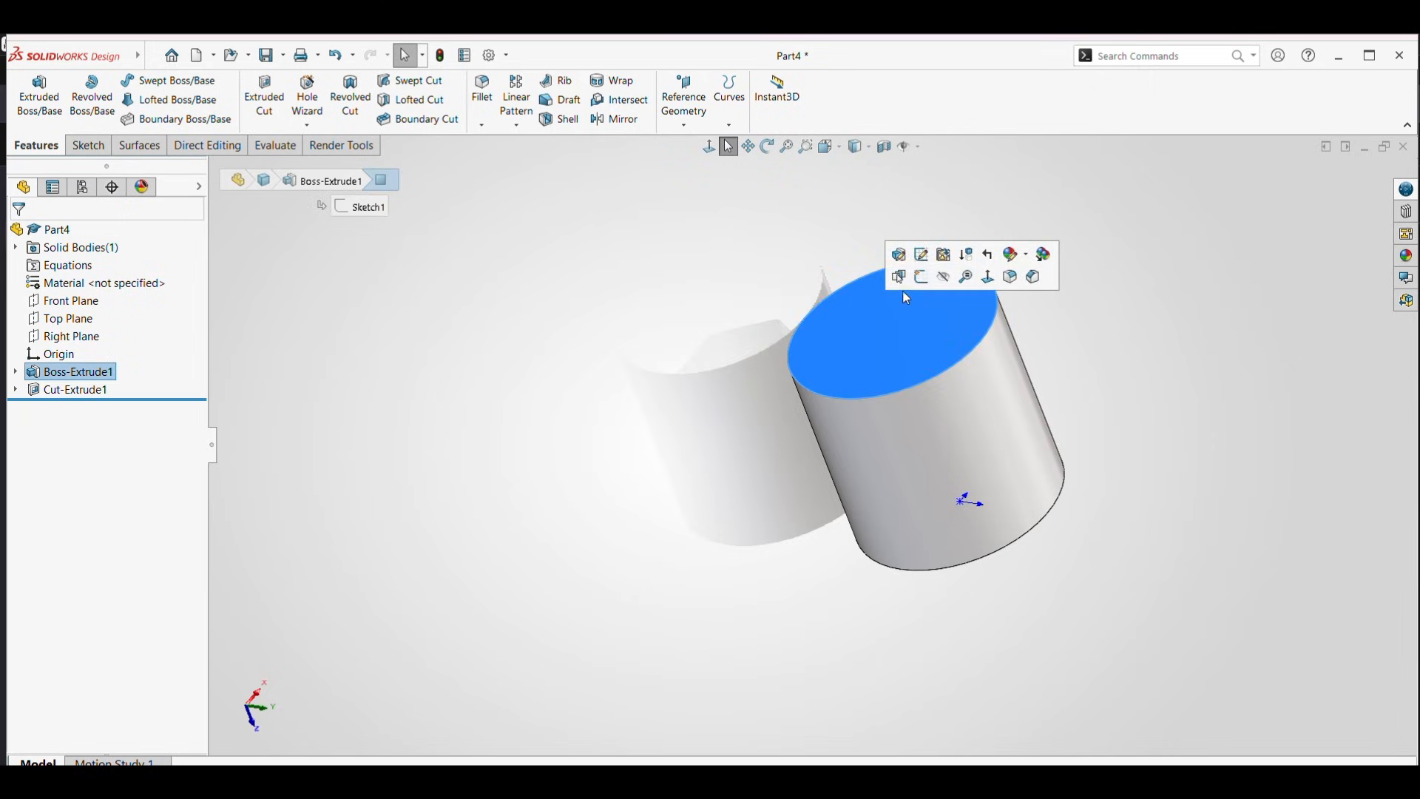
left_click(920, 278)
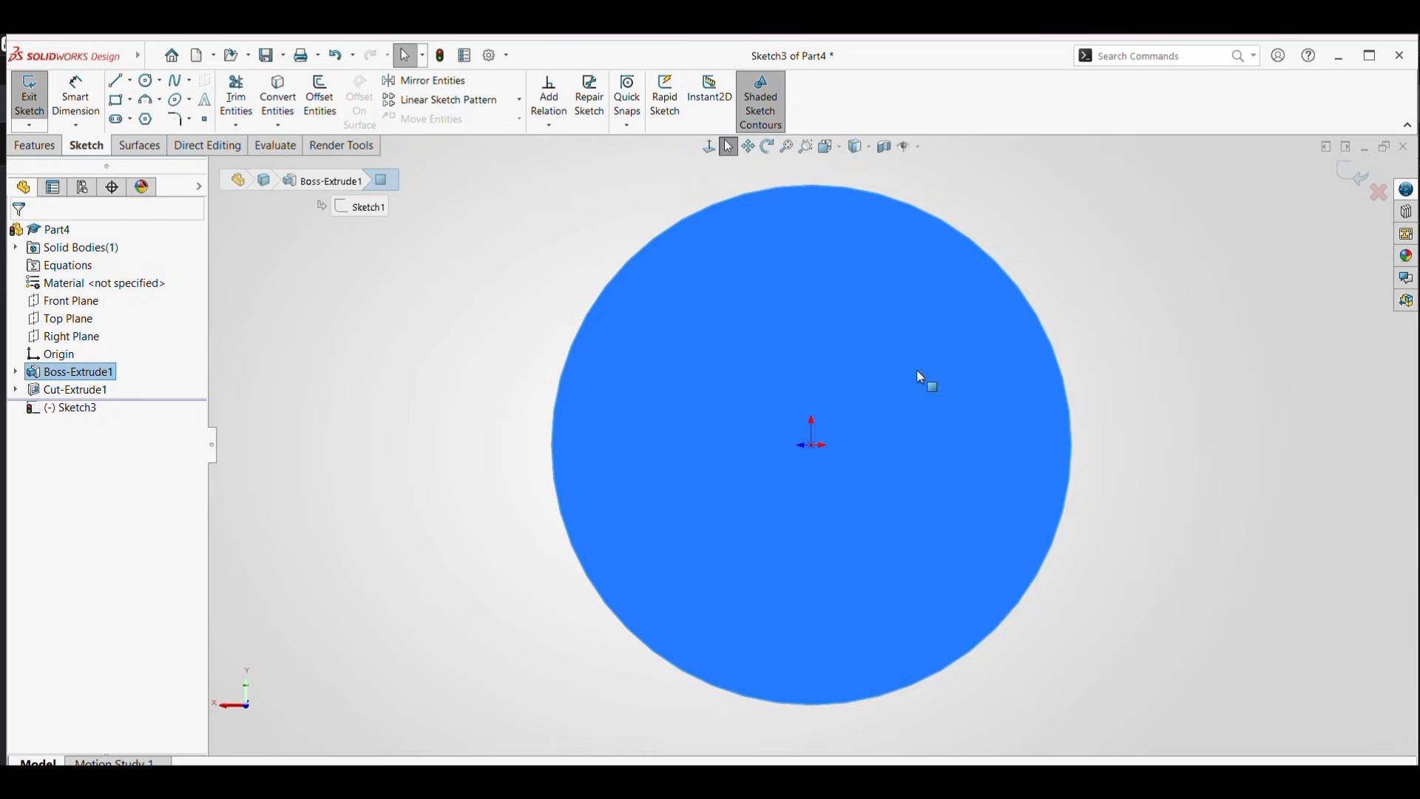
- Sketch a horizontal ellipse centred on the origin with semi-axes of about 0.57 in and 0.24 in
key("f")
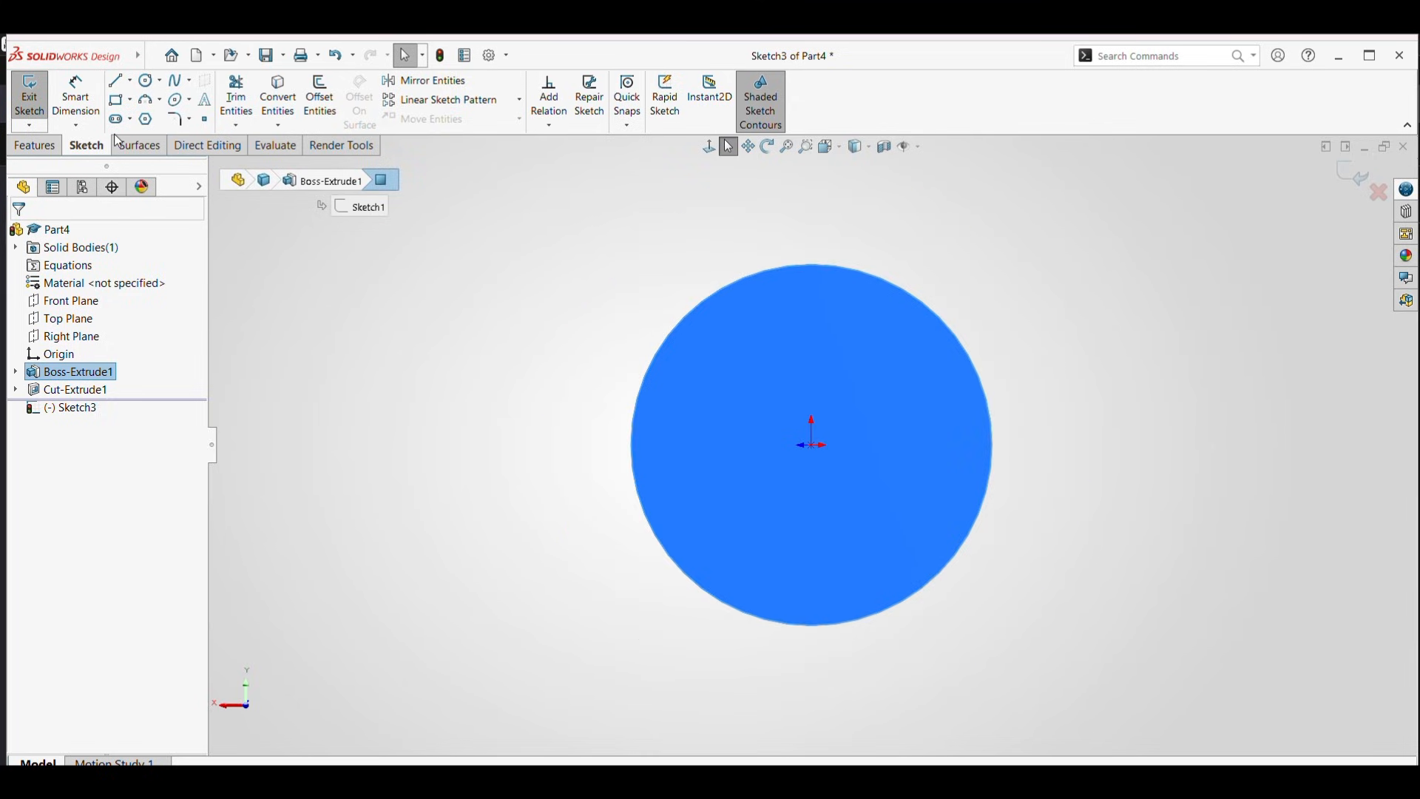
left_click(190, 102)
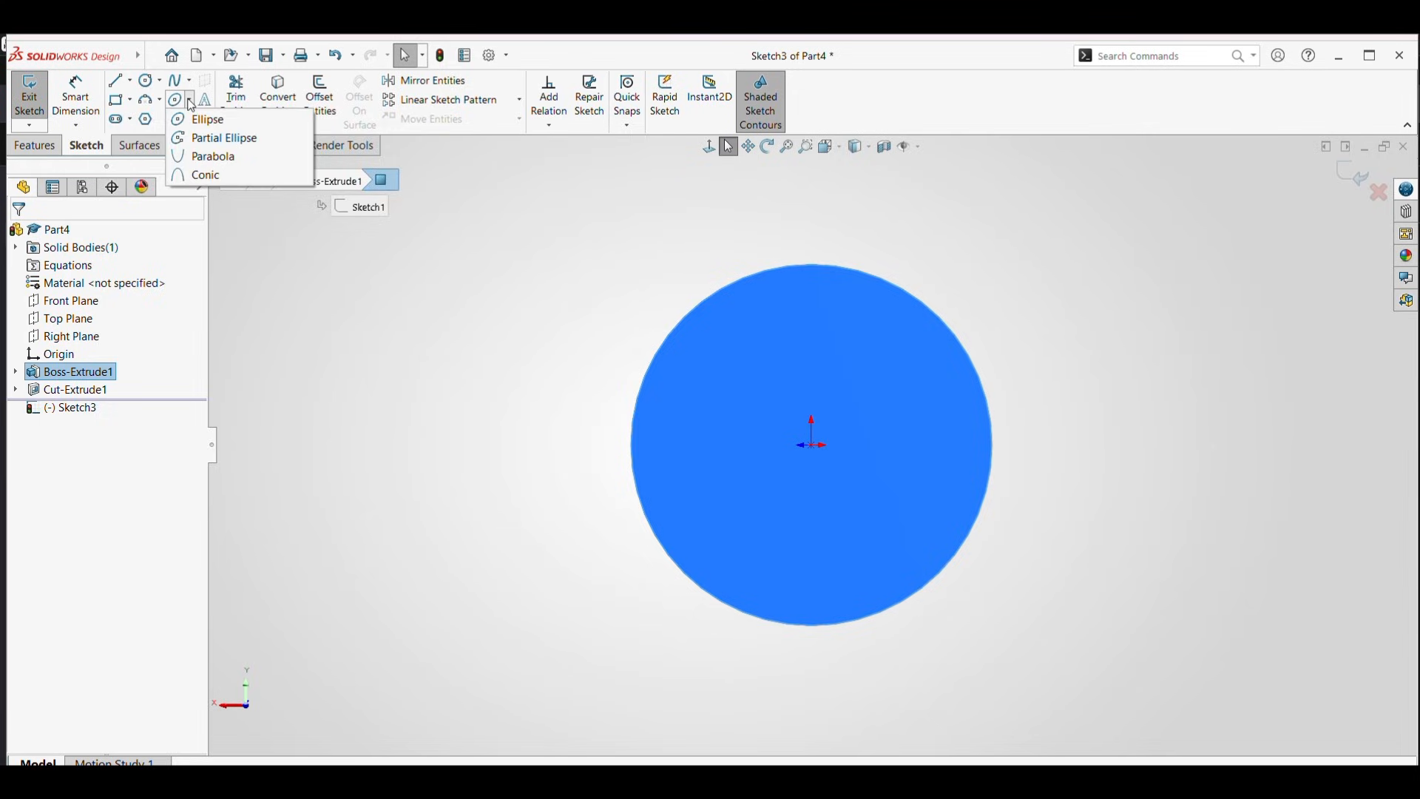
left_click(197, 119)
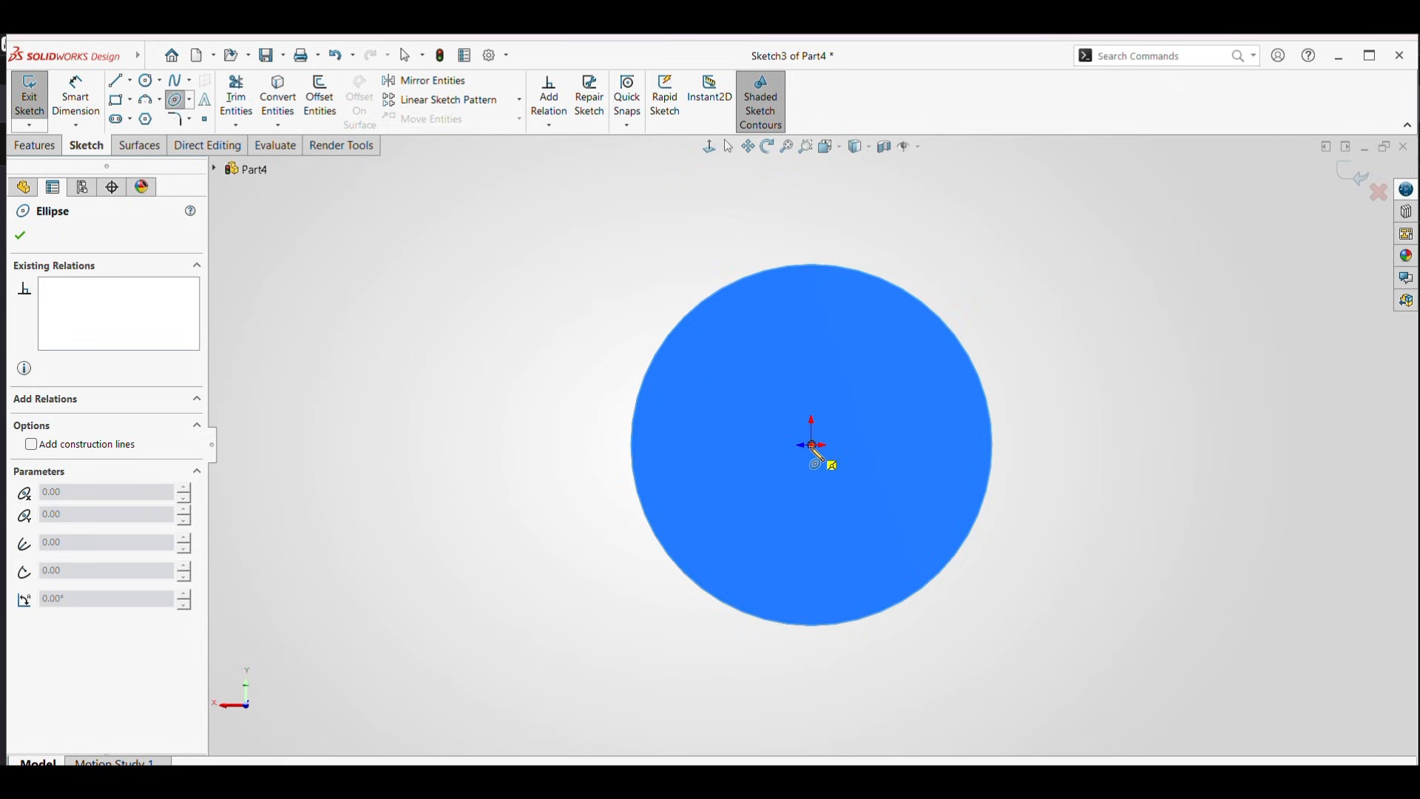
left_click(813, 446)
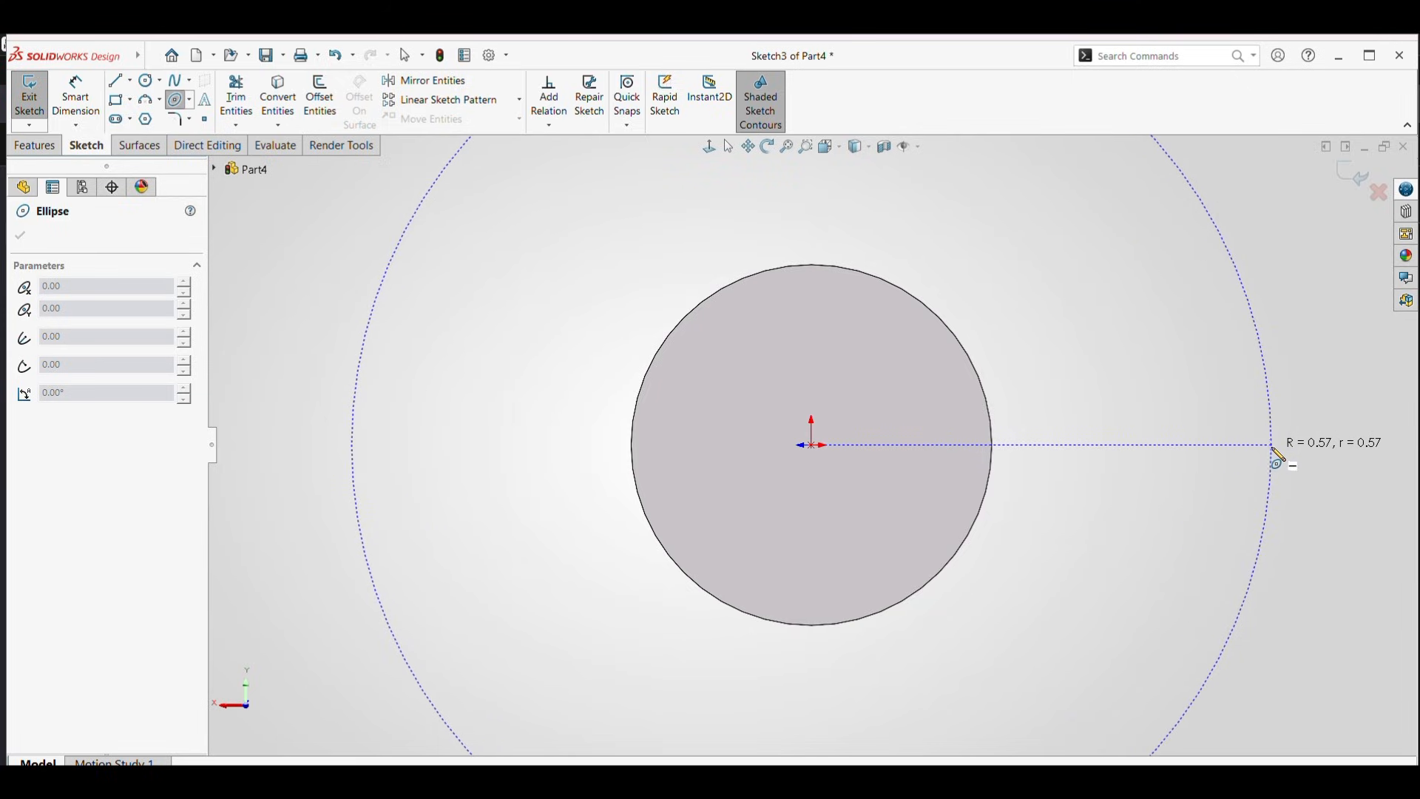
left_click(1272, 447)
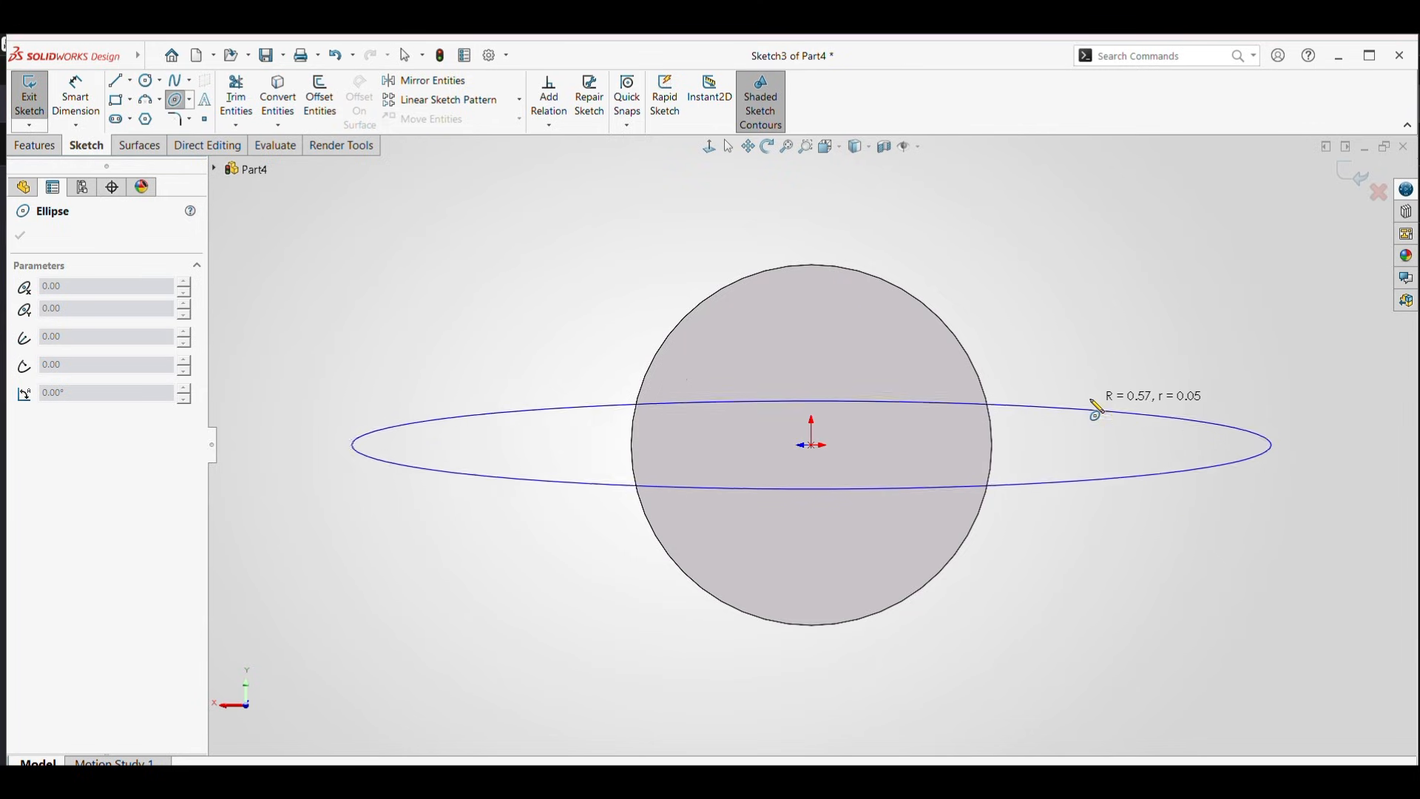
left_click(1025, 255)
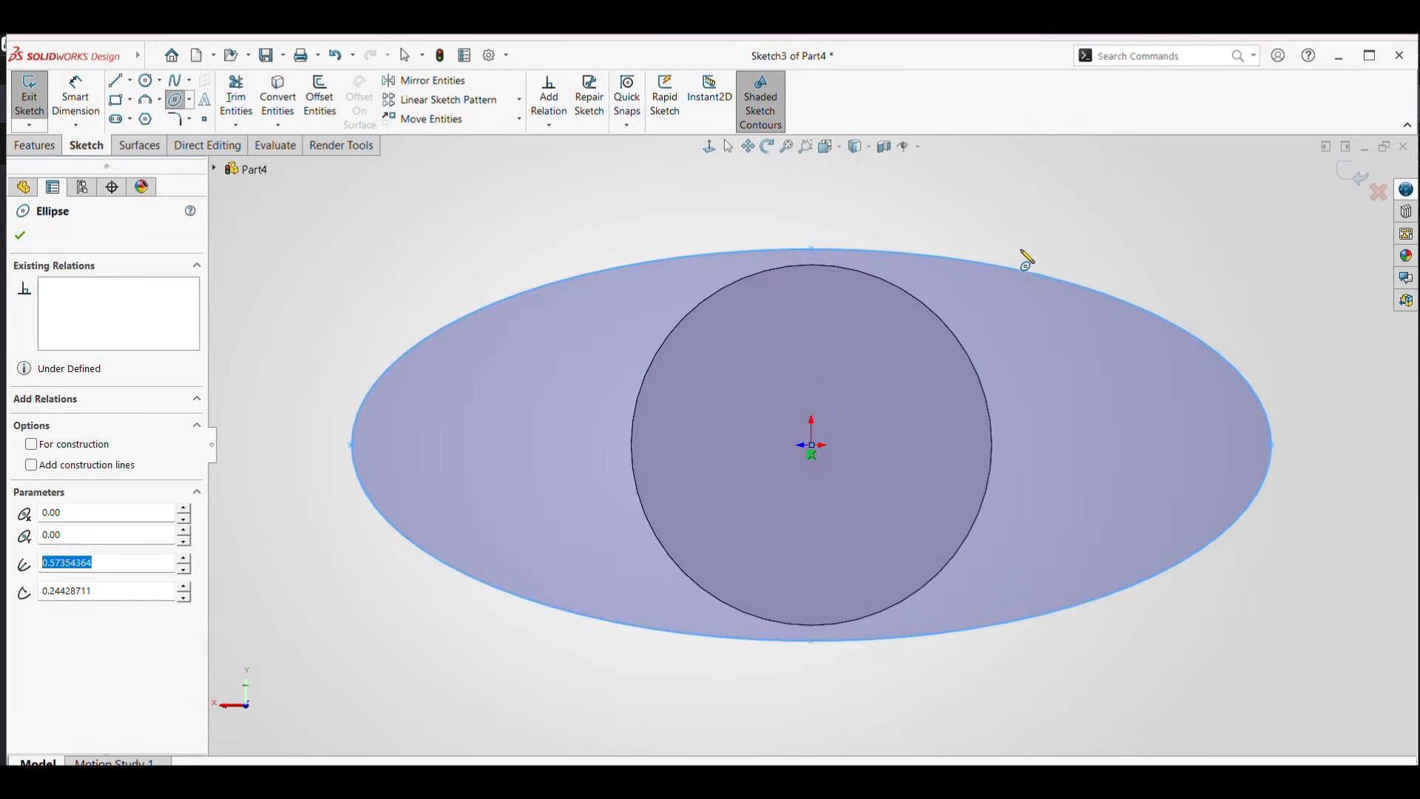
left_click(20, 234)
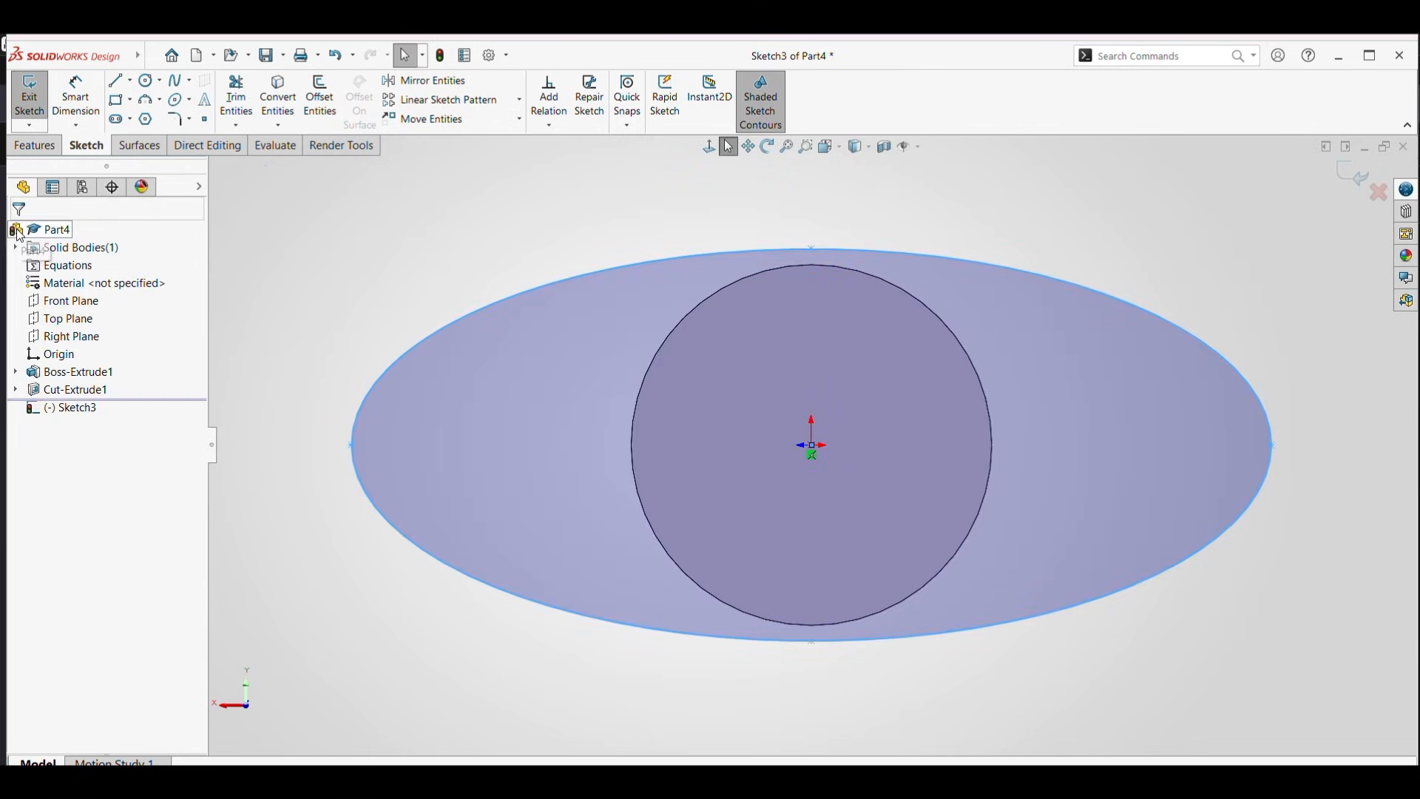
- Dimension the ellipse's full height between its upper and lower axis points as 0.50 in
left_click(76, 96)
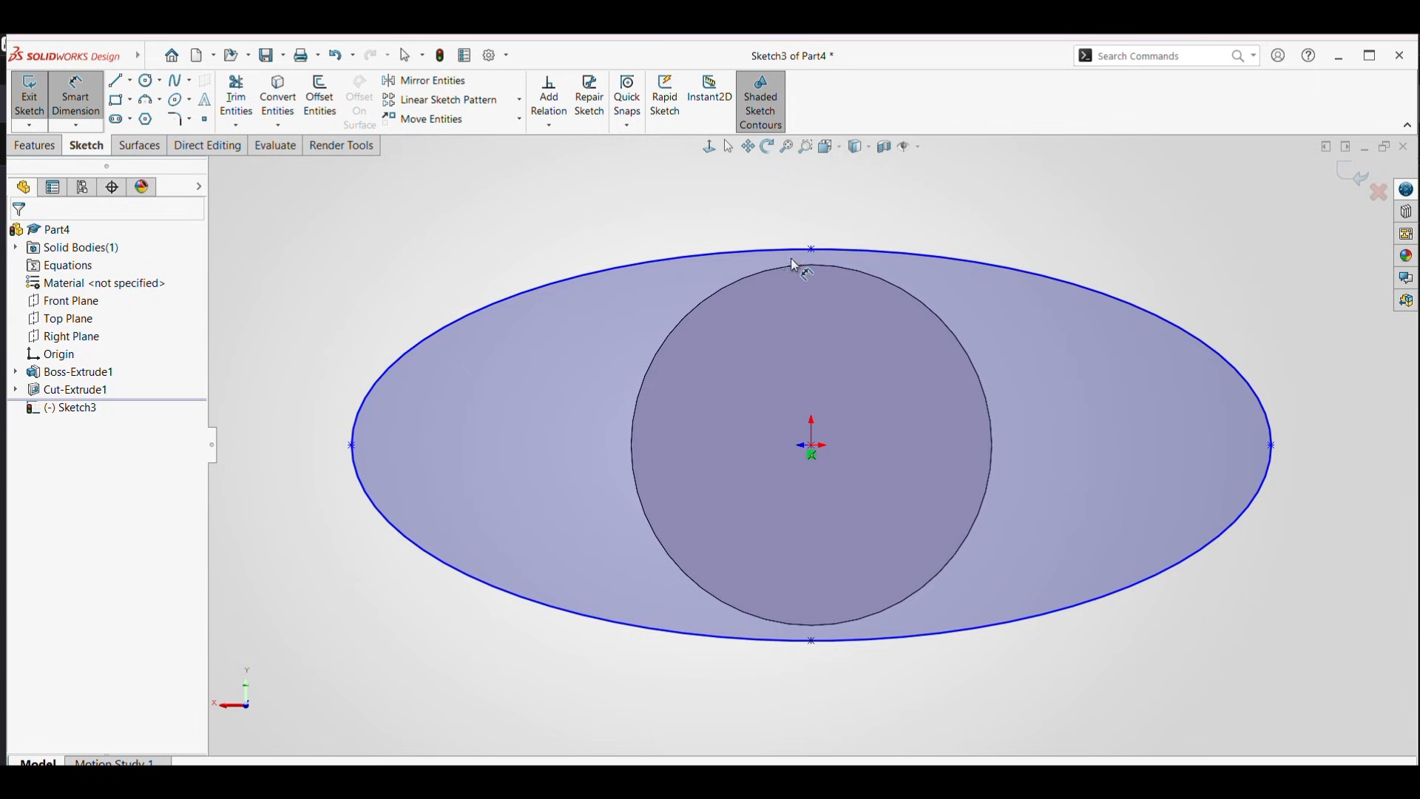
left_click(813, 250)
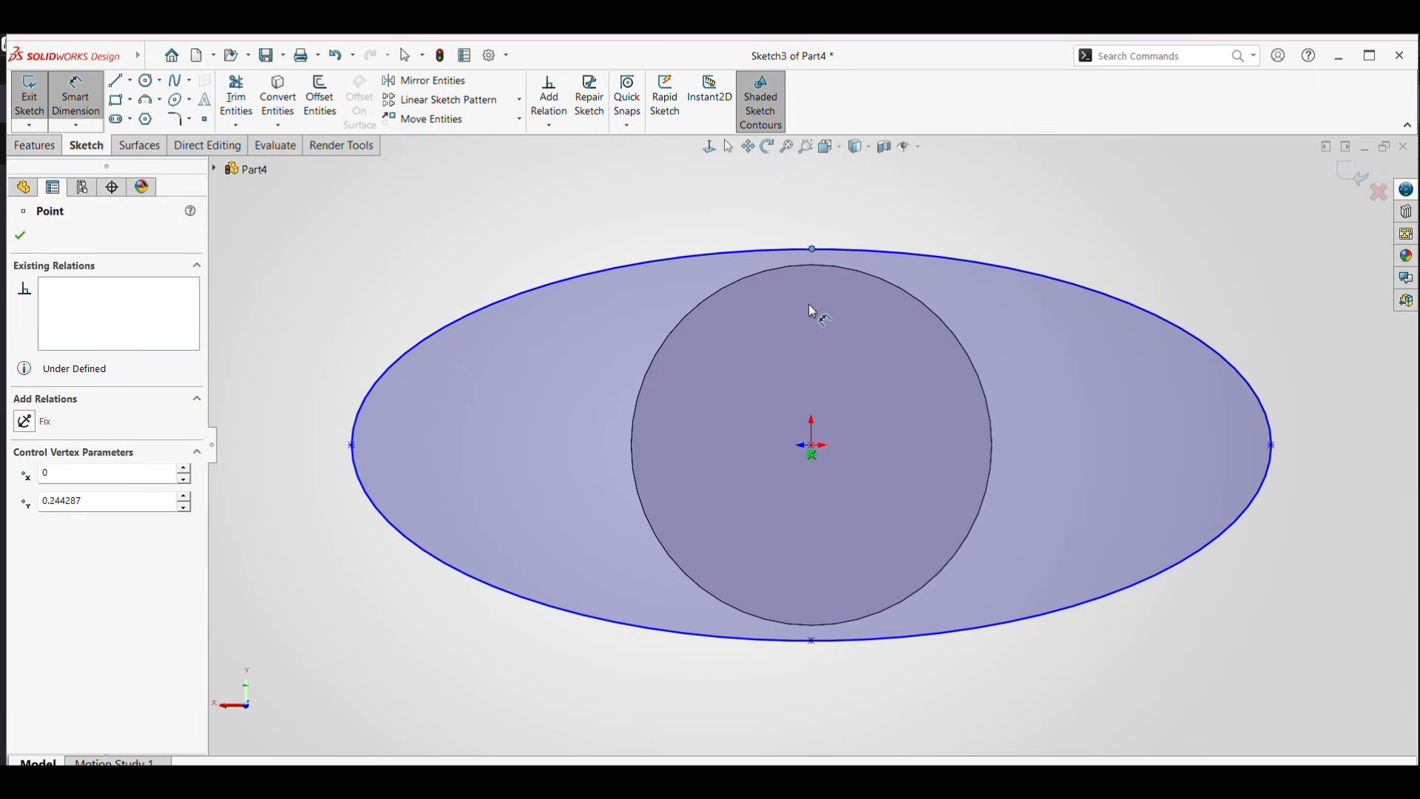
left_click(813, 641)
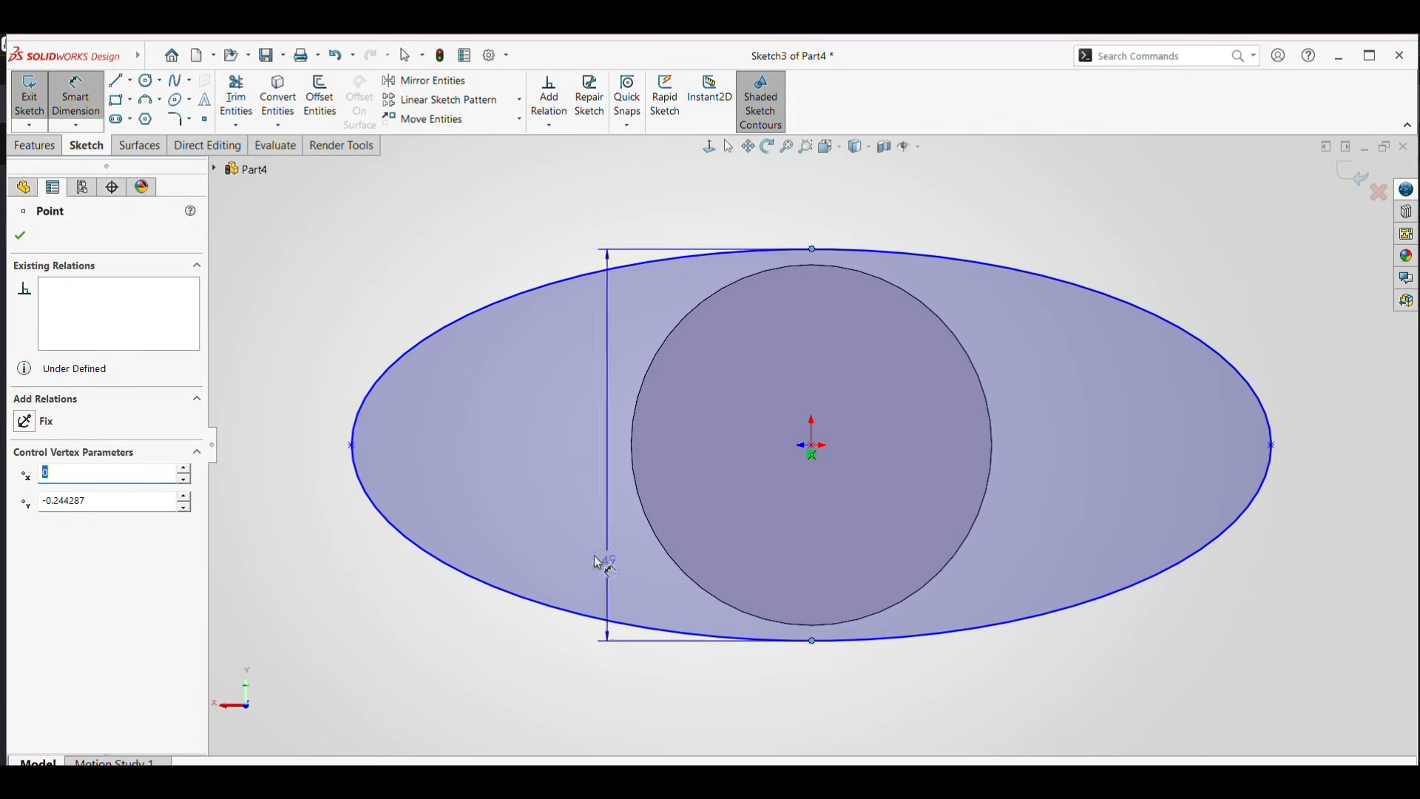
left_click(303, 451)
type("0.50")
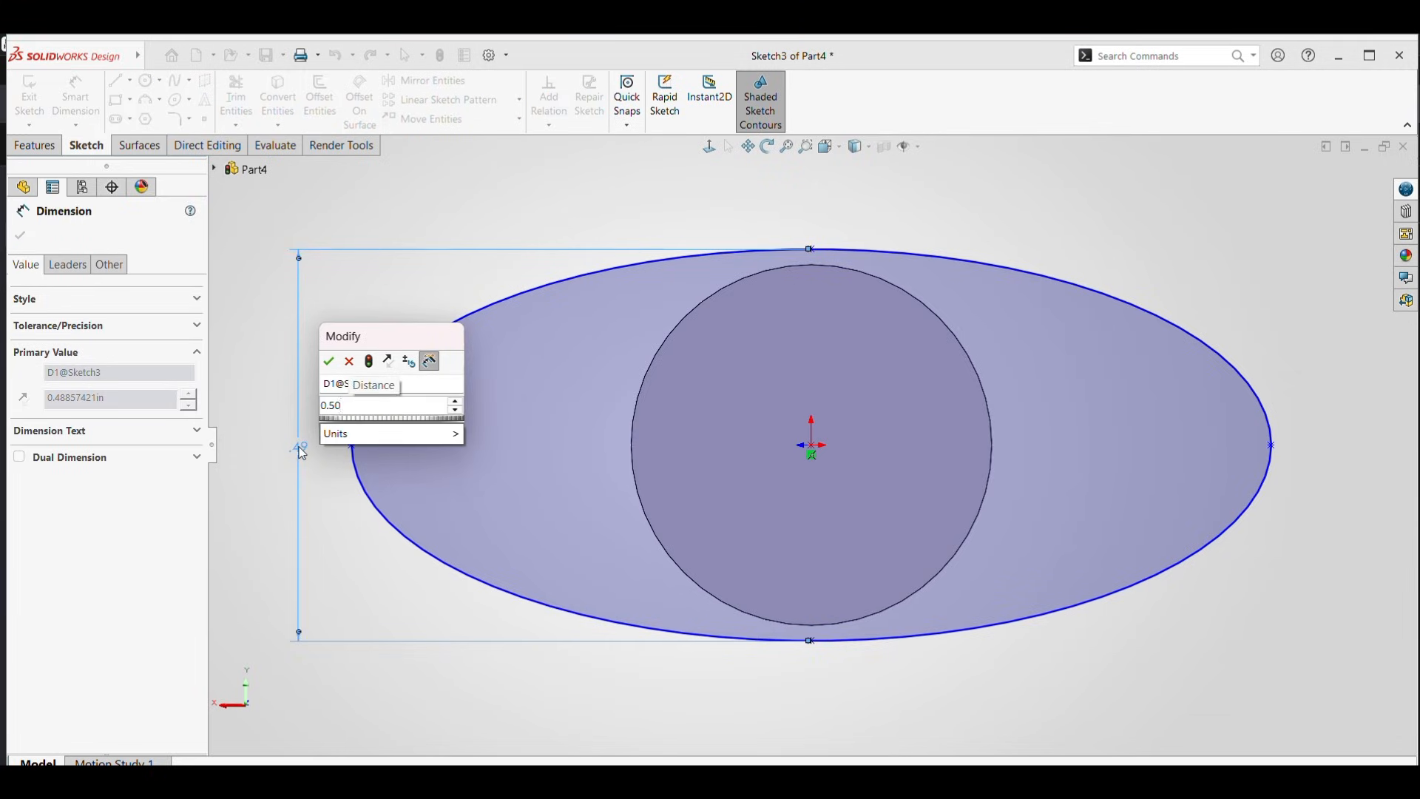
key("Return")
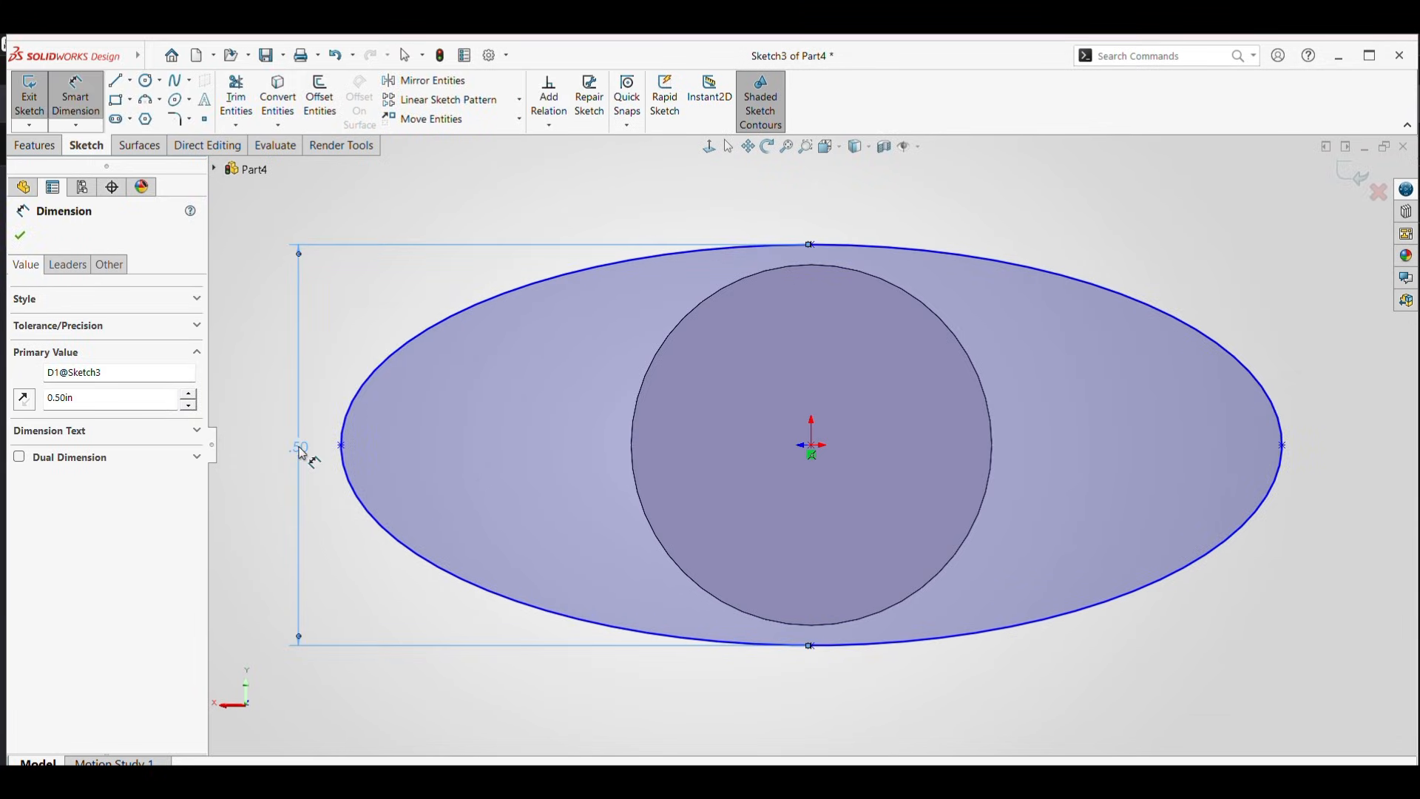
- Dimension the ellipse's full width between its left and right axis points as 1.60 in
scroll(588, 386, "up", 1)
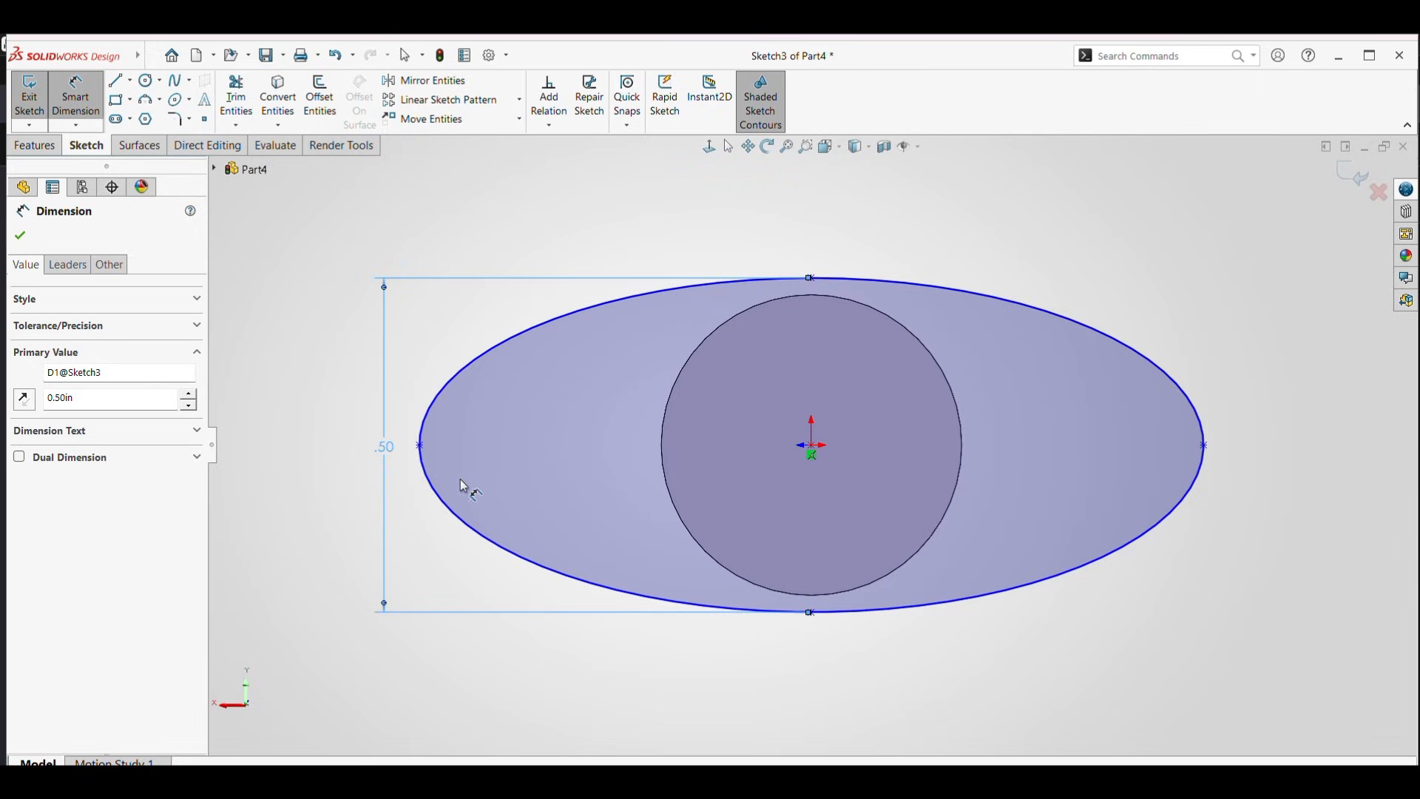
scroll(459, 483, "up", 2)
left_click(541, 446)
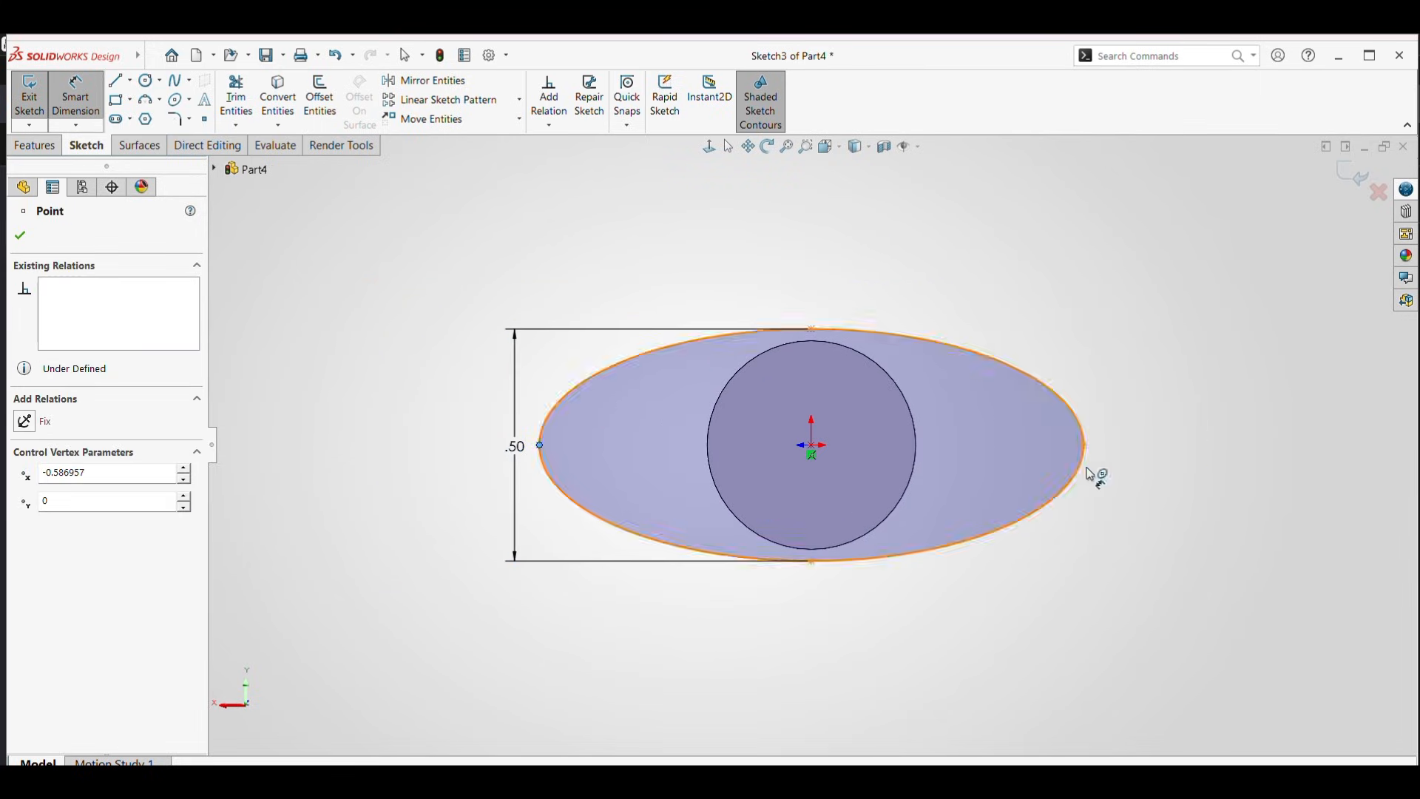
left_click(1084, 446)
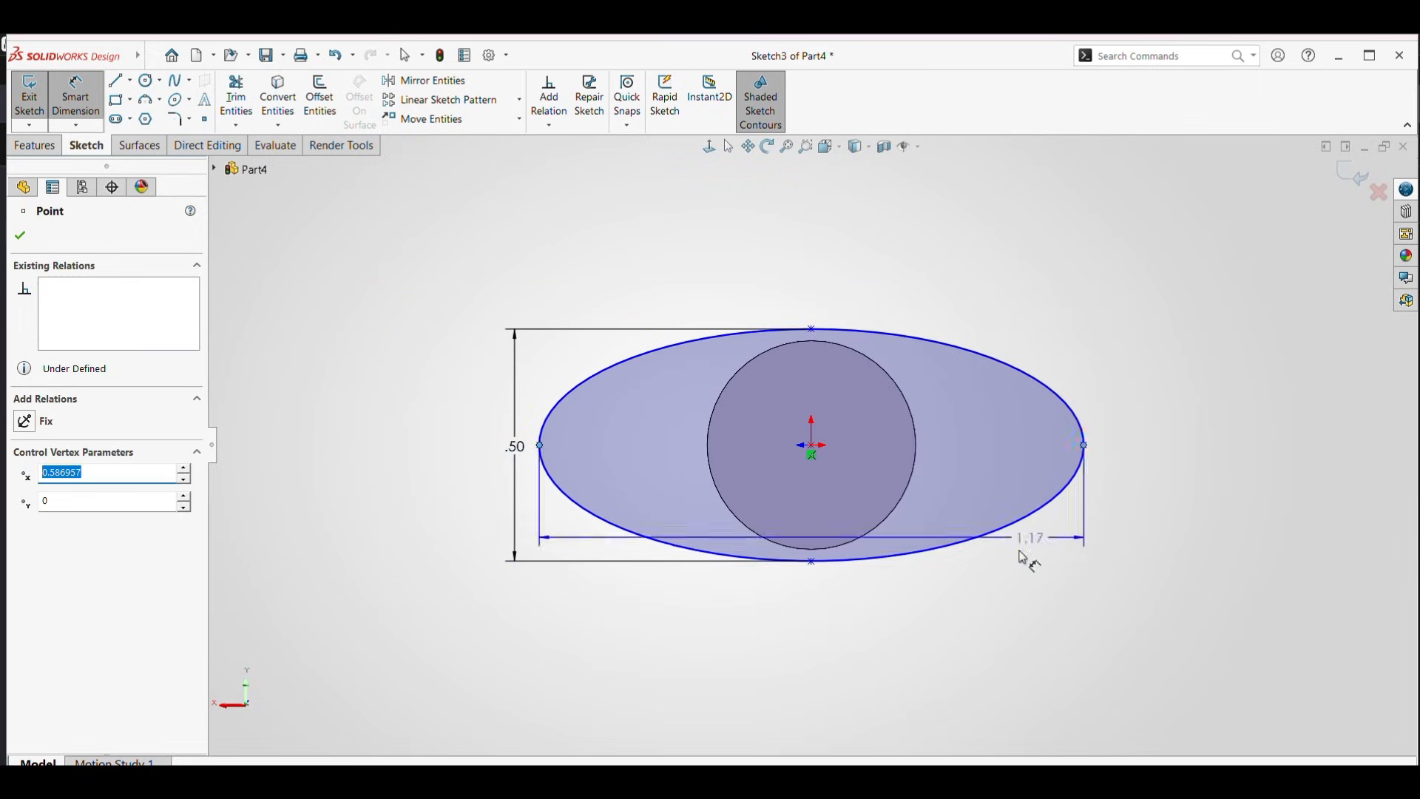
left_click(821, 650)
type("0")
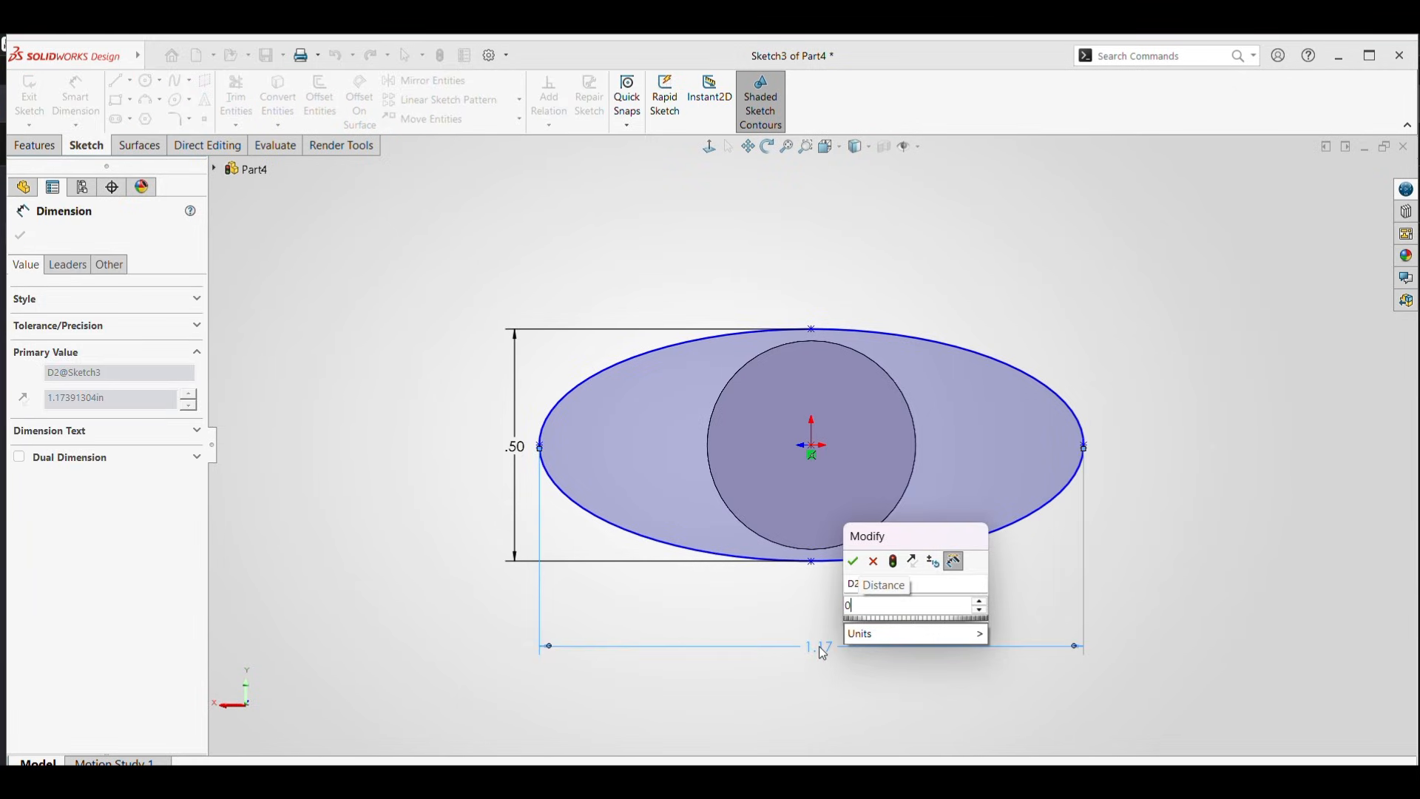
key("BackSpace")
type("1.6")
key("Return")
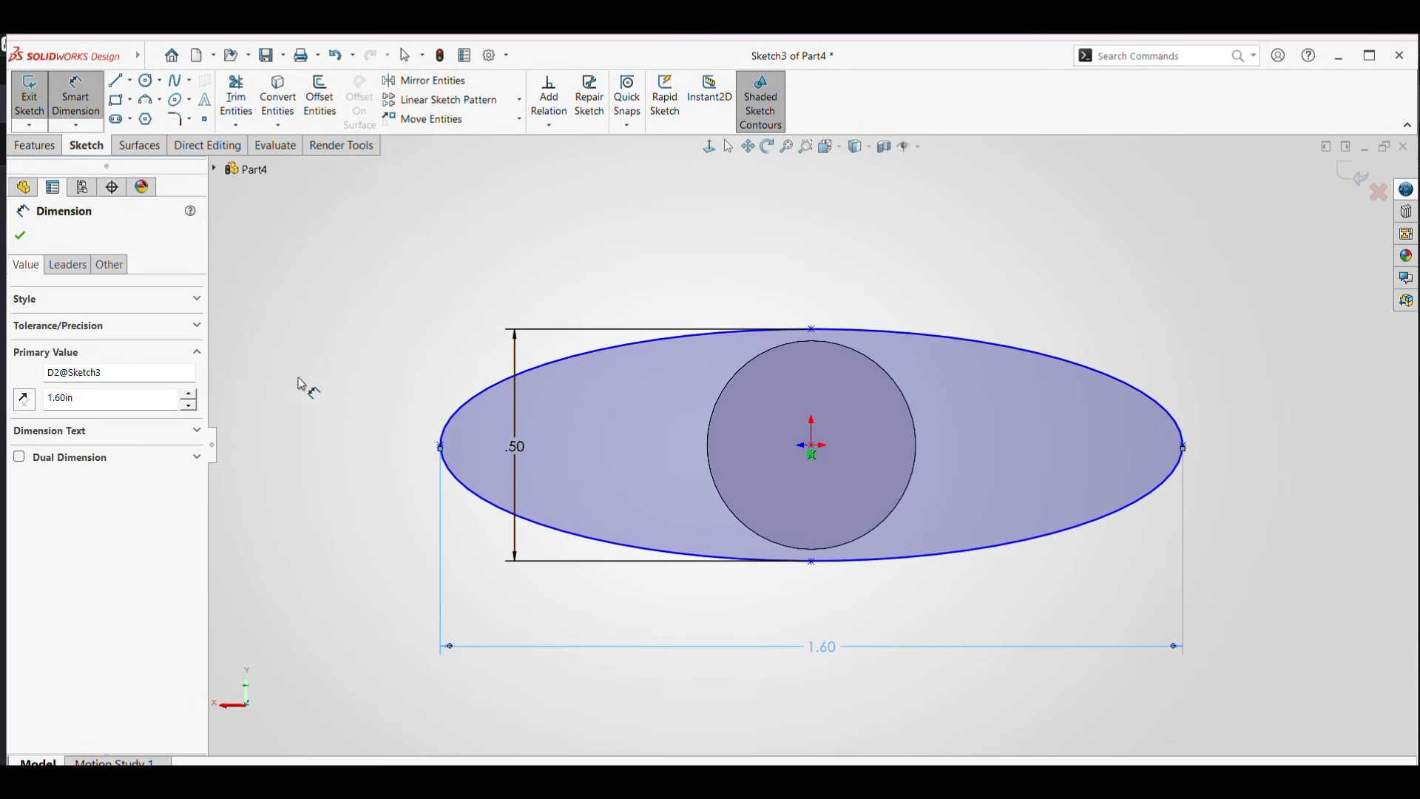
left_click(19, 237)
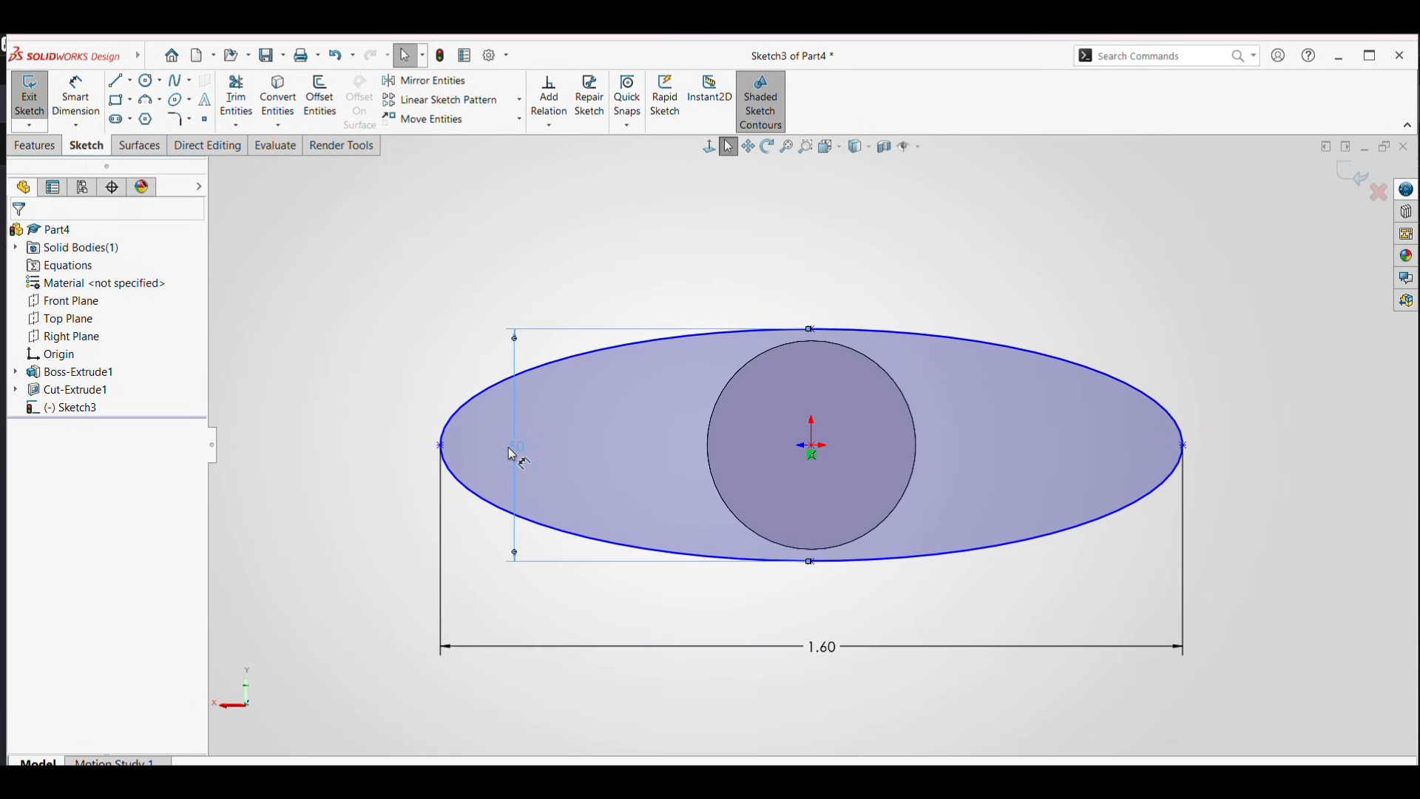
- Move the ellipse's 0.50 in height dimension outward so it sits clear of the ellipse's left end
left_click(375, 453)
left_click(151, 58)
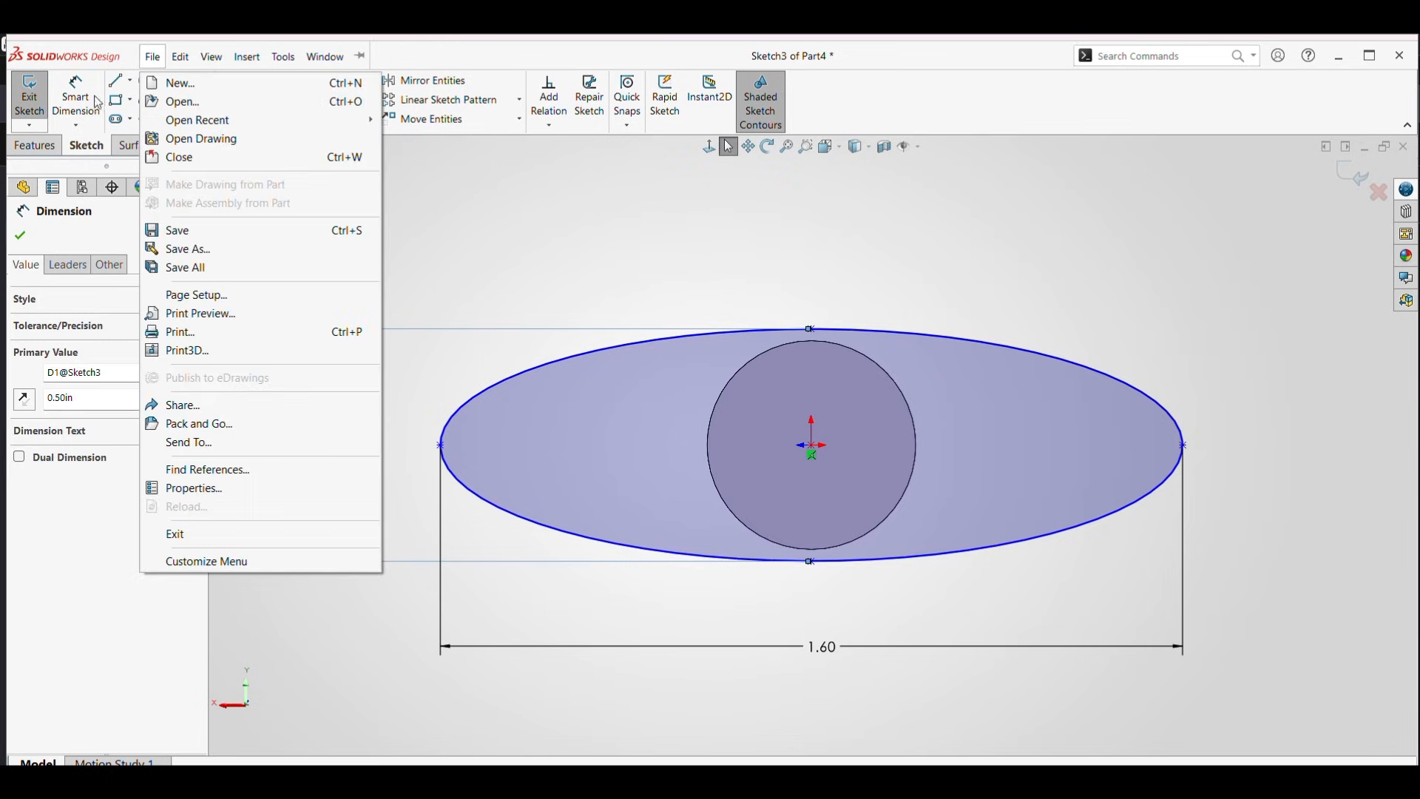
key("Escape")
key("Escape")
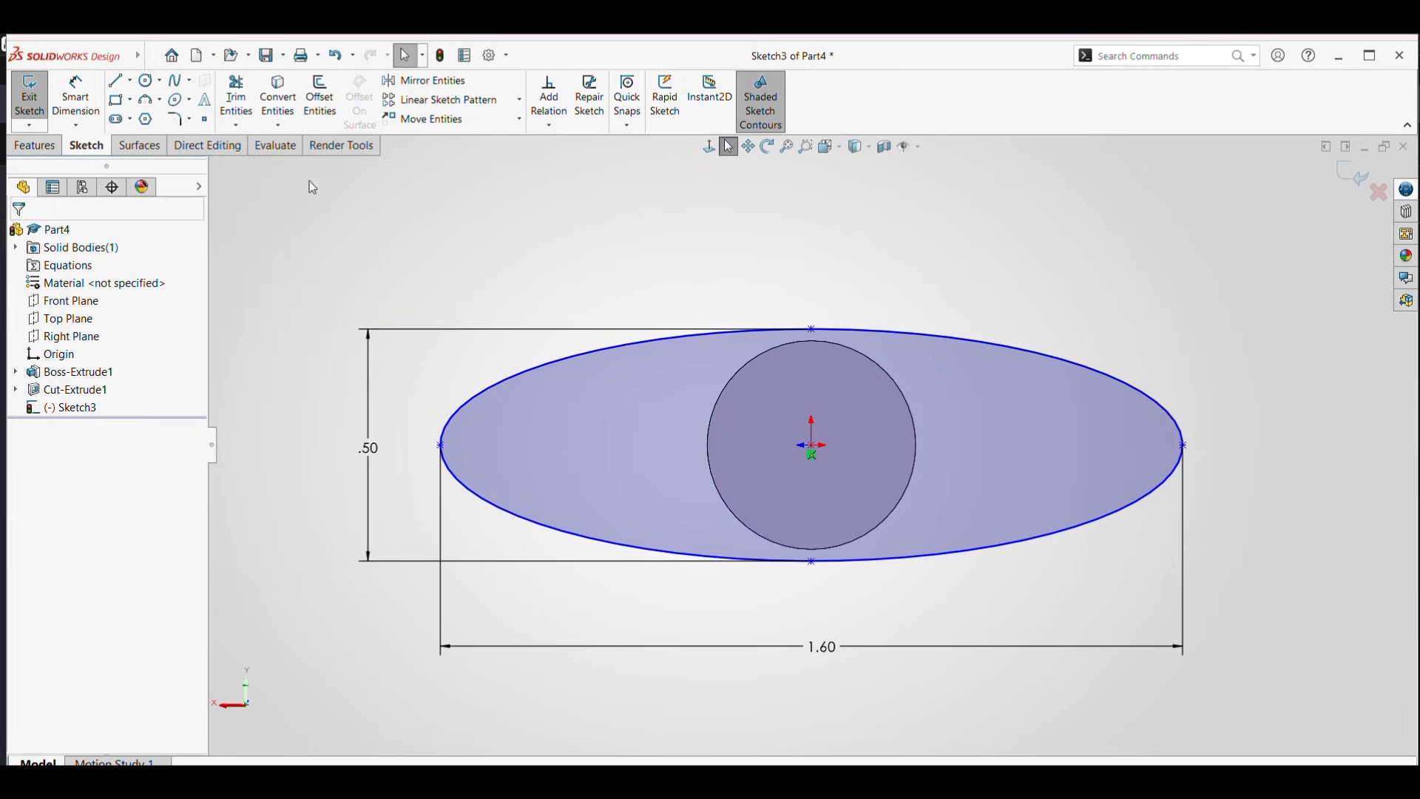
- Sketch two circles on the ellipse's horizontal axis near its ends, about 0.13 in diameter at left and 0.15 in at right
left_click(147, 82)
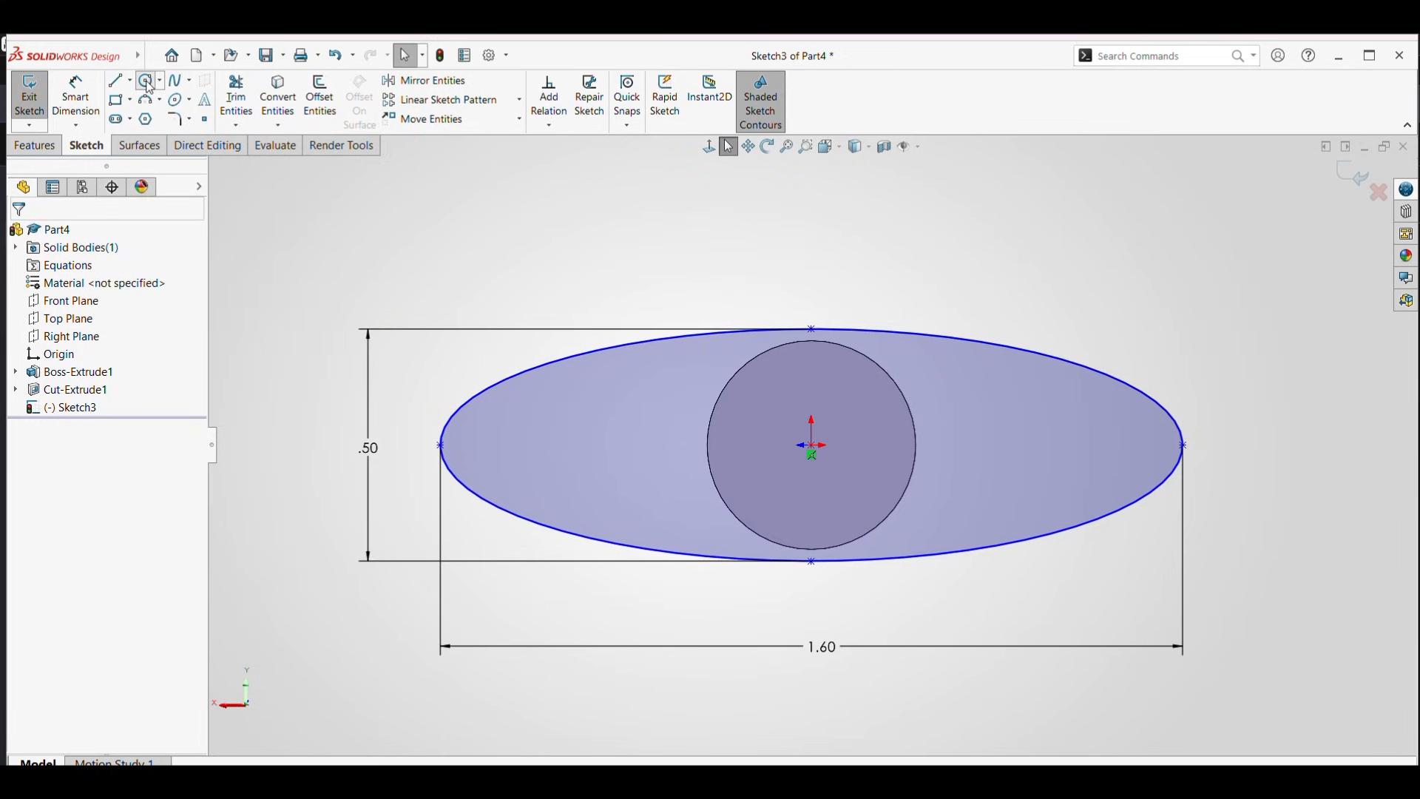
left_click(504, 445)
left_click(532, 453)
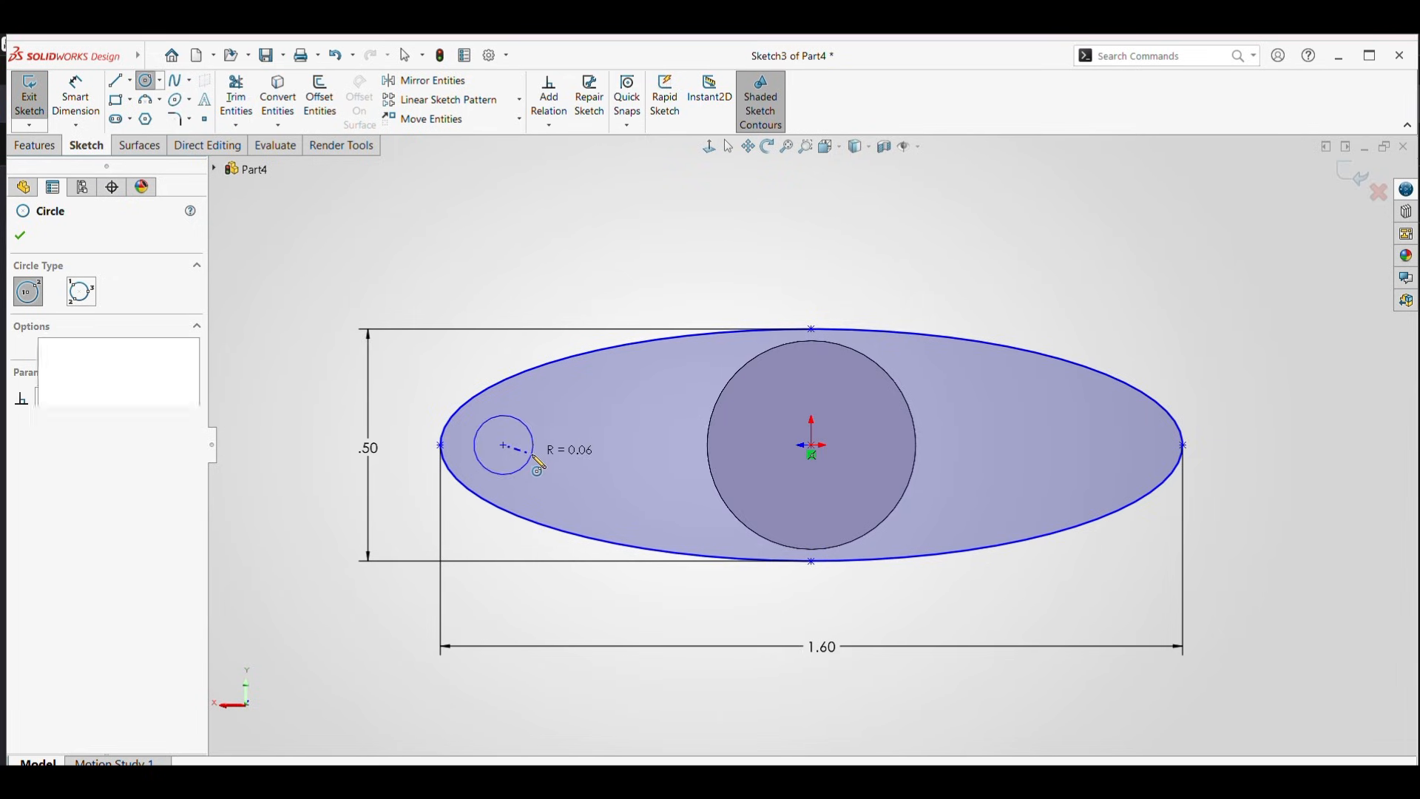
left_click(1095, 446)
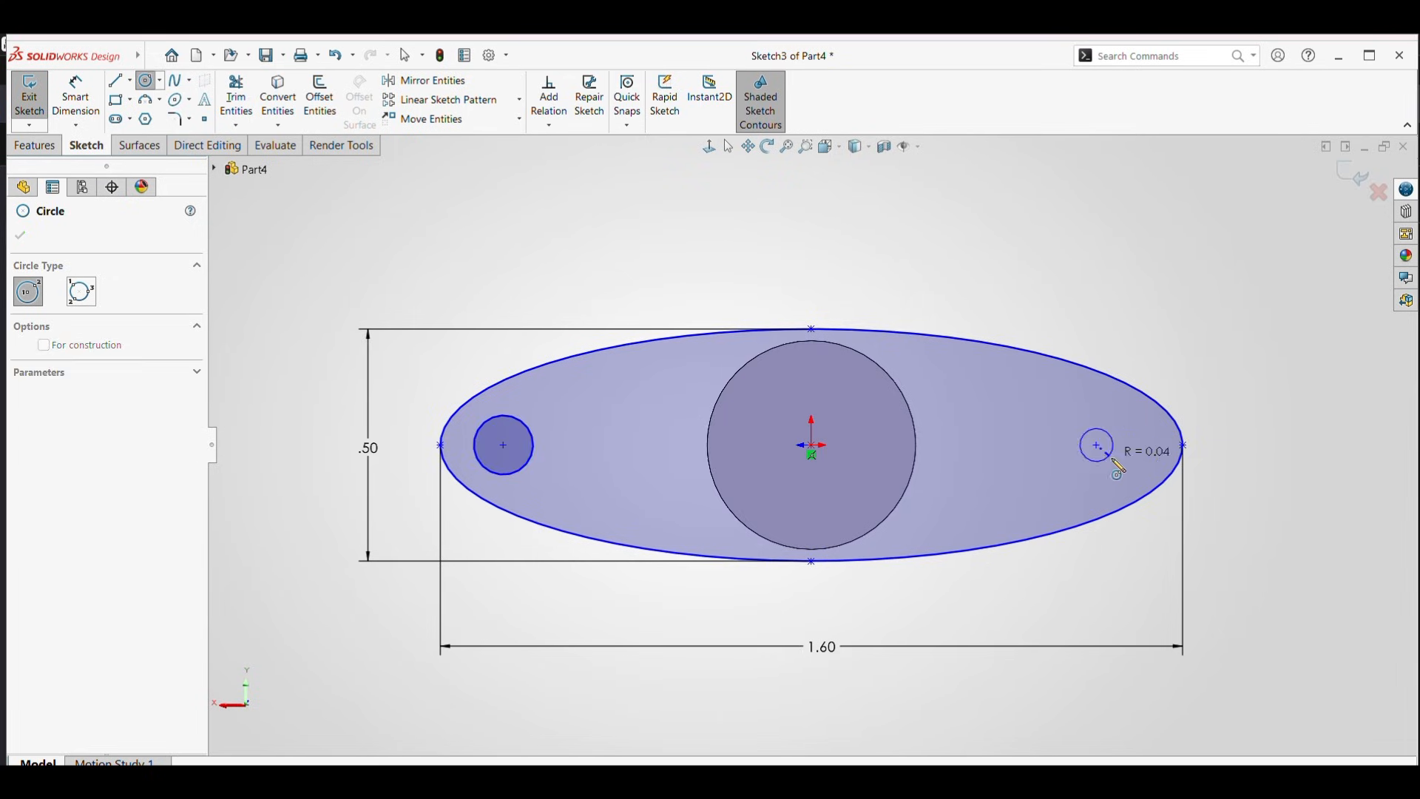
left_click(1123, 472)
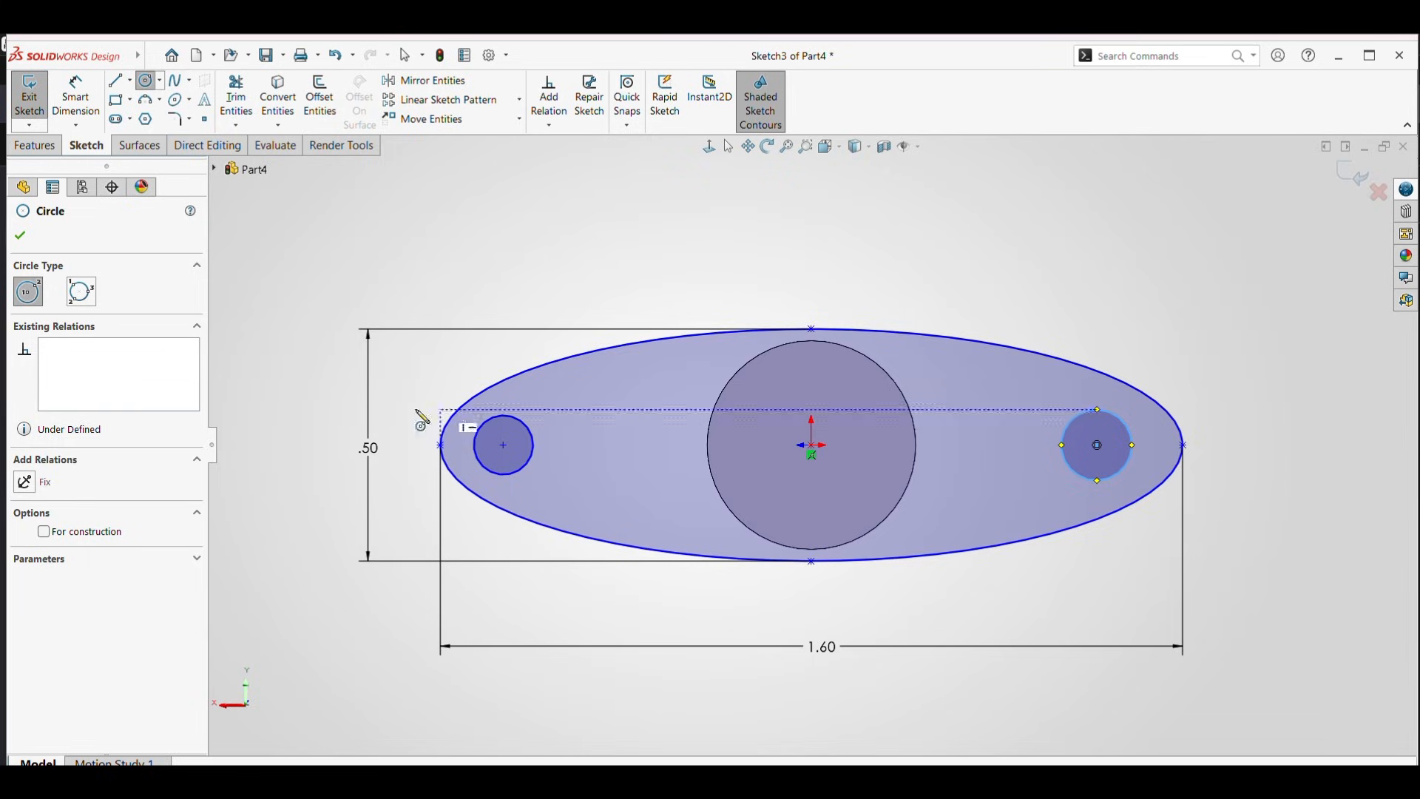
left_click(20, 235)
- Dimension the left circle's centre 0.175 in from the ellipse's left end point
left_click(76, 106)
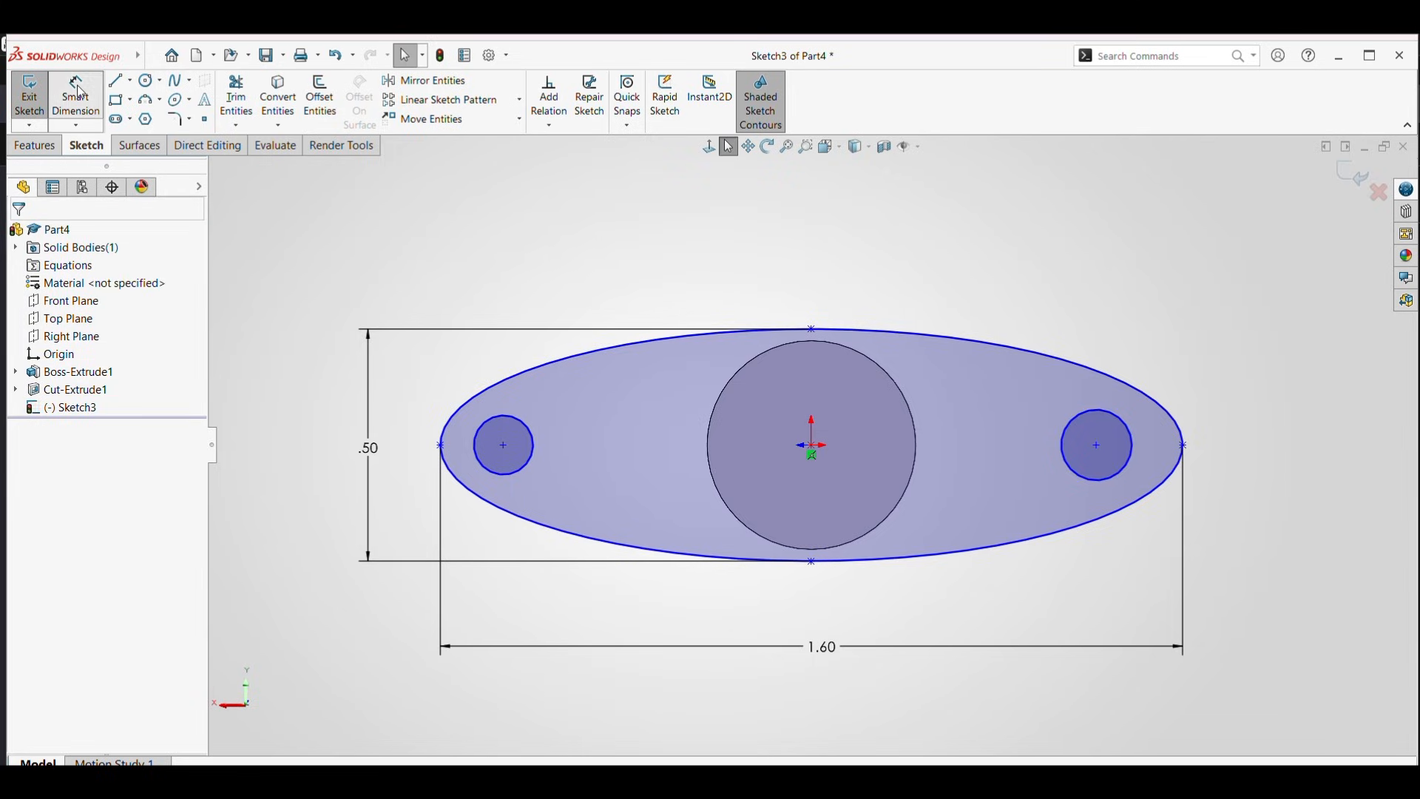
left_click(504, 446)
left_click(441, 445)
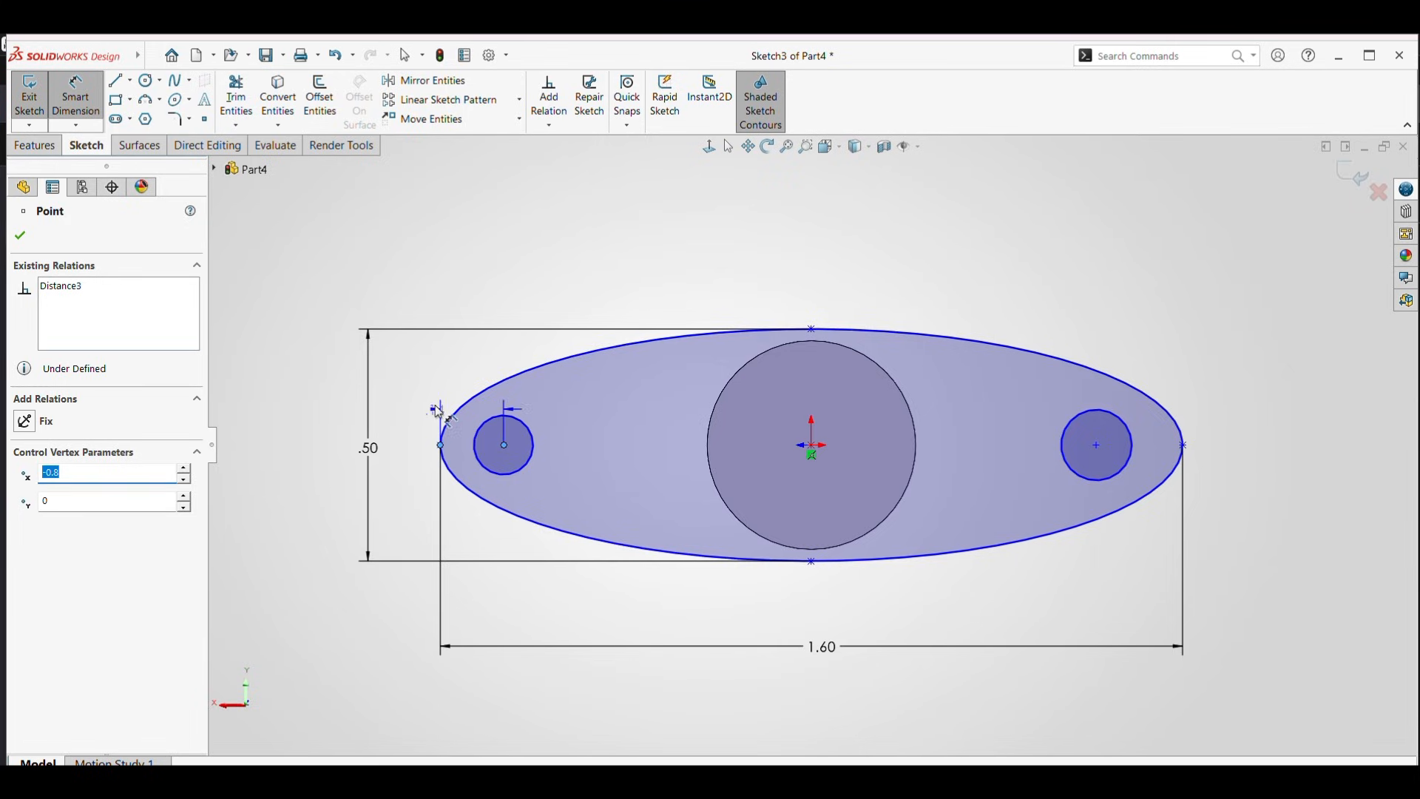
left_click(465, 294)
type("0.")
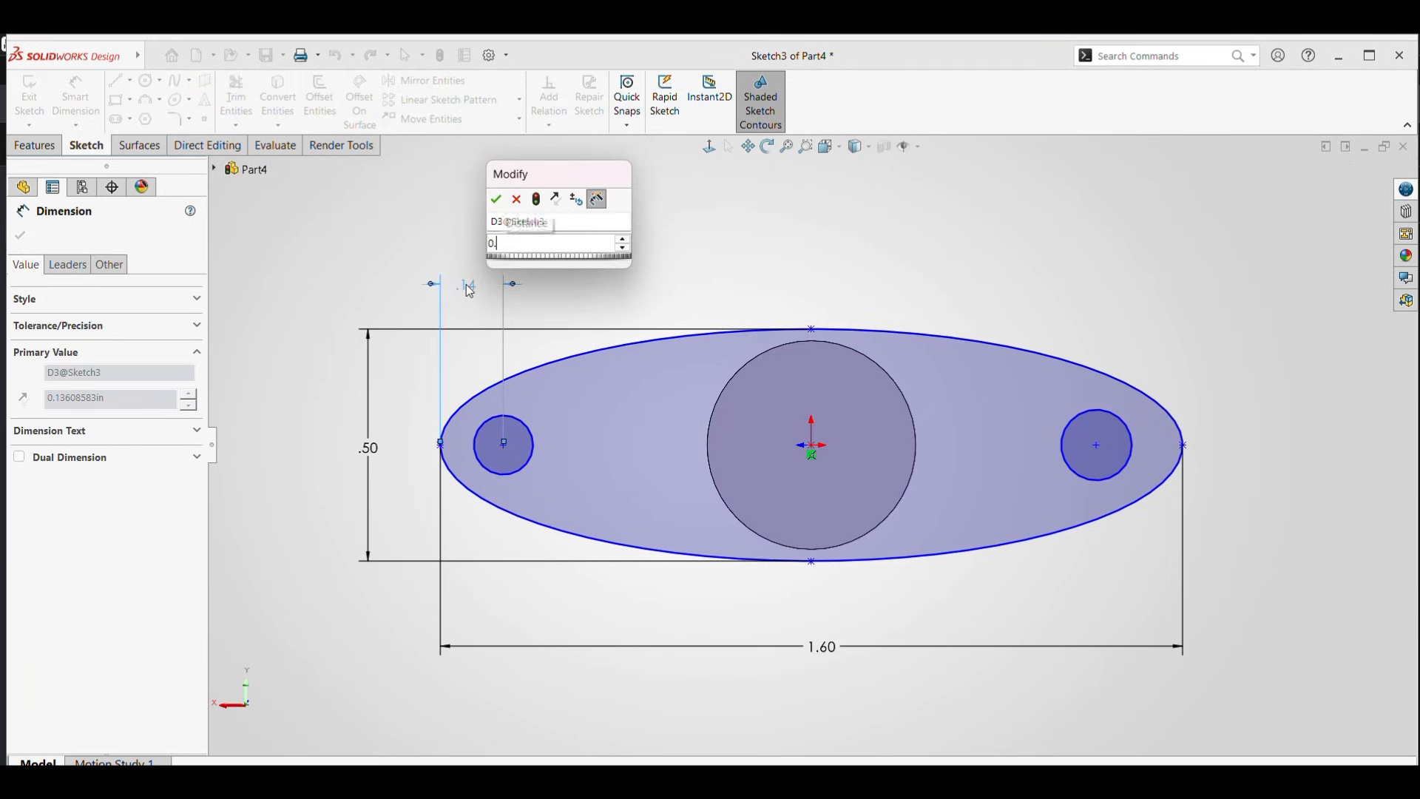
type("175")
key("Return")
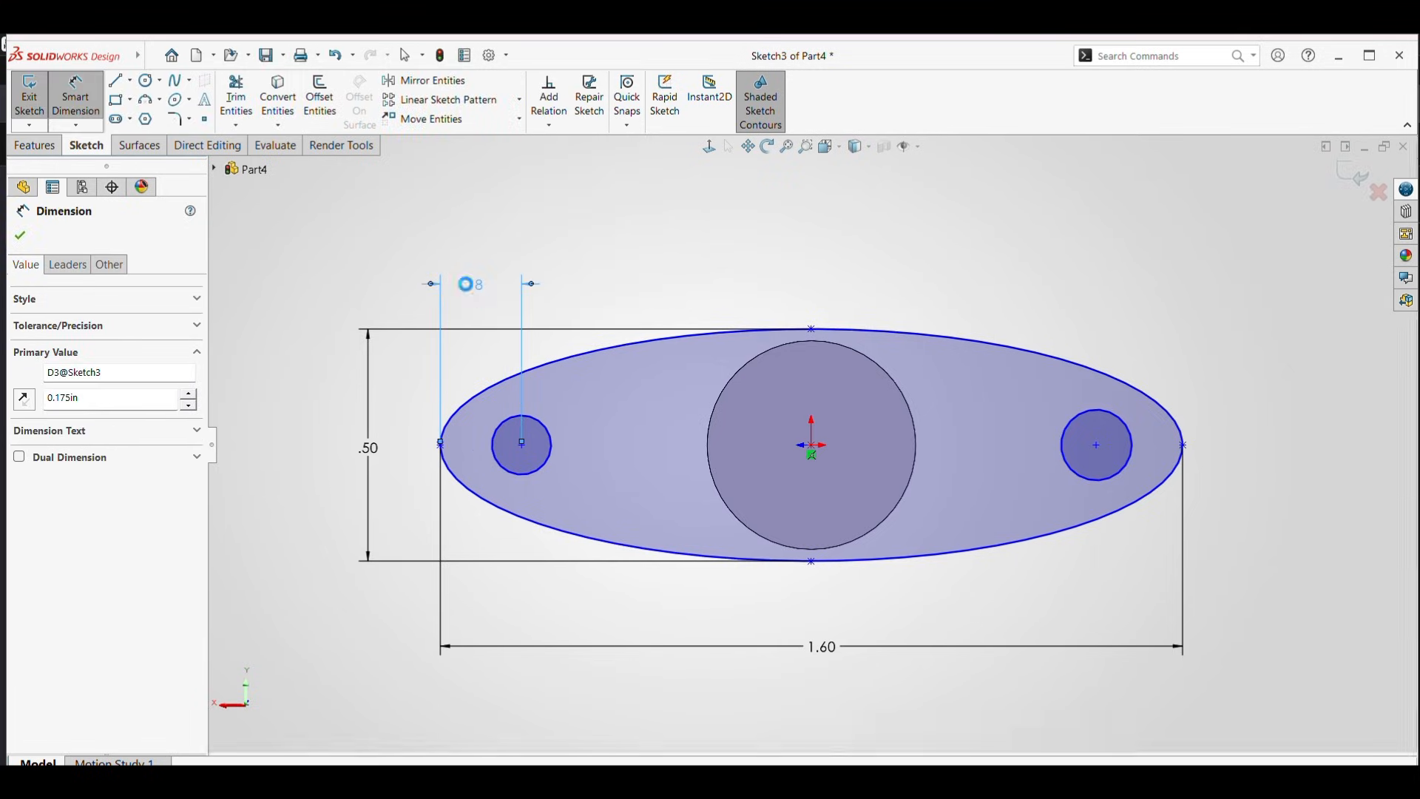
- Dimension the right circle's centre 0.175 in from the ellipse's right end point
left_click(1099, 445)
left_click(1183, 445)
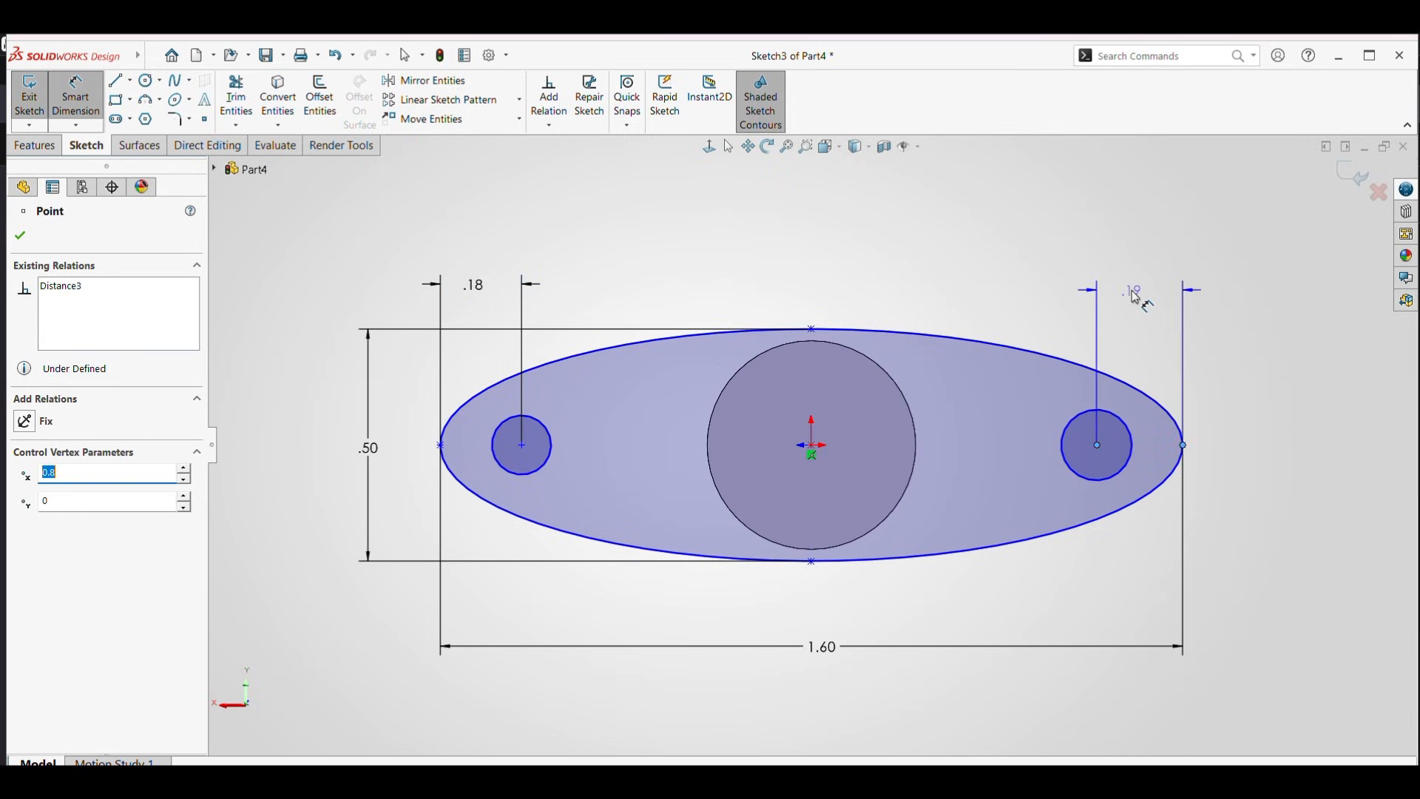
left_click(1136, 297)
type("0.175")
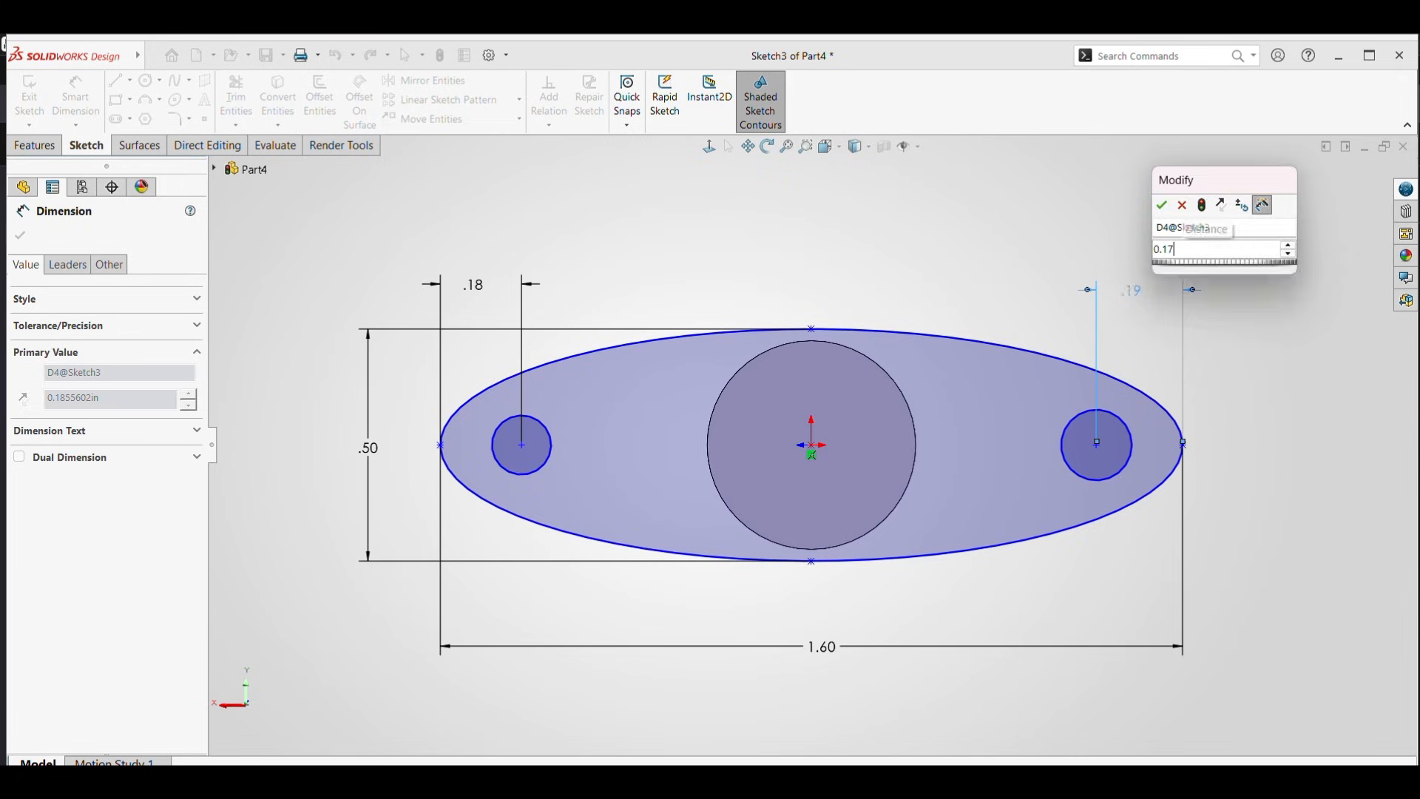
key("Return")
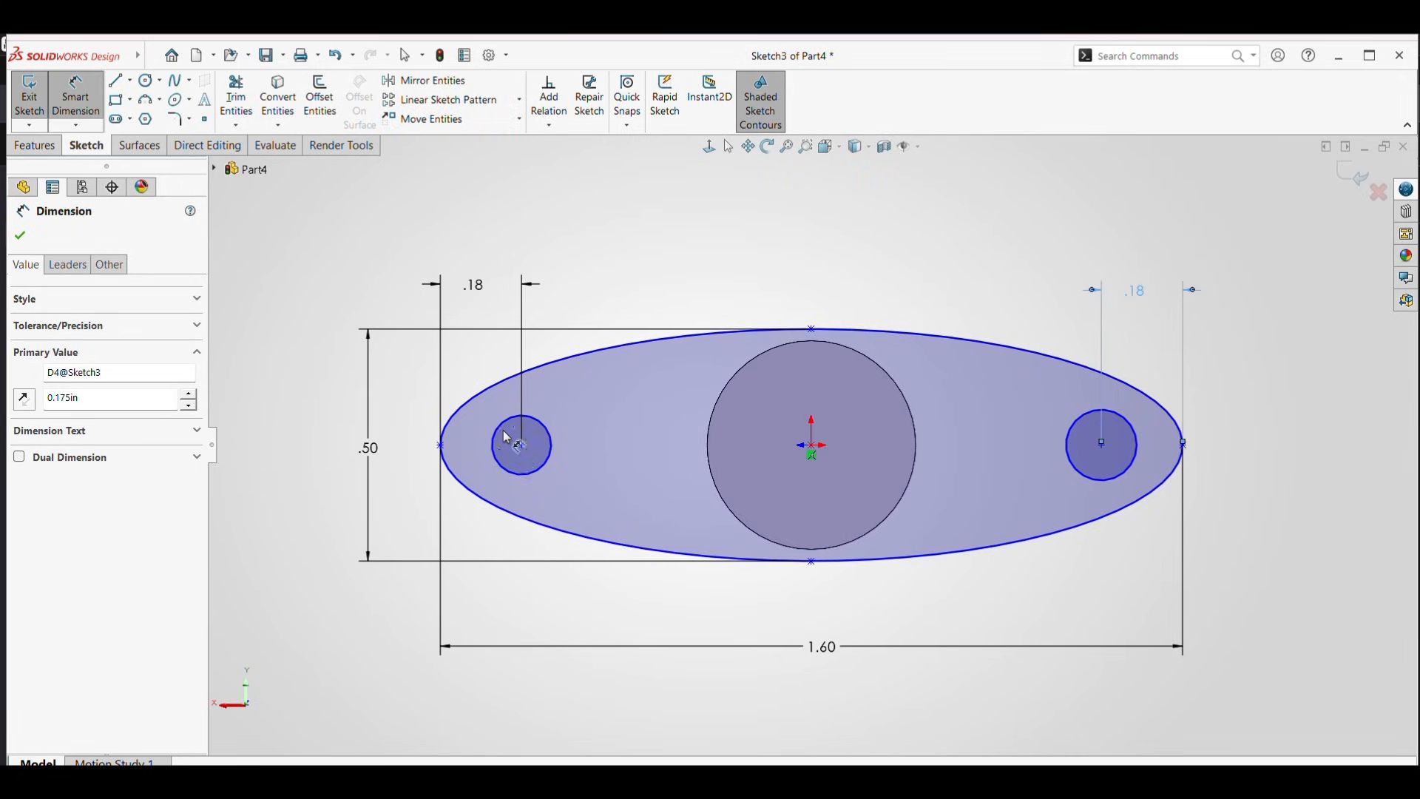
- Dimension the left circle's diameter as 0.125 in
left_click(543, 466)
left_click(630, 464)
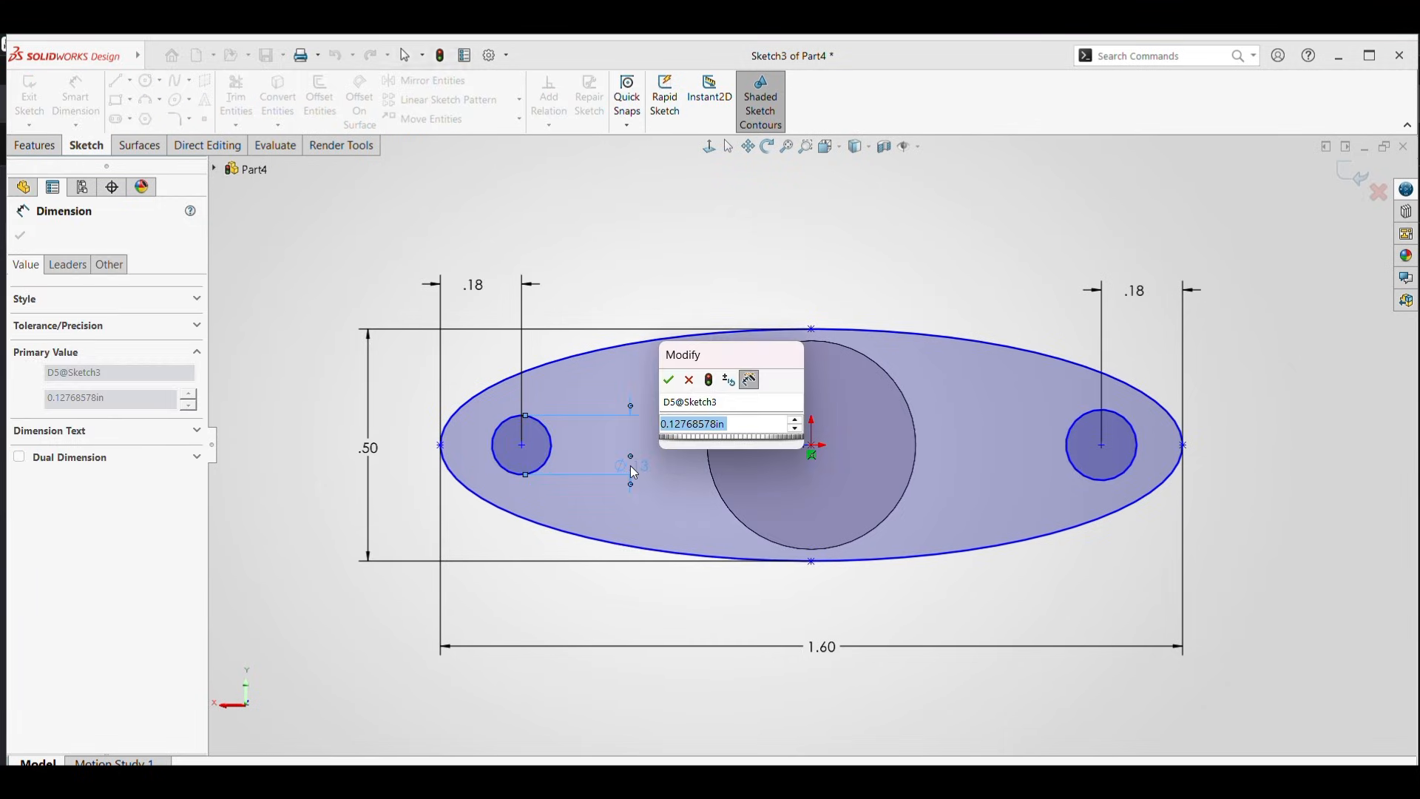
type("0")
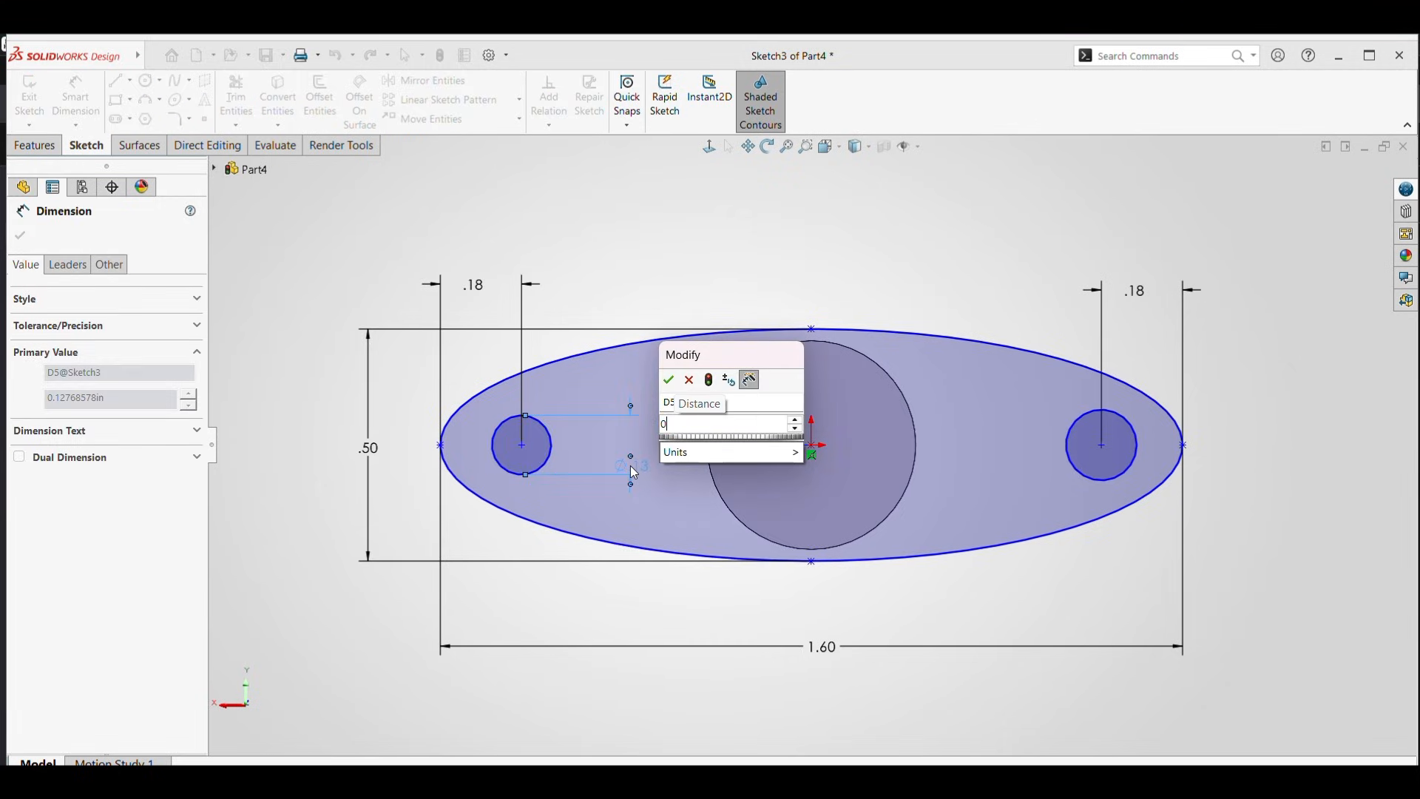
type(".125")
key("Return")
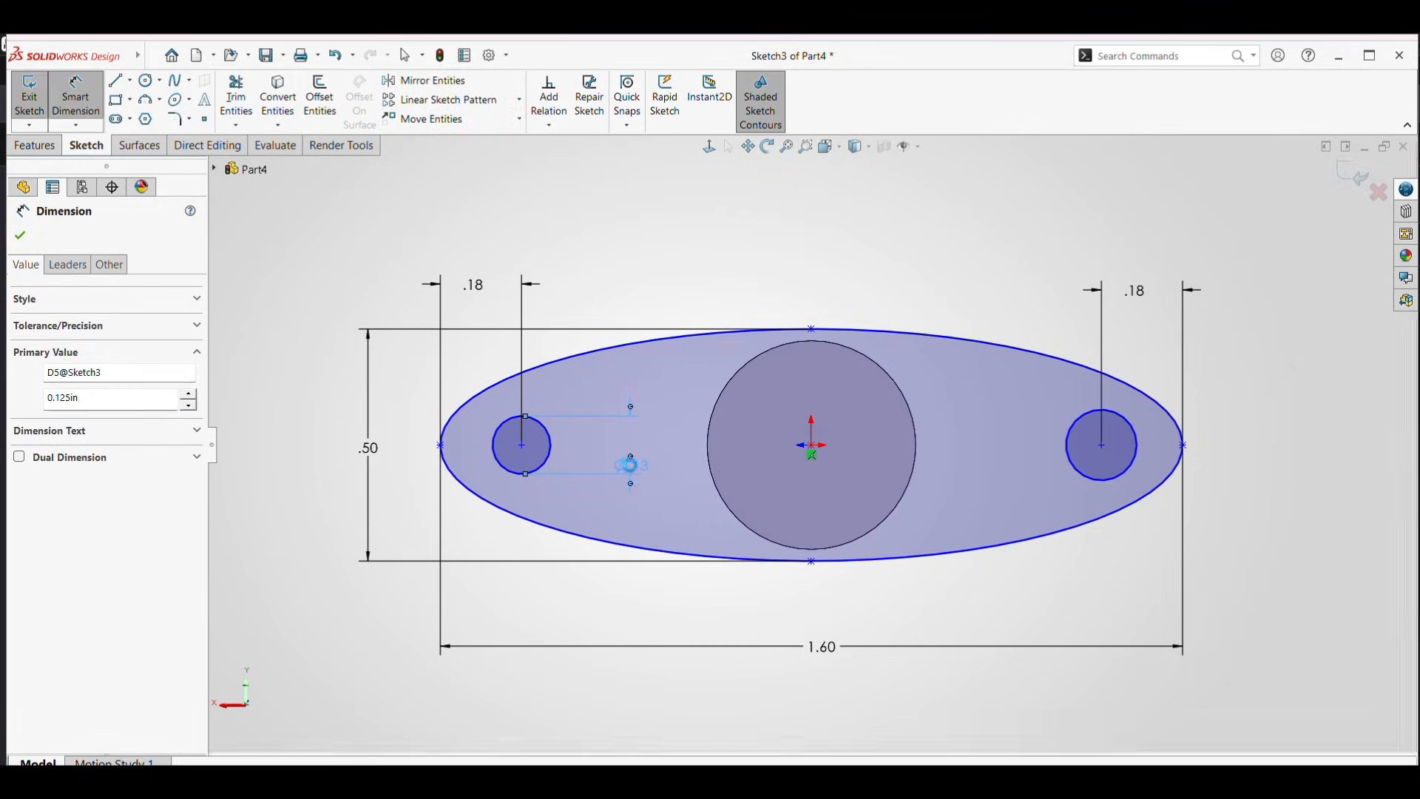
- Dimension the right circle's diameter as 0.125 in and finish dimensioning
left_click(1066, 448)
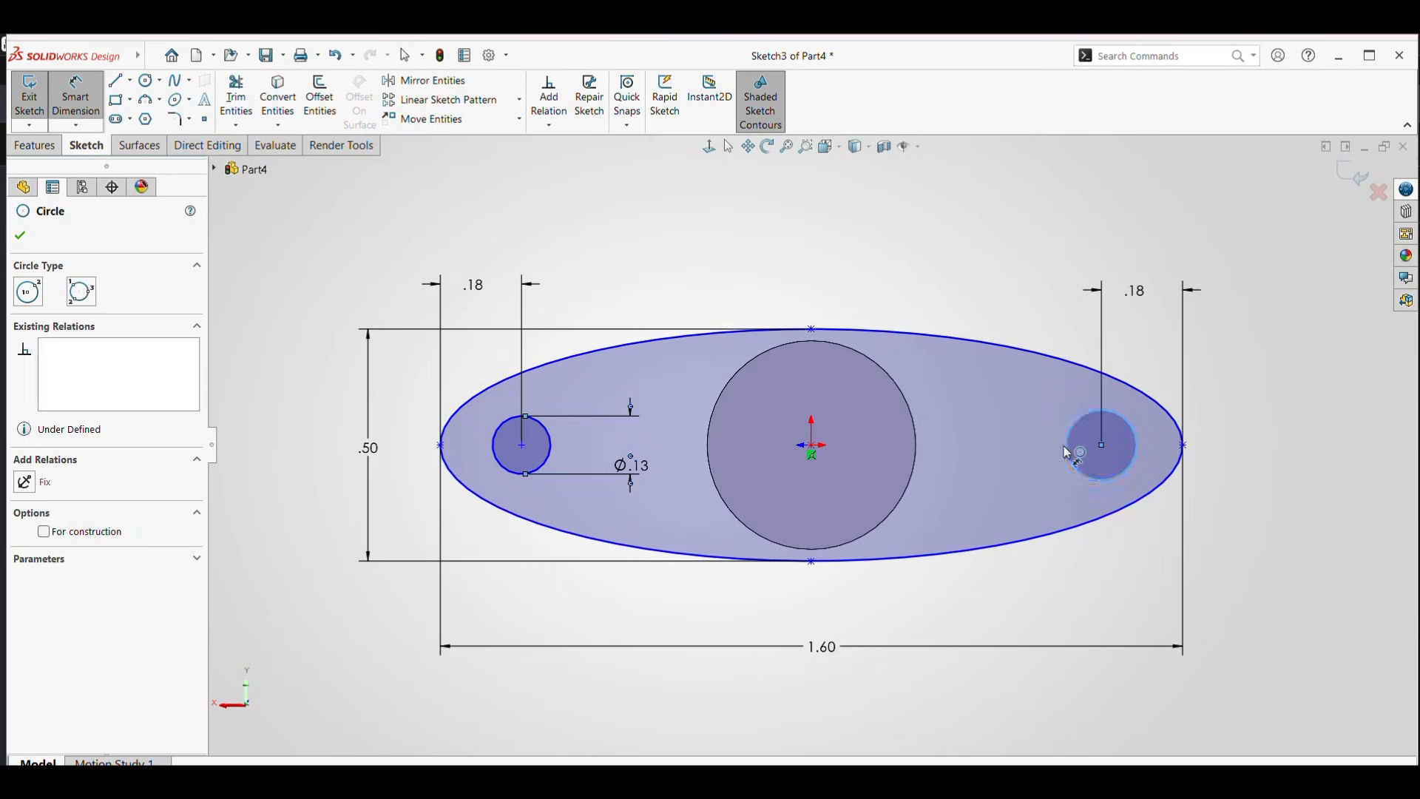
left_click(1006, 439)
type("0")
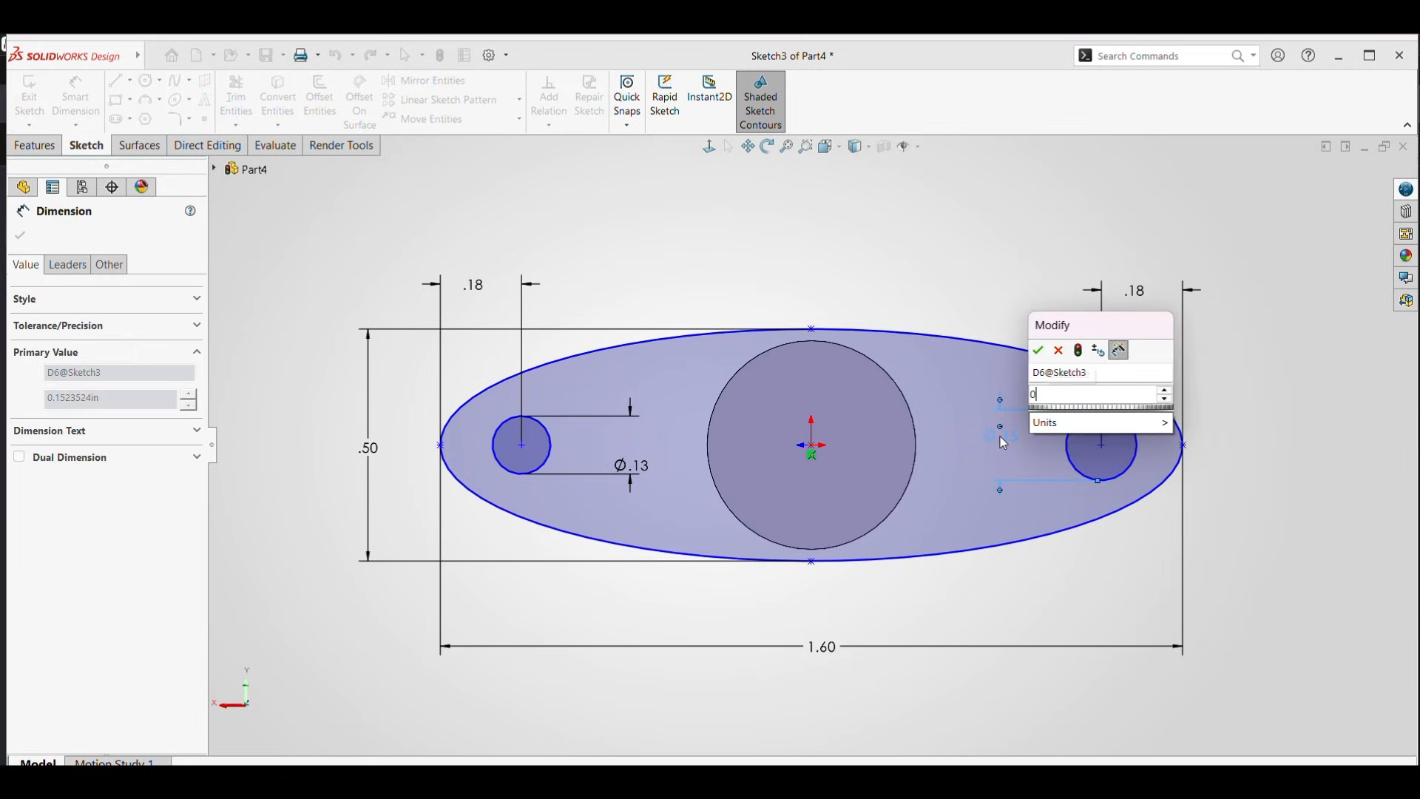
type(".125")
key("Return")
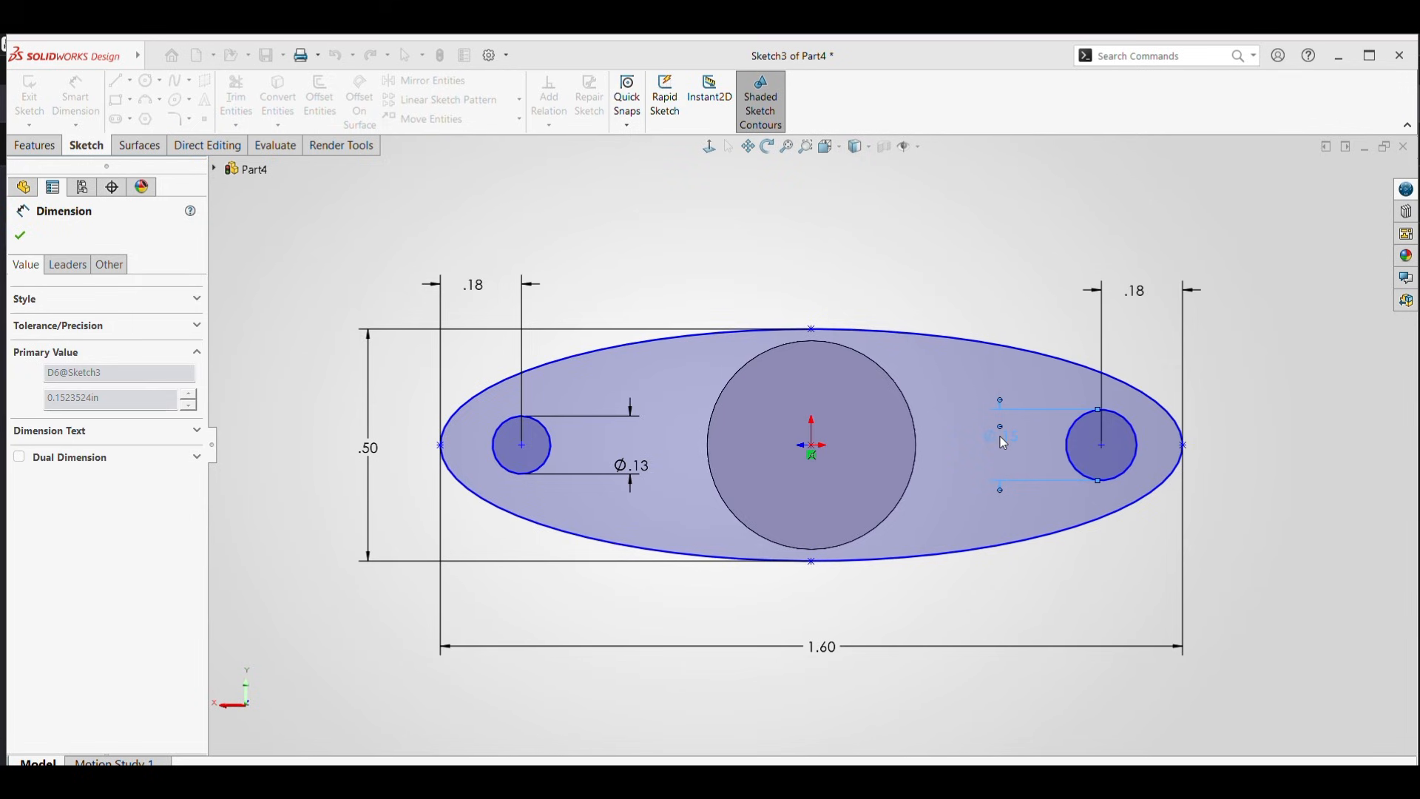
left_click(20, 235)
key("f")
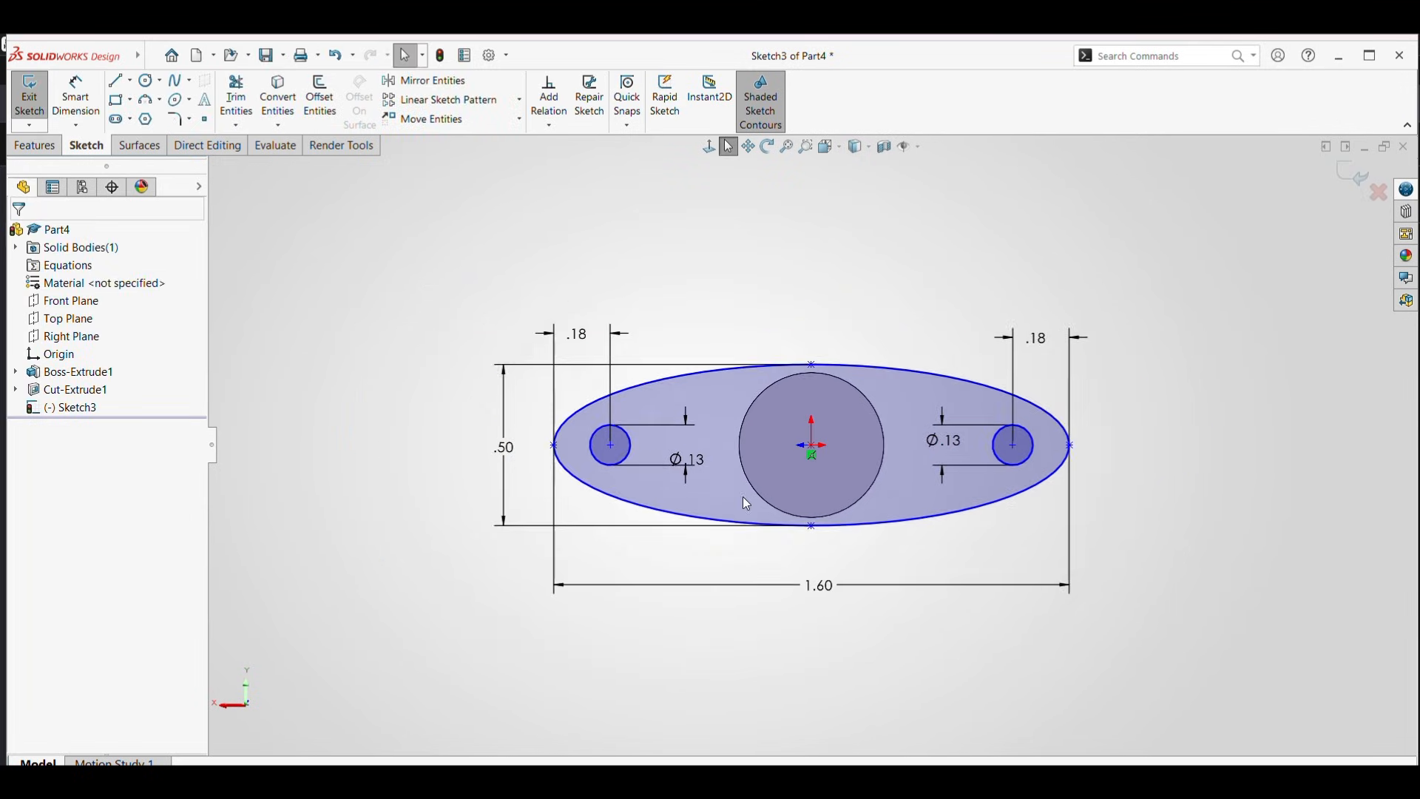
- Check the flange thickness in the PDF drawing and extrude the elliptical two-hole sketch 0.15 in blind, away from the cylinder and merged with it
key("alt+Tab")
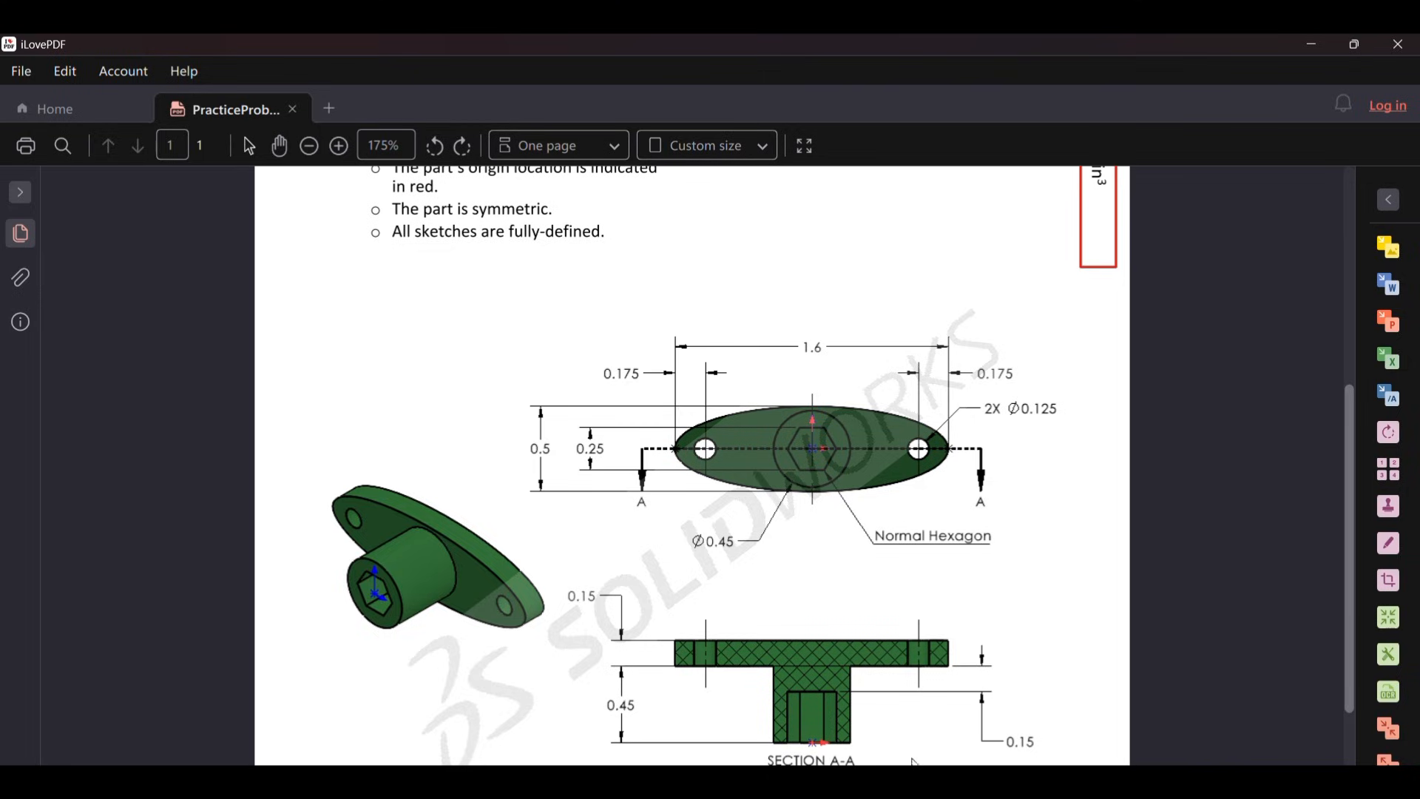
mouse_move(951, 784)
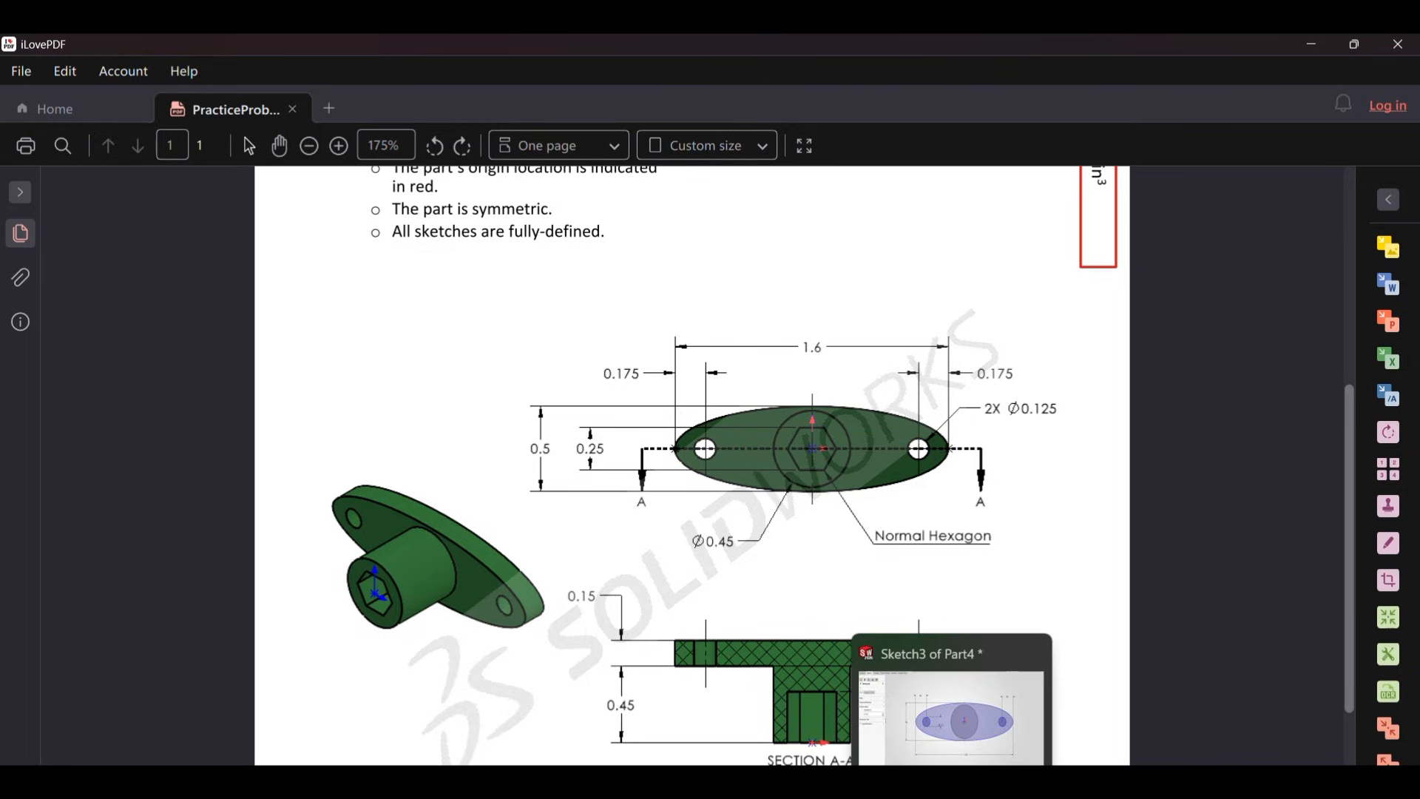
left_click(952, 784)
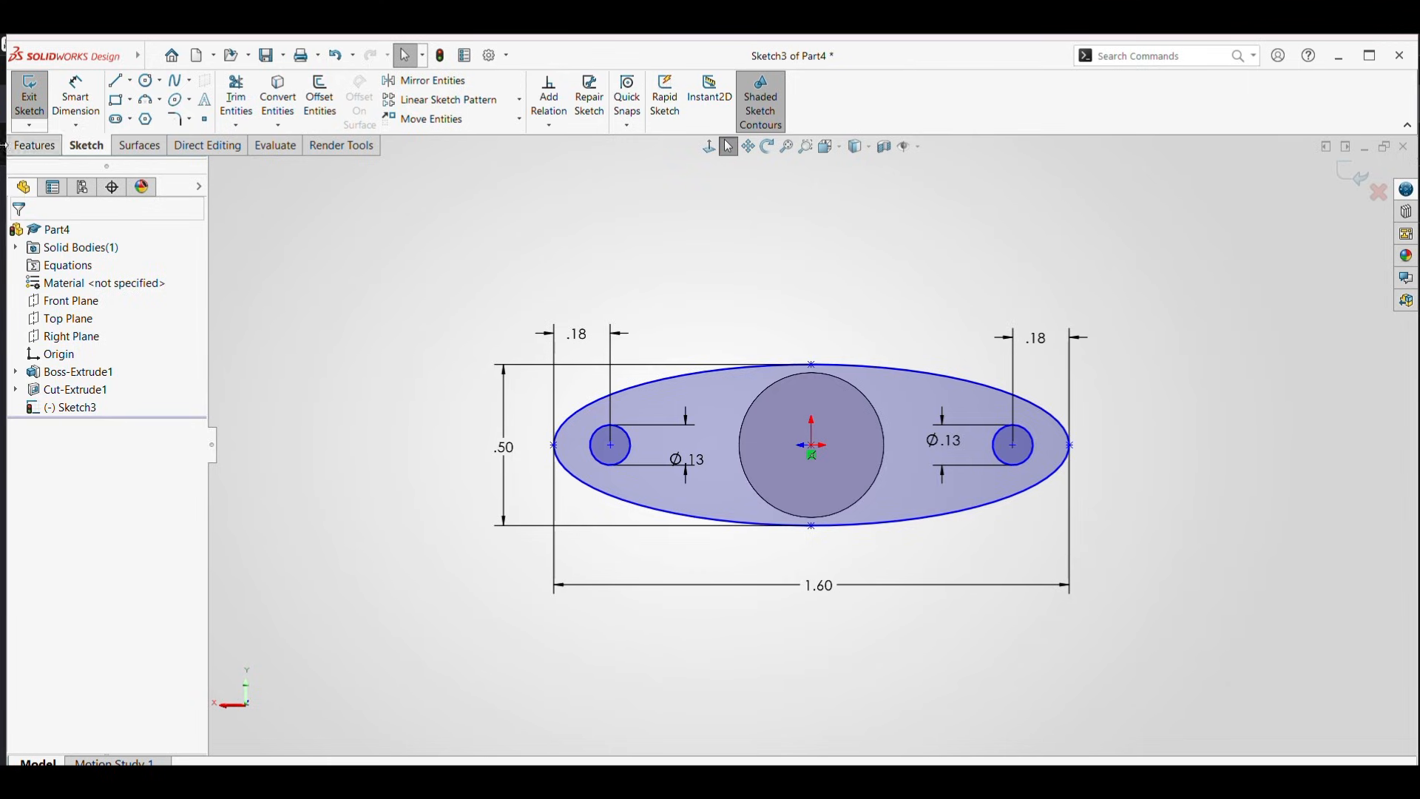
left_click(34, 147)
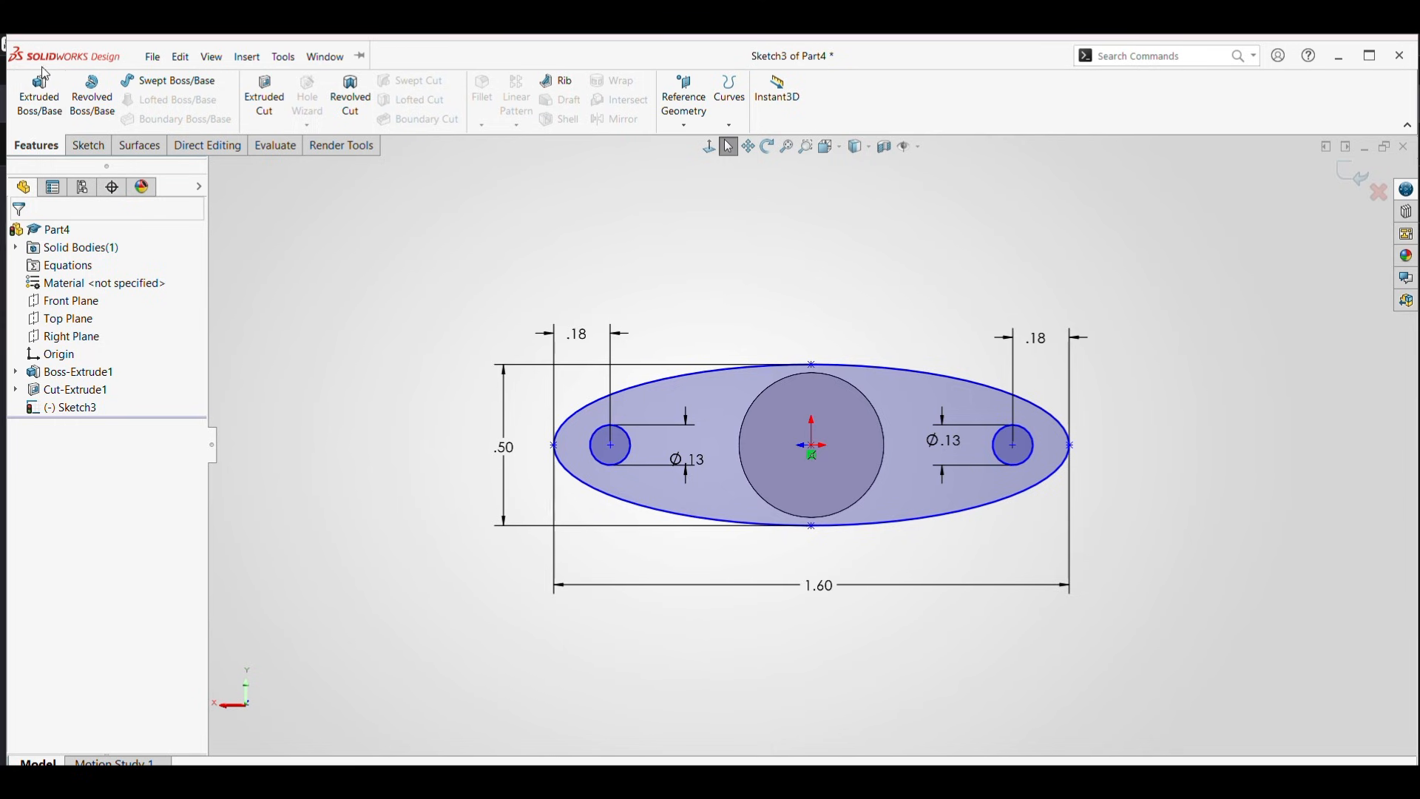
left_click(40, 96)
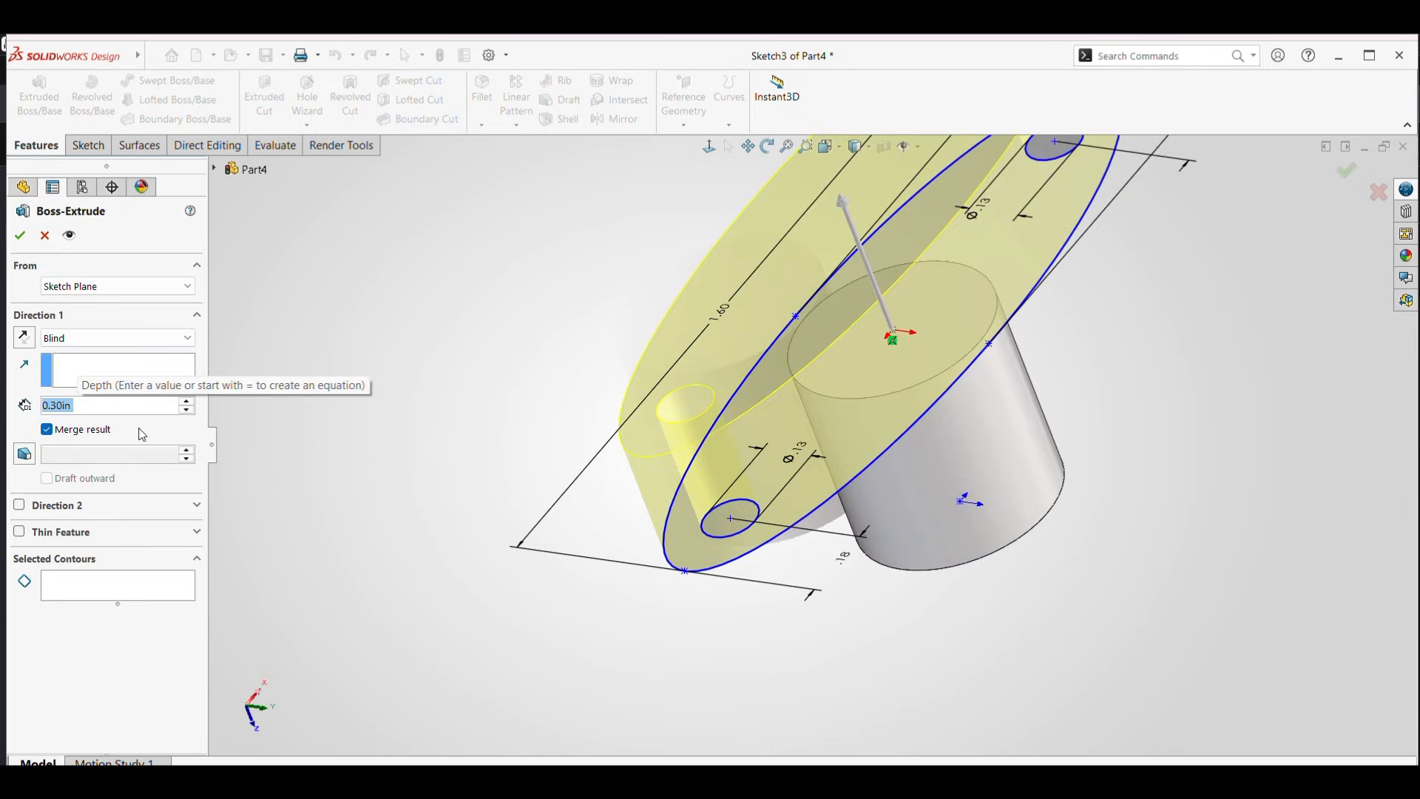
type("0.15")
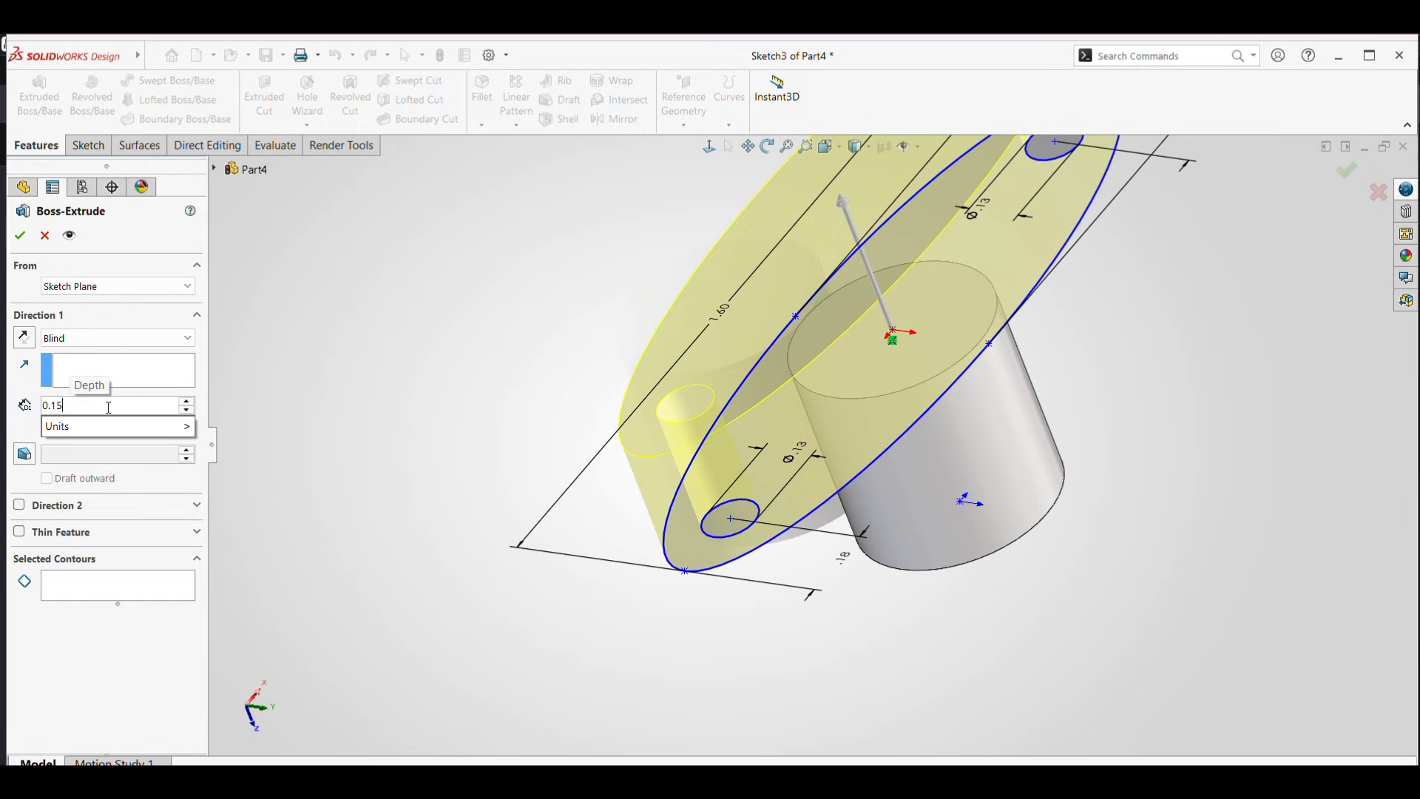
key("Return")
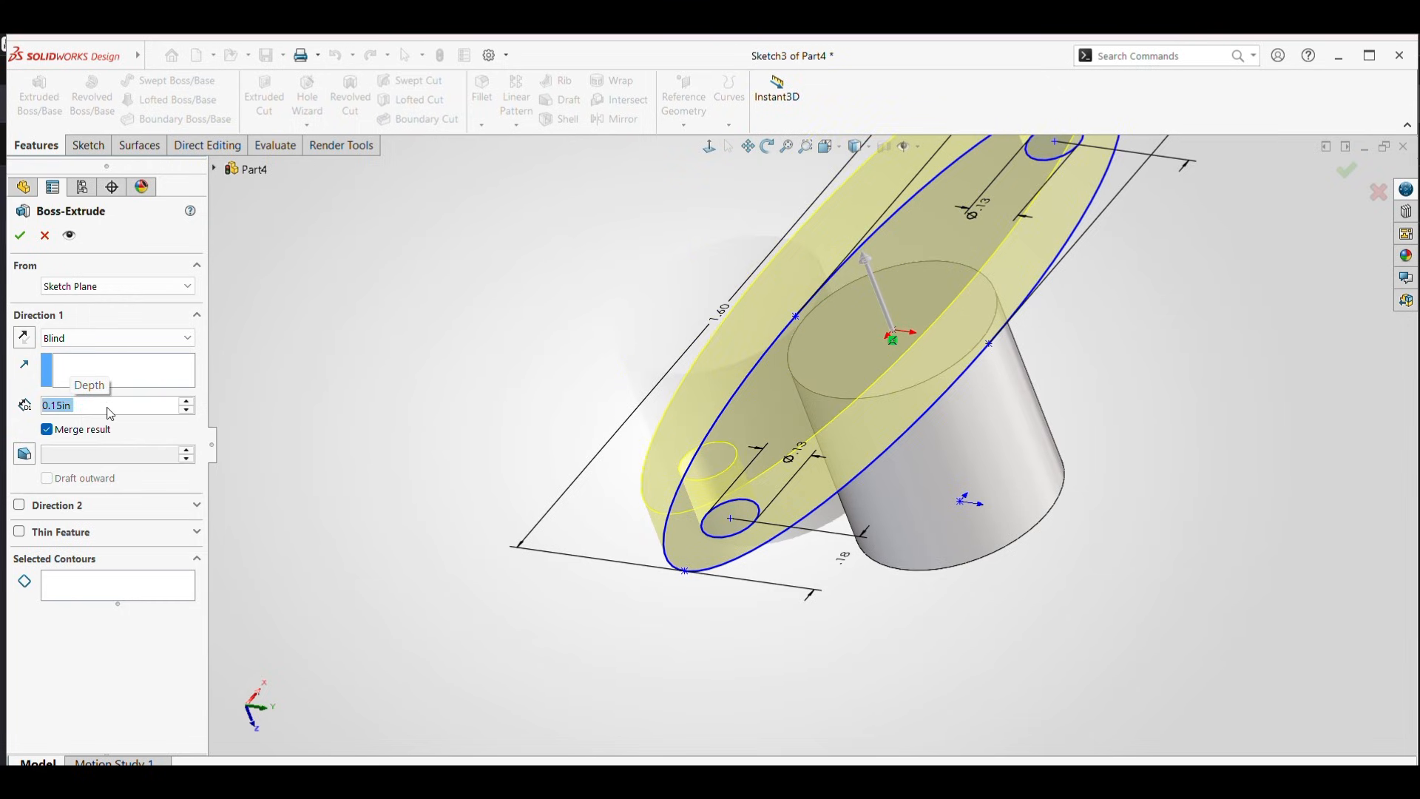
scroll(764, 644, "up", 2)
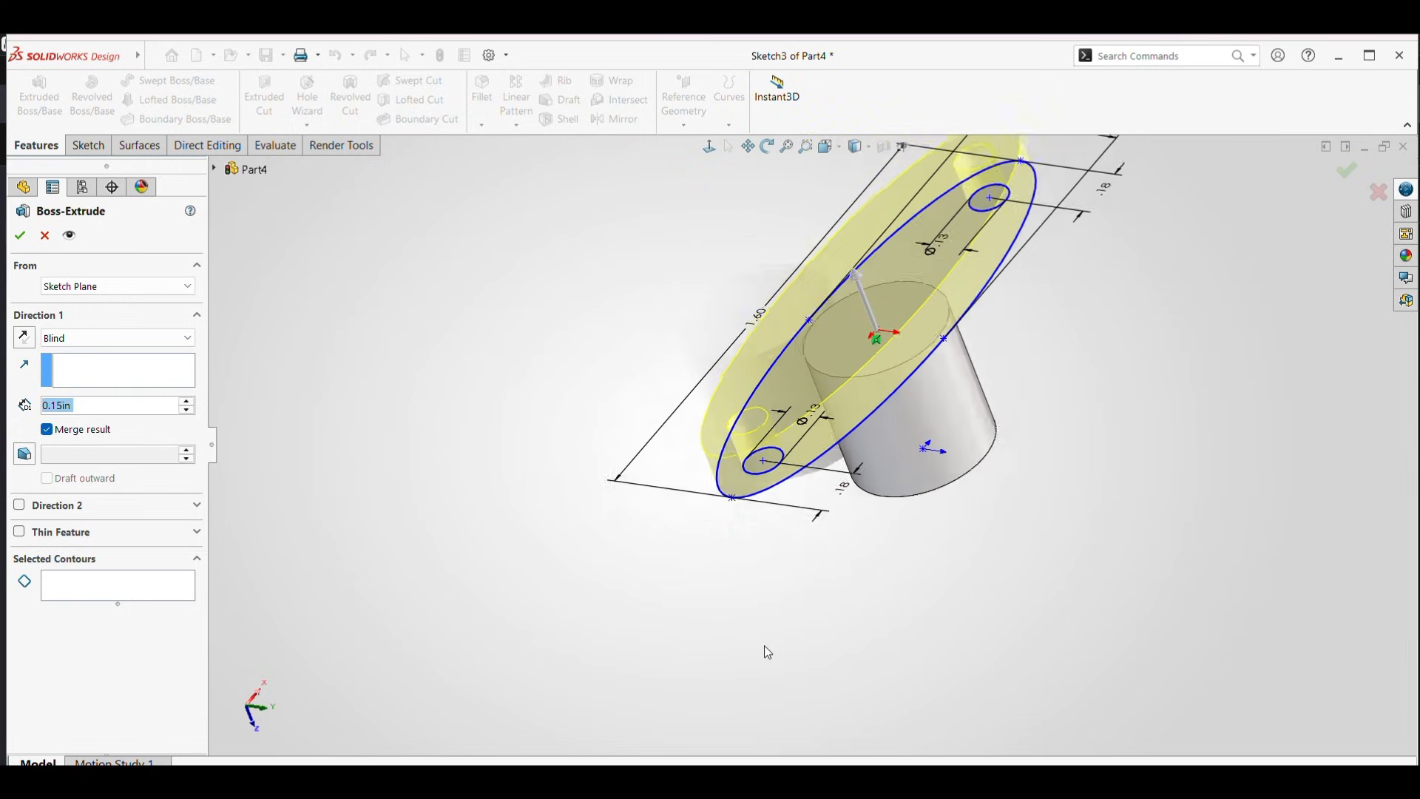
left_click(18, 237)
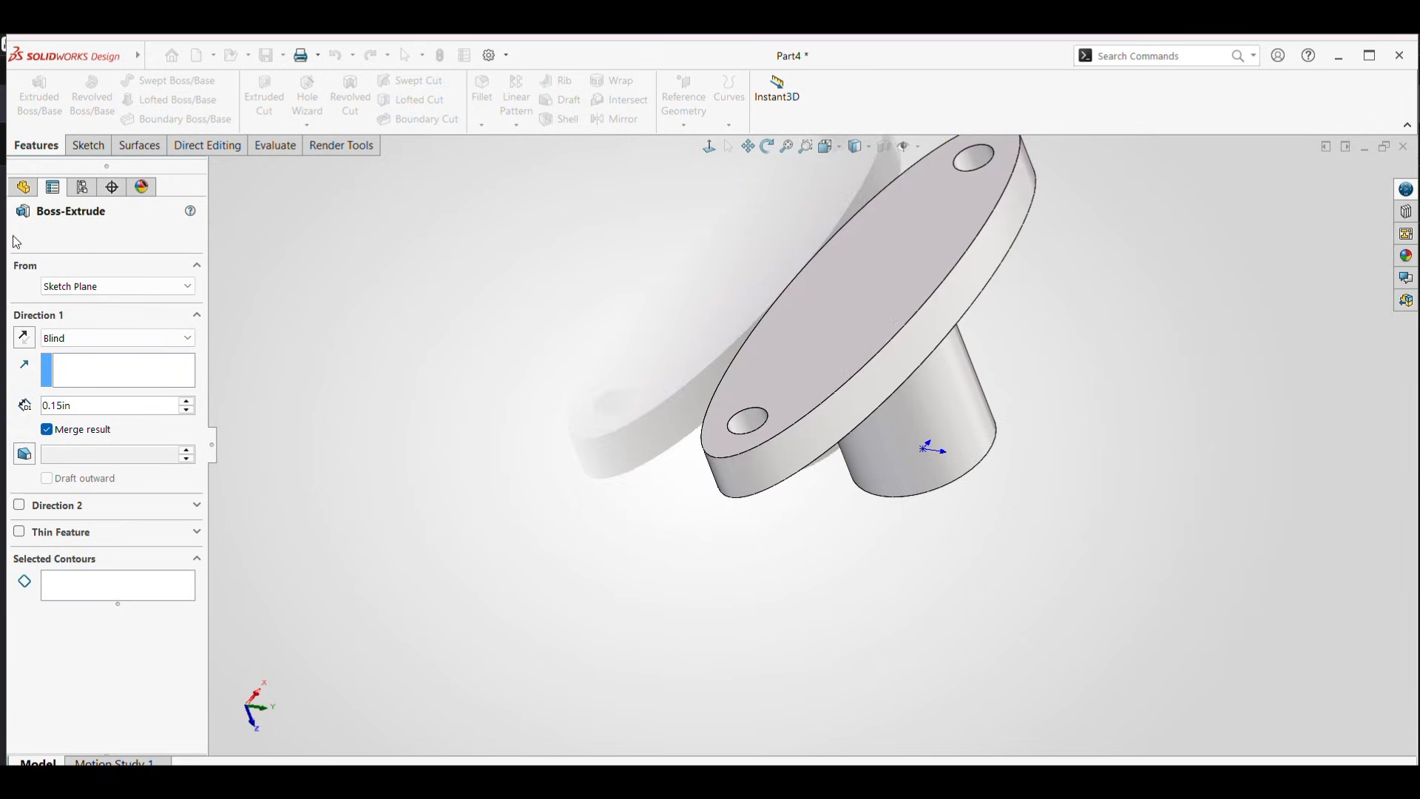
- Show the finished part in isometric view and compare it with the isometric picture and section A-A in the PDF drawing
scroll(989, 309, "up", 3)
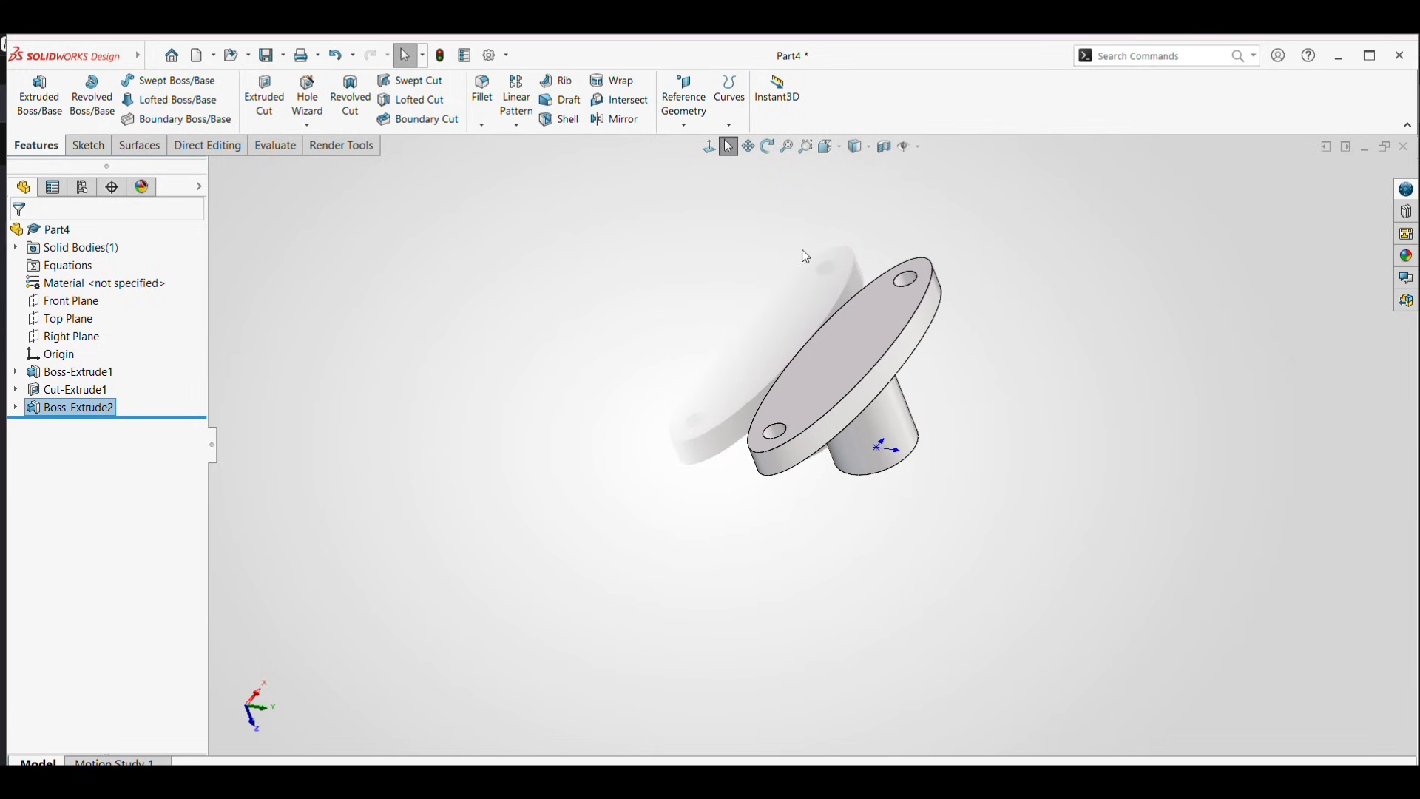
key("ctrl+7")
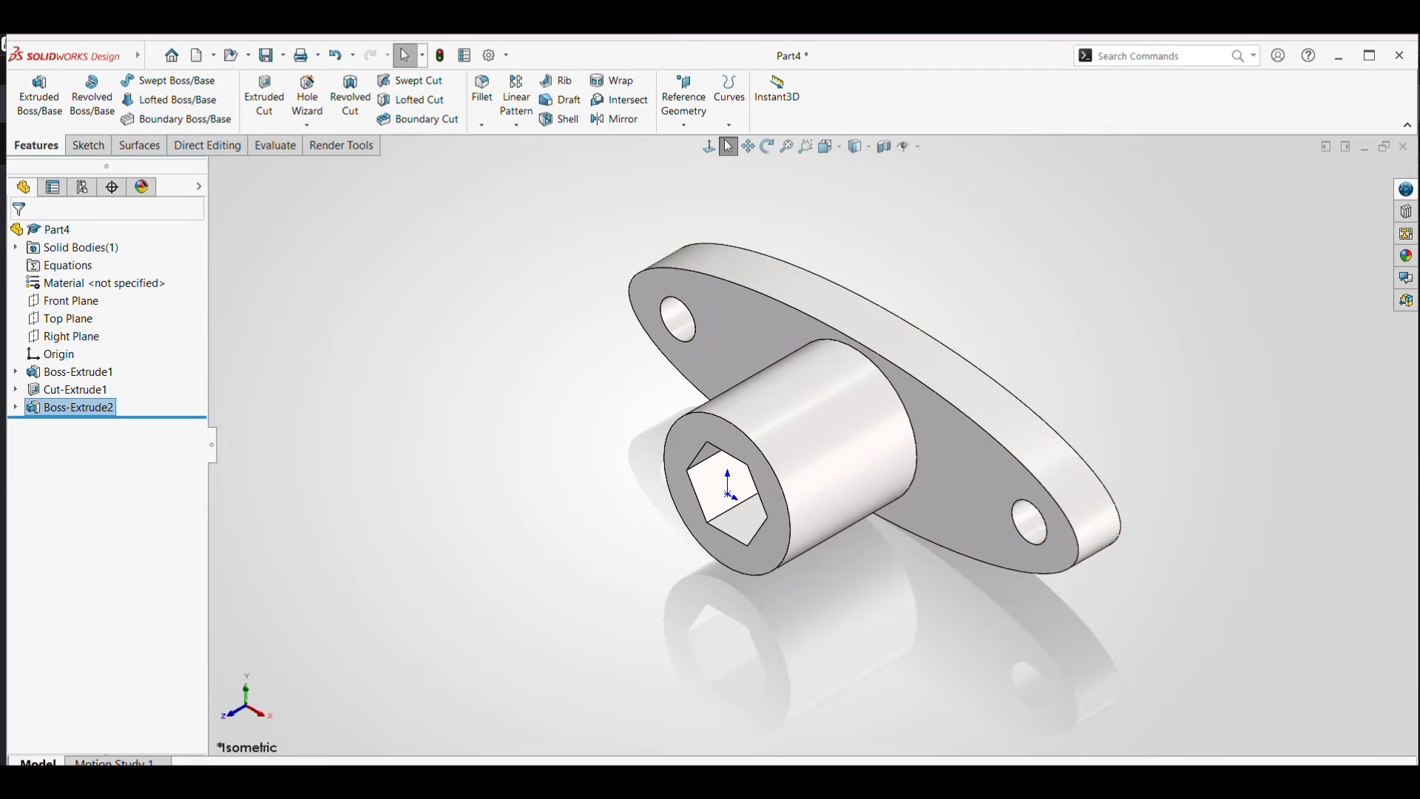
key("alt+Tab")
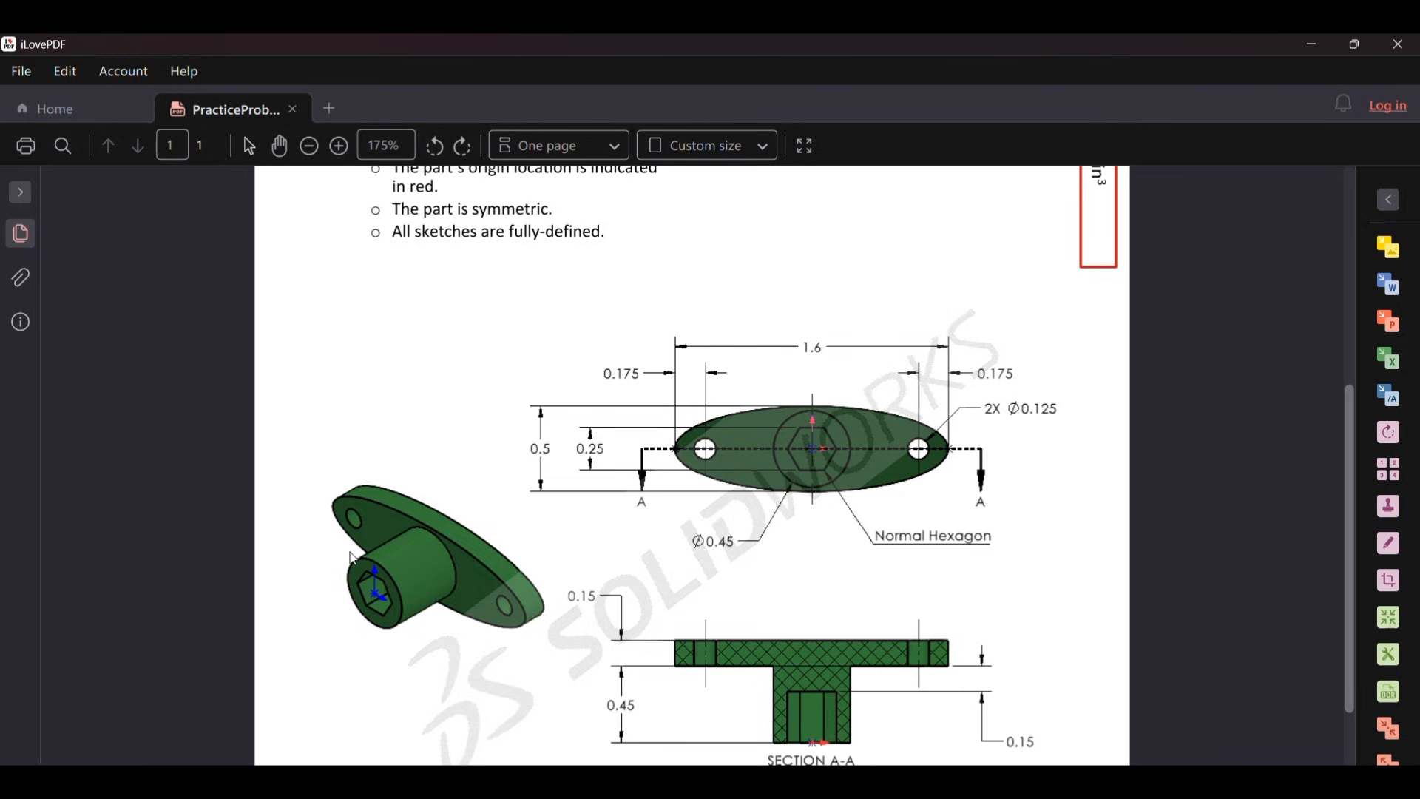
scroll(442, 558, "down", 2)
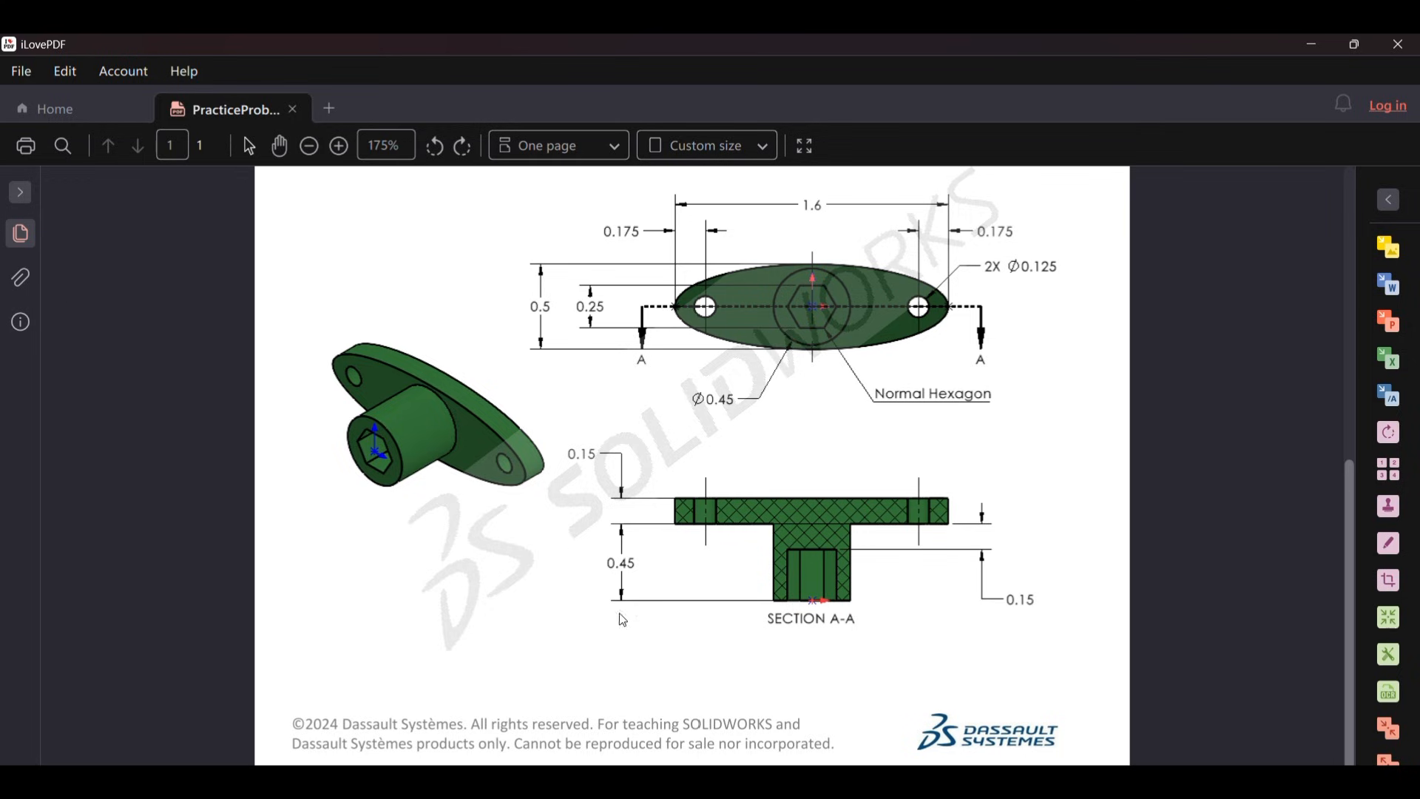
key("alt+Tab")
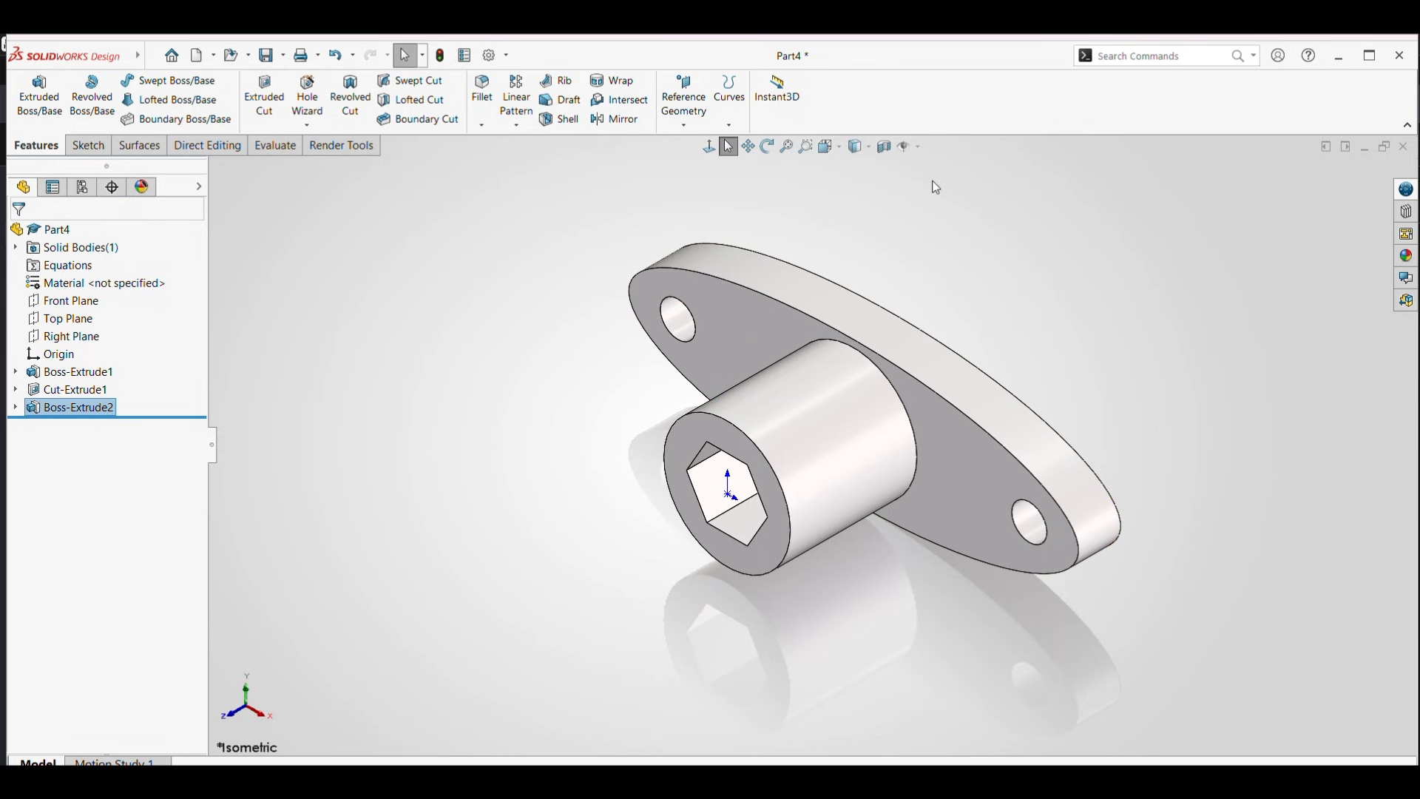
- Evaluate the part's mass properties and examine its volume
left_click(274, 146)
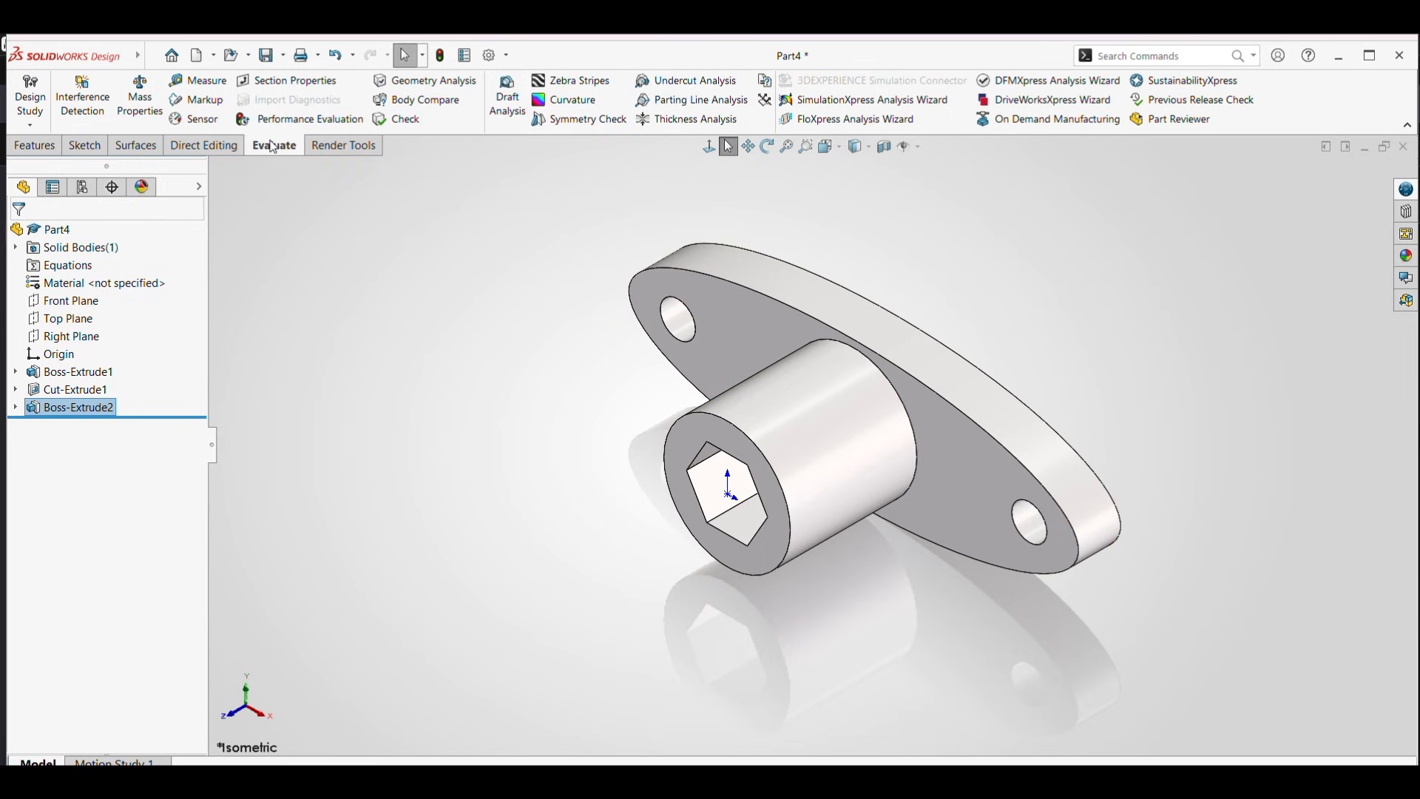
left_click(156, 118)
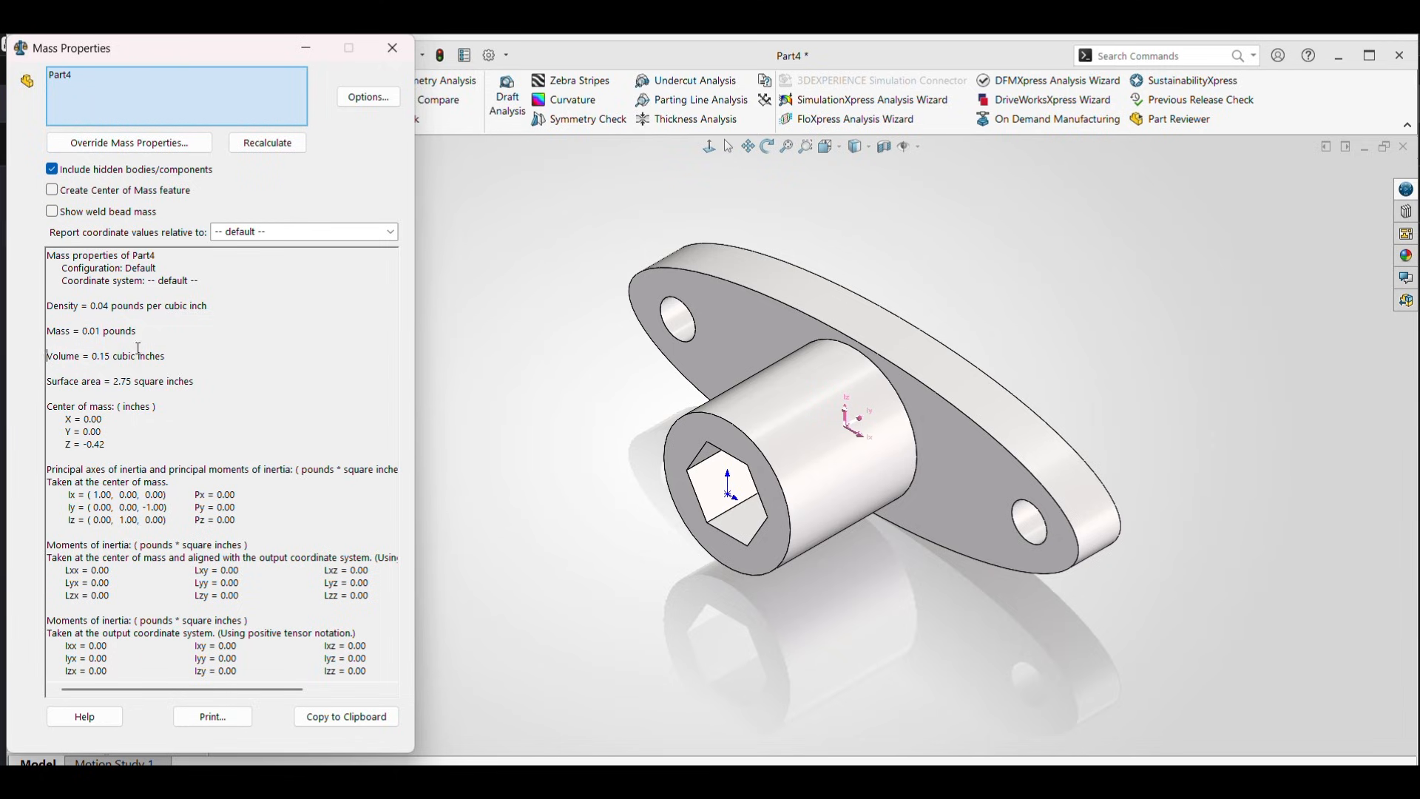
left_click_drag(138, 349, 175, 353)
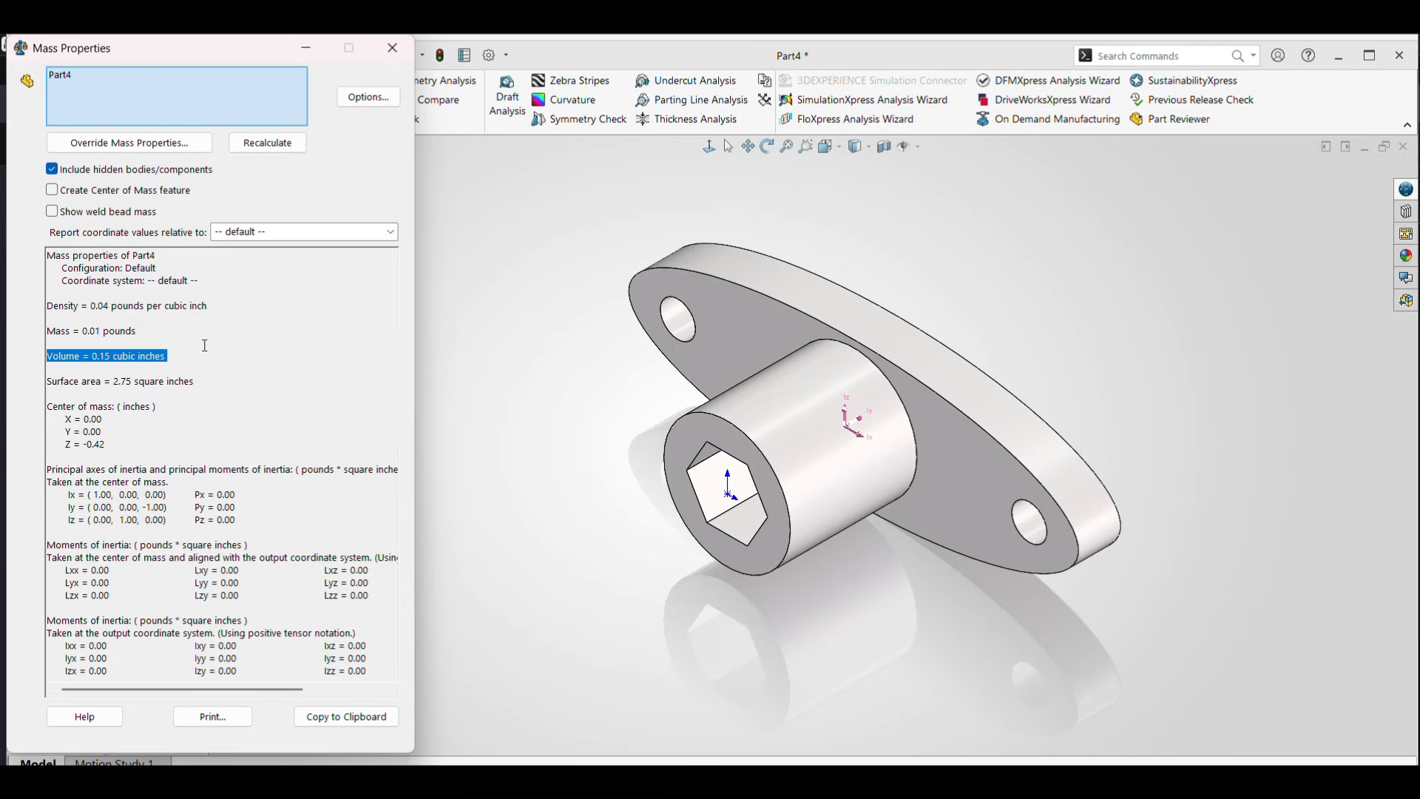
left_click(204, 346)
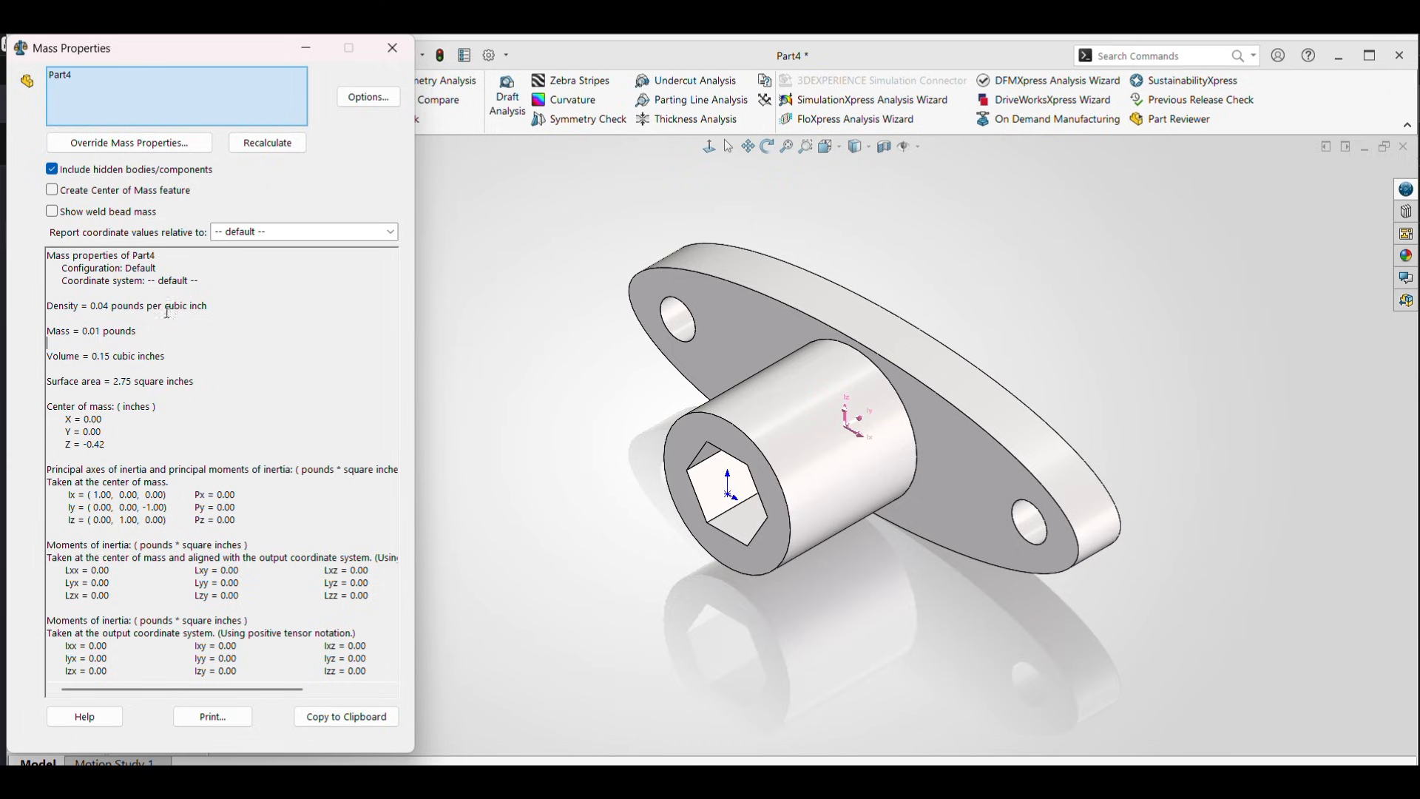
- Switch the mass property units to custom settings in inches and pounds with 3 decimal places
left_click(366, 98)
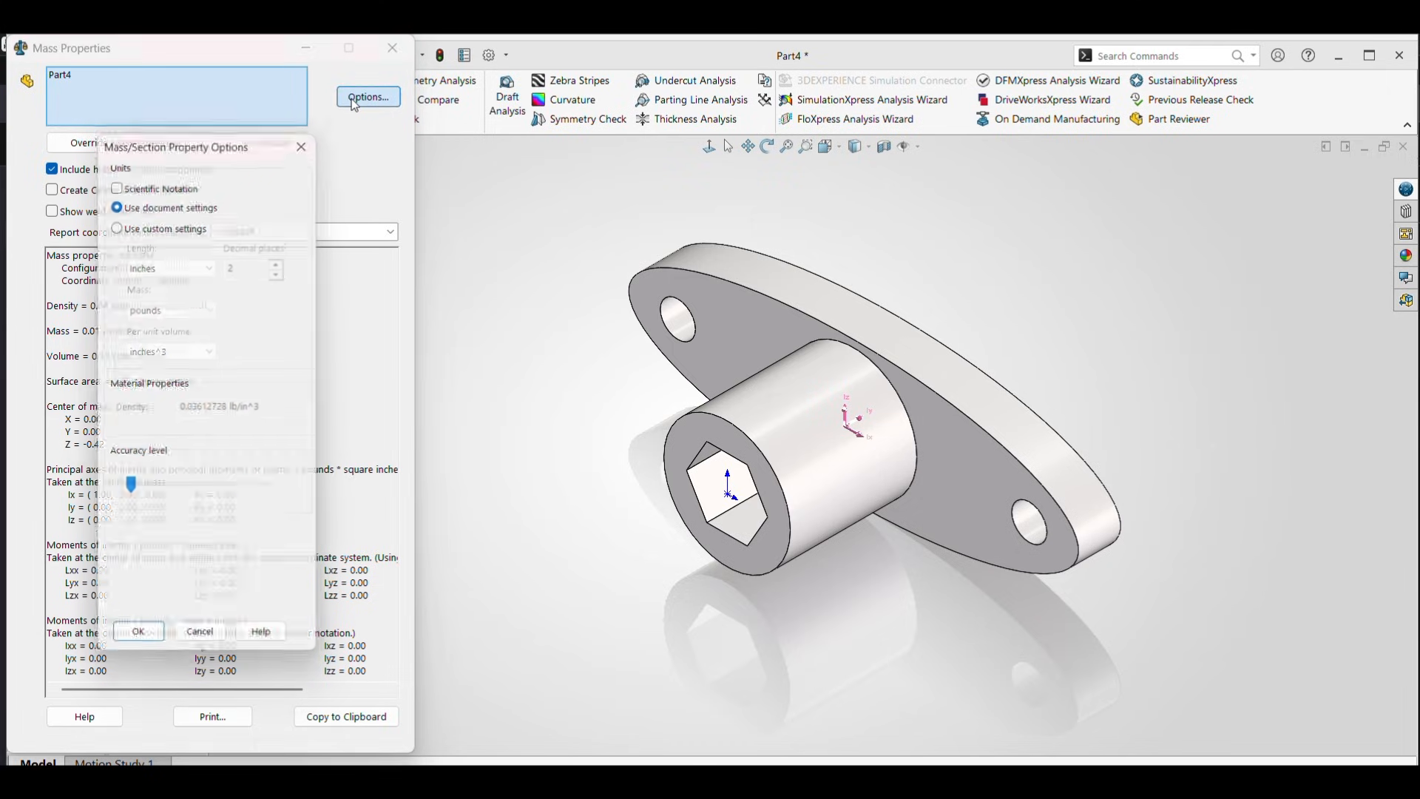
left_click(119, 221)
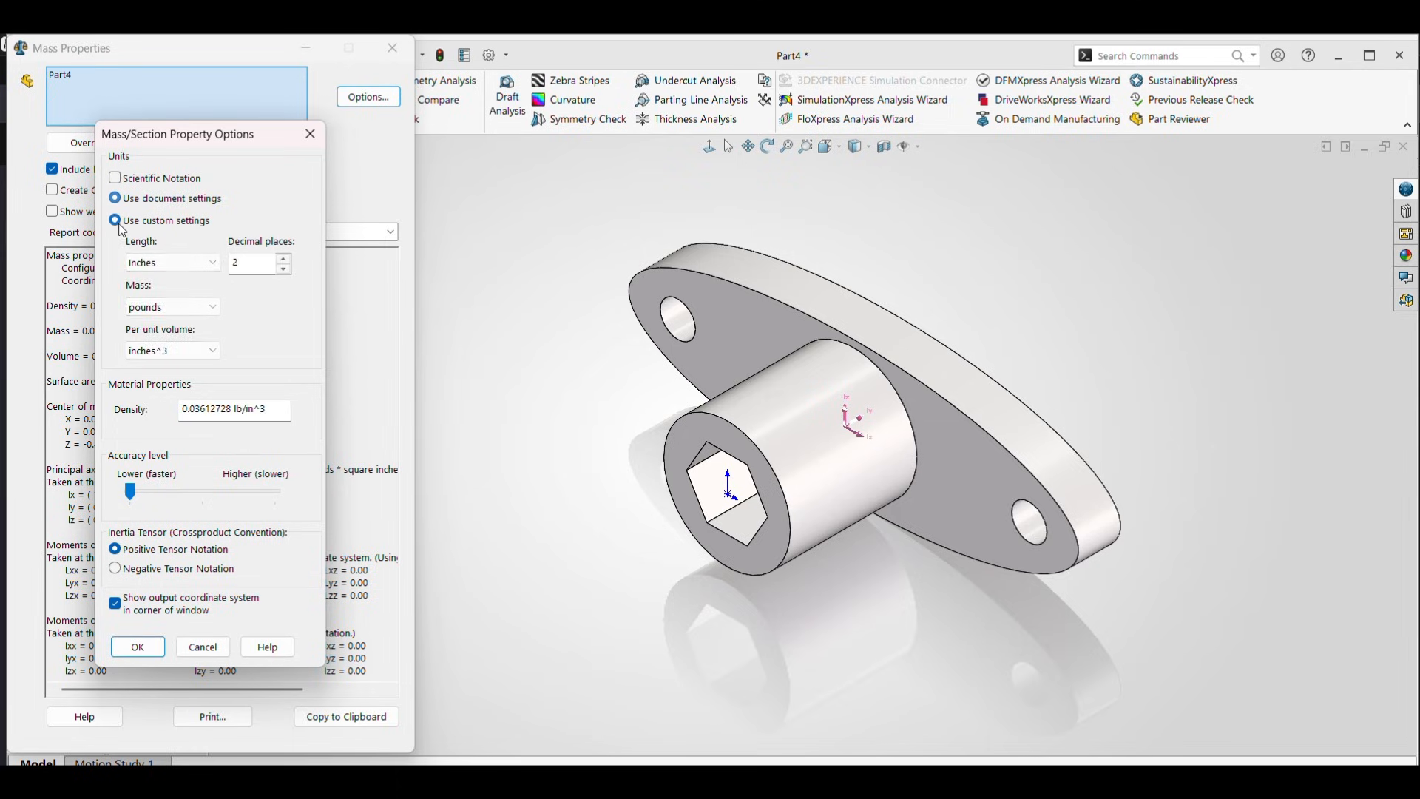
left_click(284, 258)
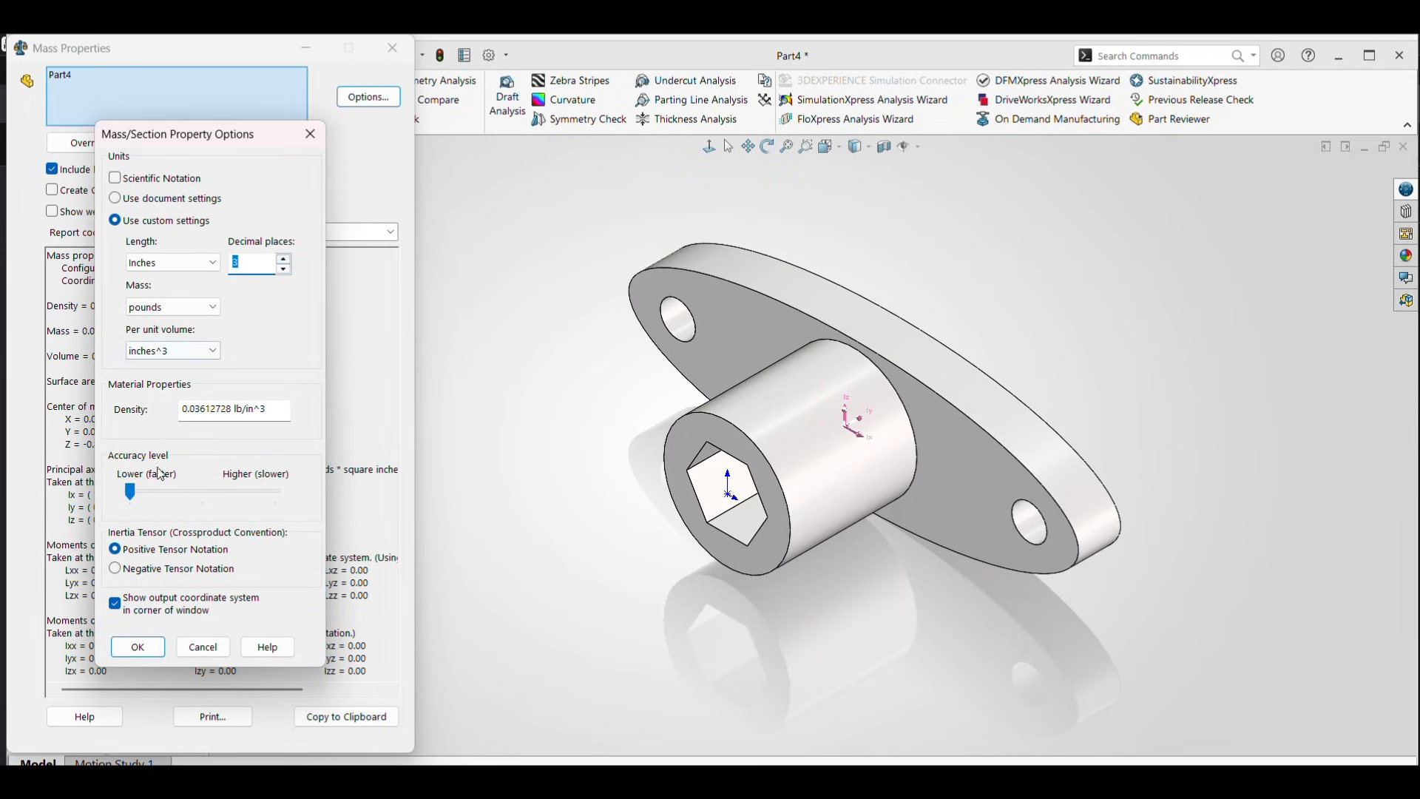
left_click(153, 639)
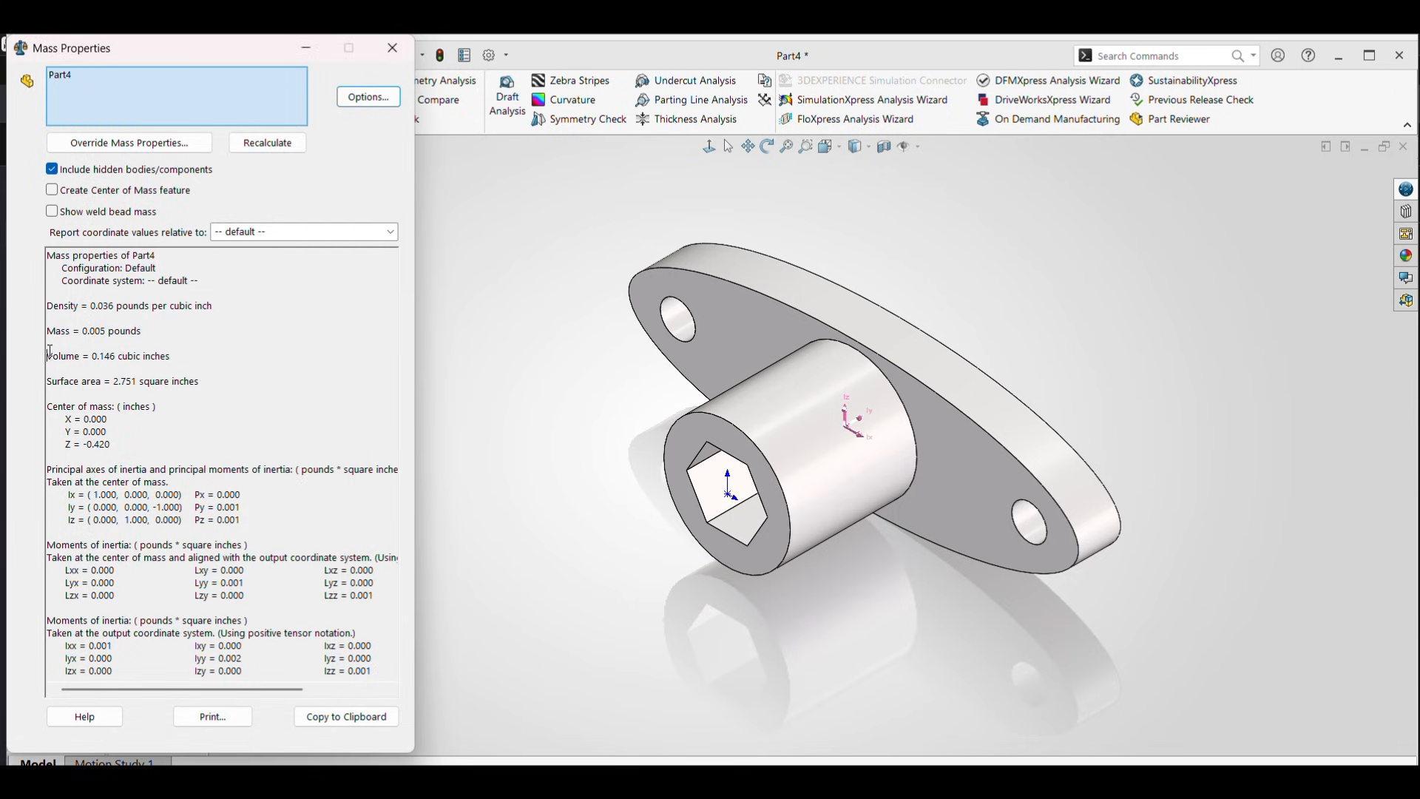
- Compare the volume in the mass properties with the volume stated on the practice-problem PDF sheet
left_click_drag(49, 353, 180, 358)
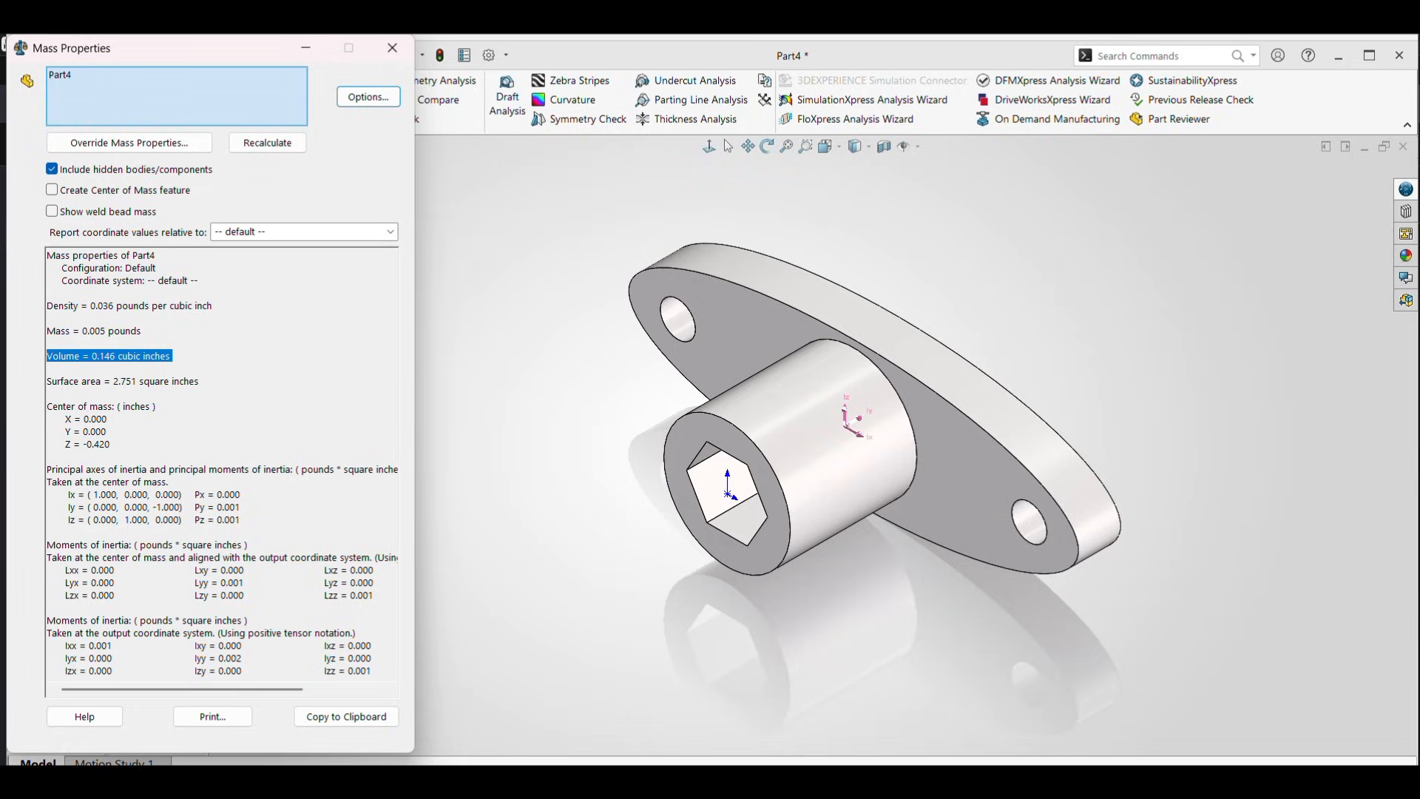
left_click(910, 782)
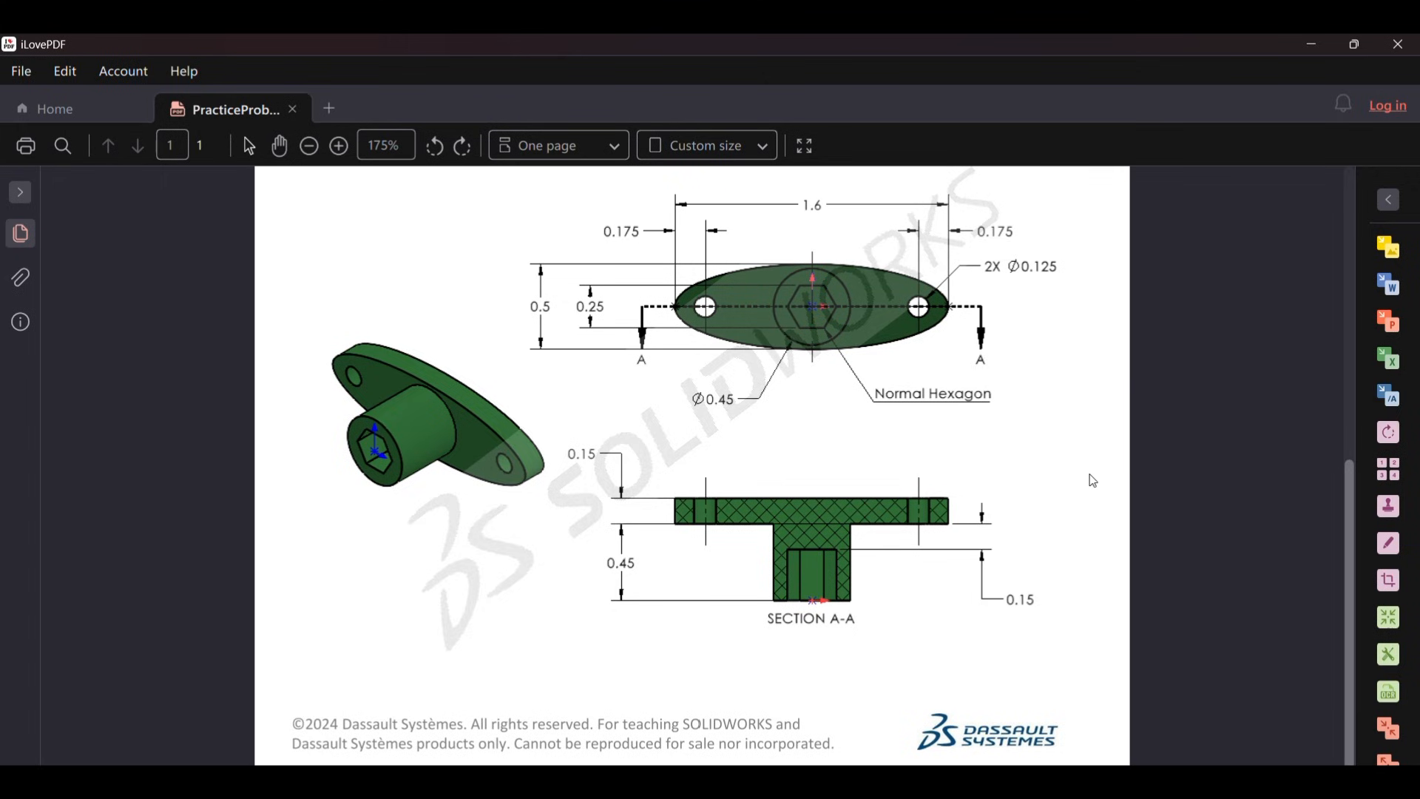
scroll(1093, 480, "up", 6)
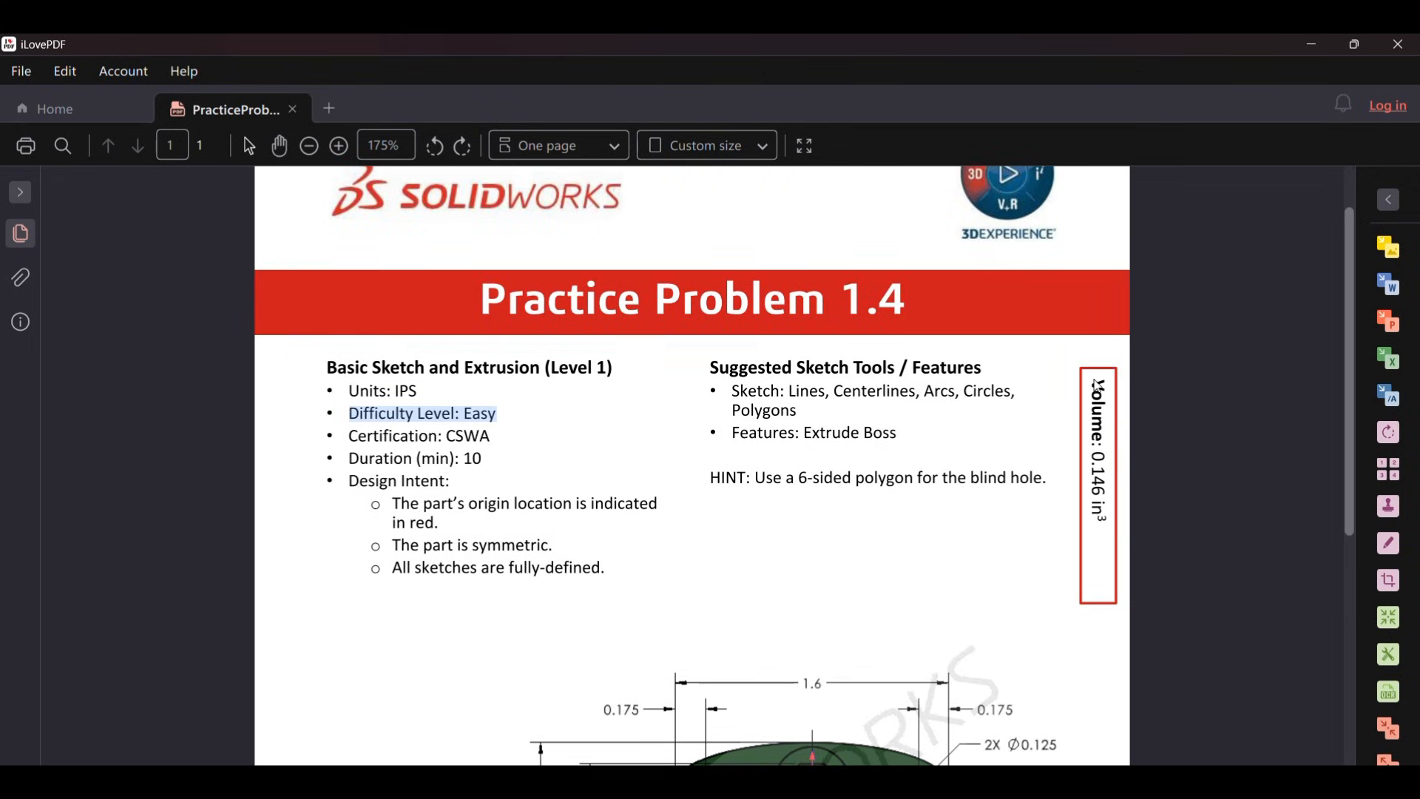
left_click_drag(1098, 383, 1098, 549)
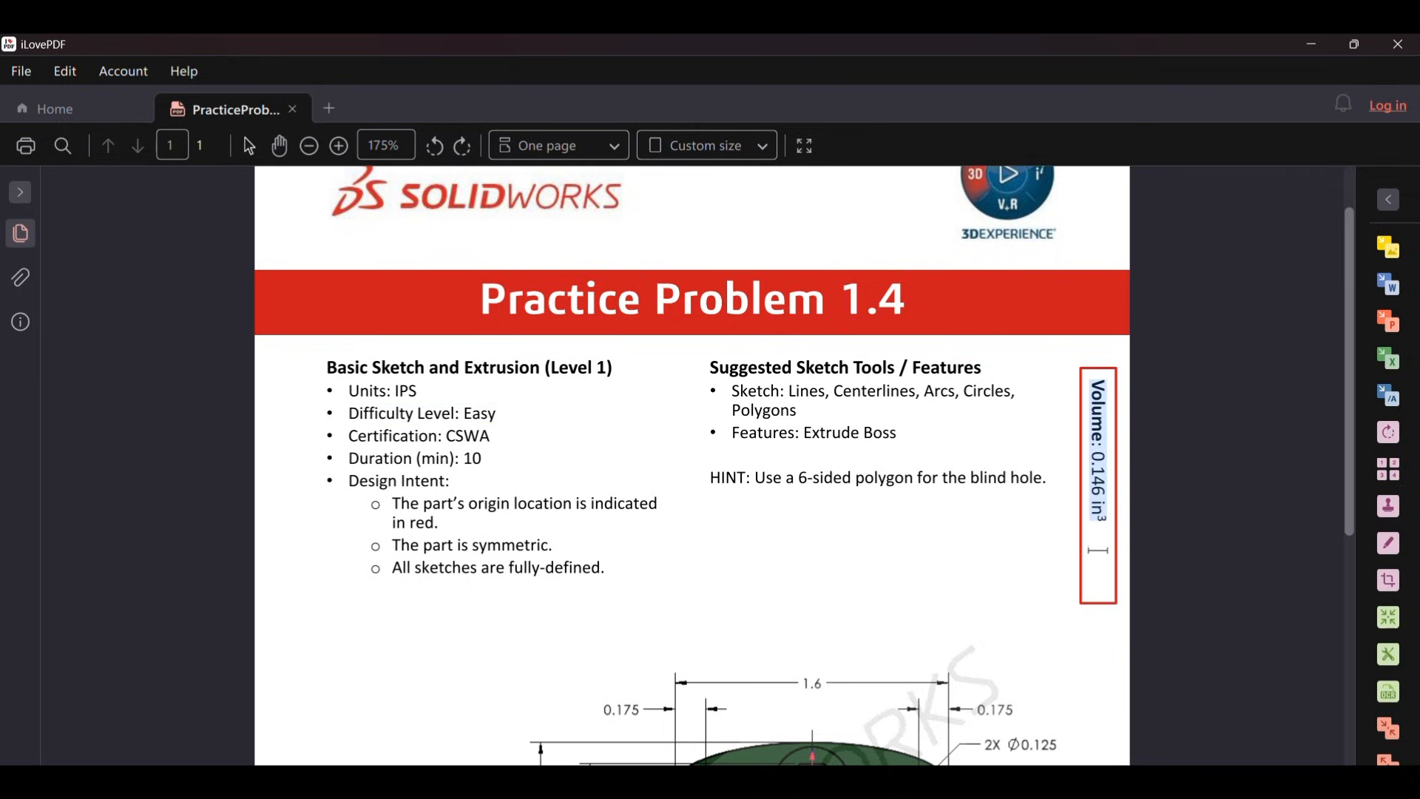